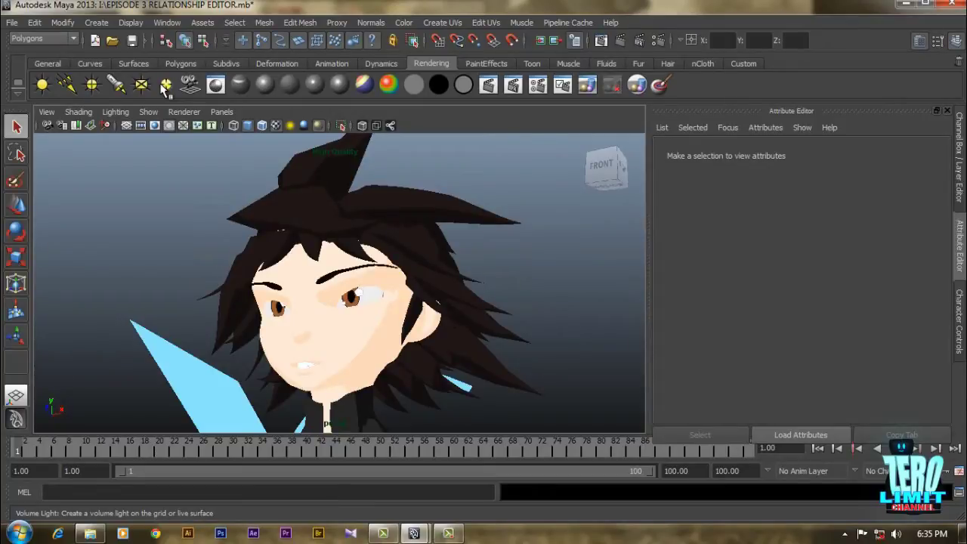
- Examine the character's toon-shaded face and hair from several angles
alt+right_drag(287, 293, 402, 323)
alt+middle_drag(401, 302, 399, 326)
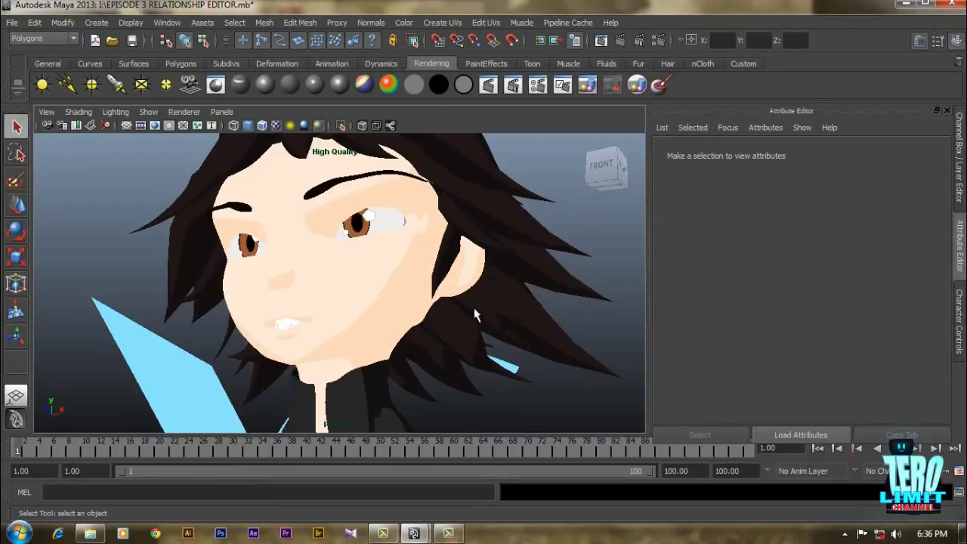
alt+drag(340, 274, 406, 273)
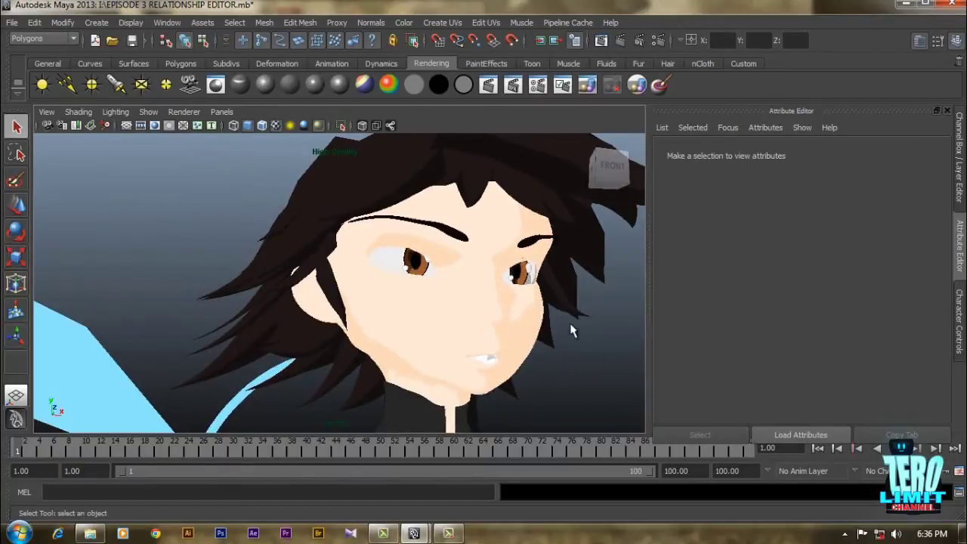
alt+middle_drag(538, 300, 474, 277)
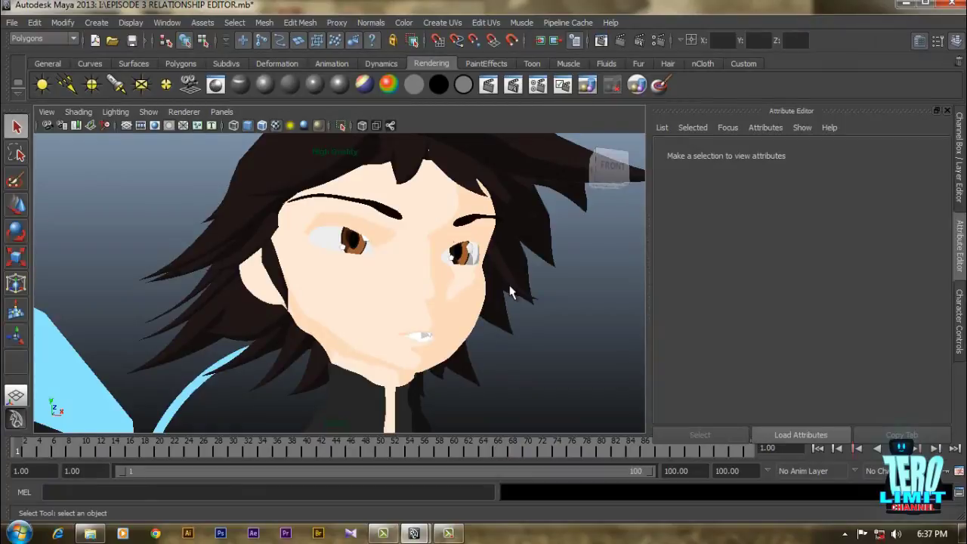
alt+drag(423, 280, 251, 239)
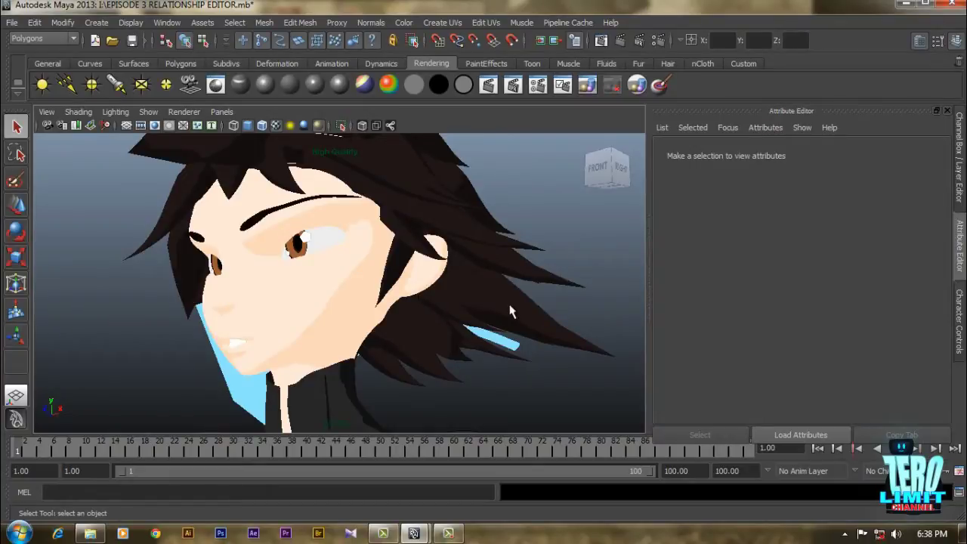
alt+drag(314, 288, 438, 328)
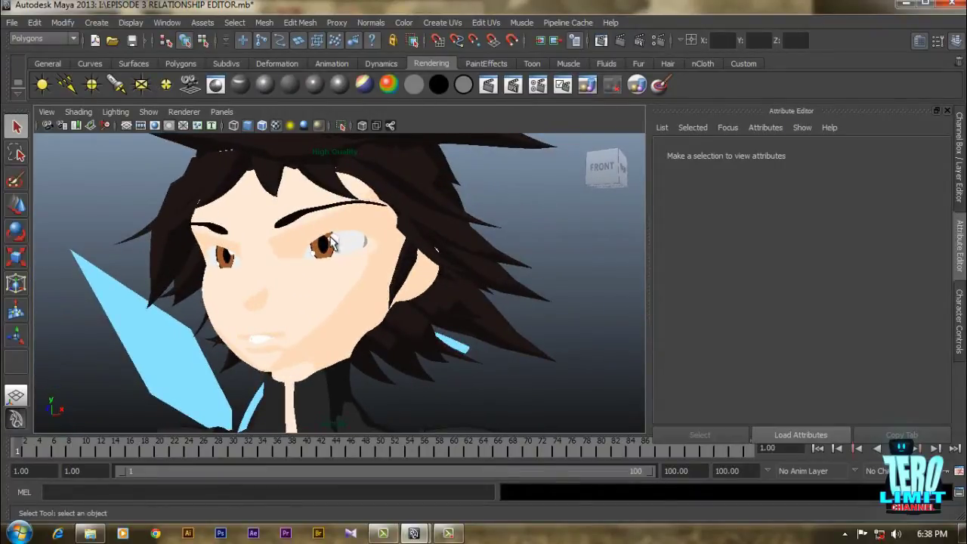
alt+drag(400, 253, 423, 250)
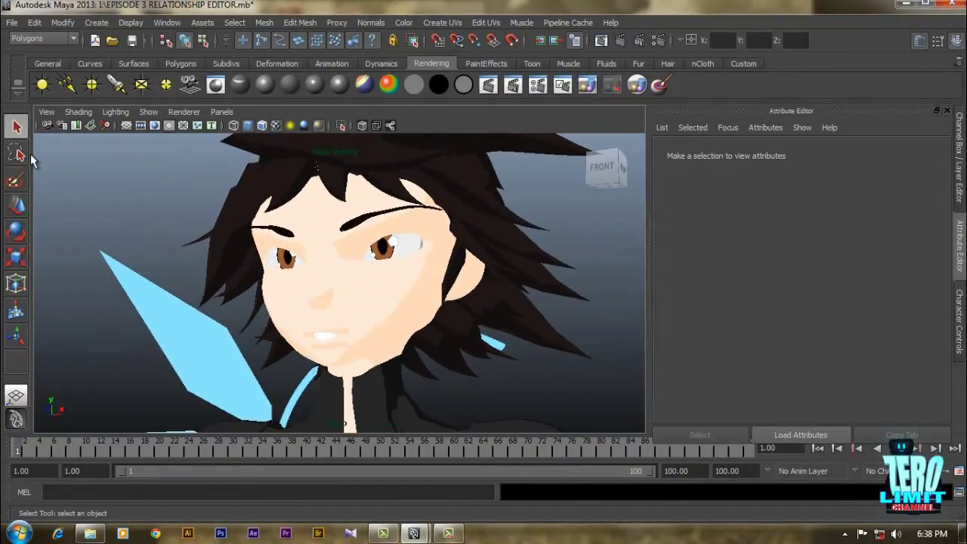
alt+drag(444, 310, 423, 303)
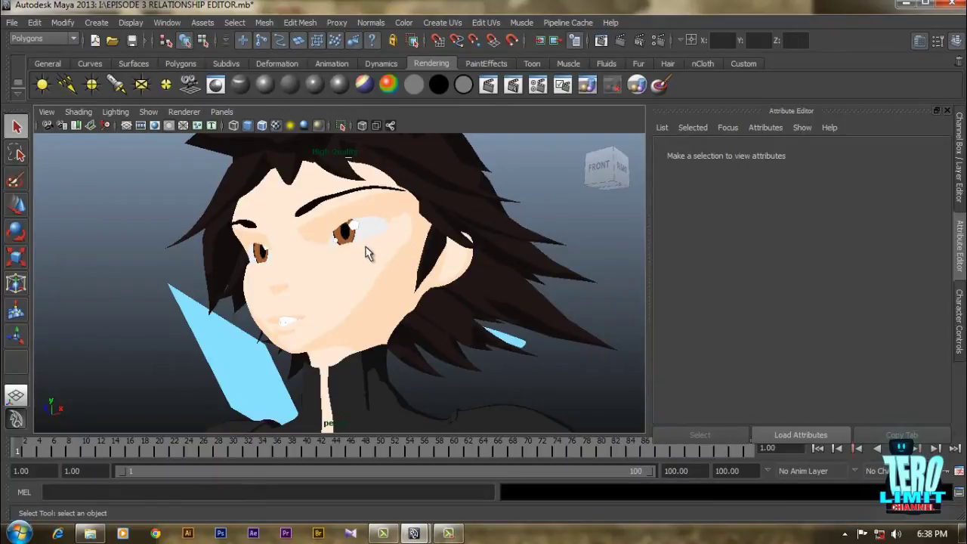
- Compare the character's shading under a different viewport renderer, ending back in High Quality rendering
click(193, 112)
click(211, 144)
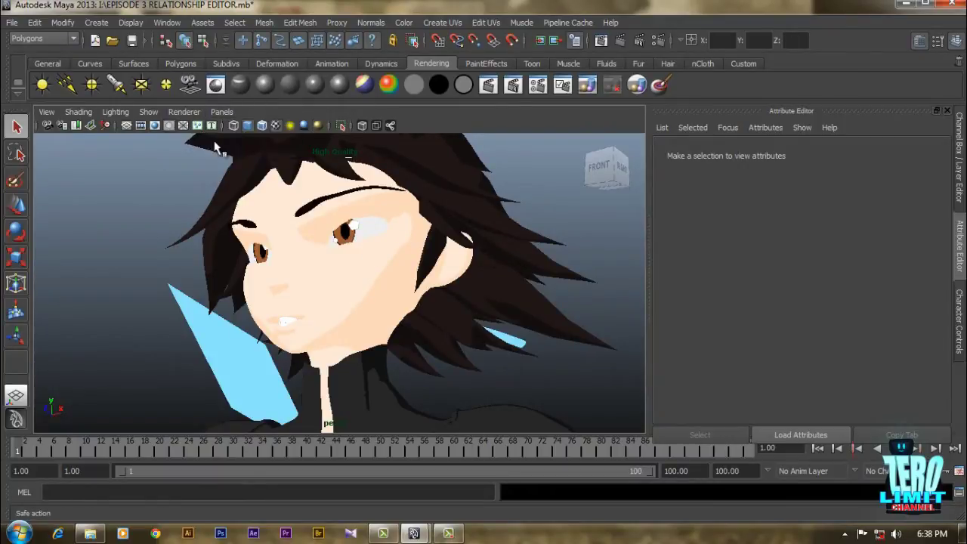
alt+drag(346, 337, 403, 332)
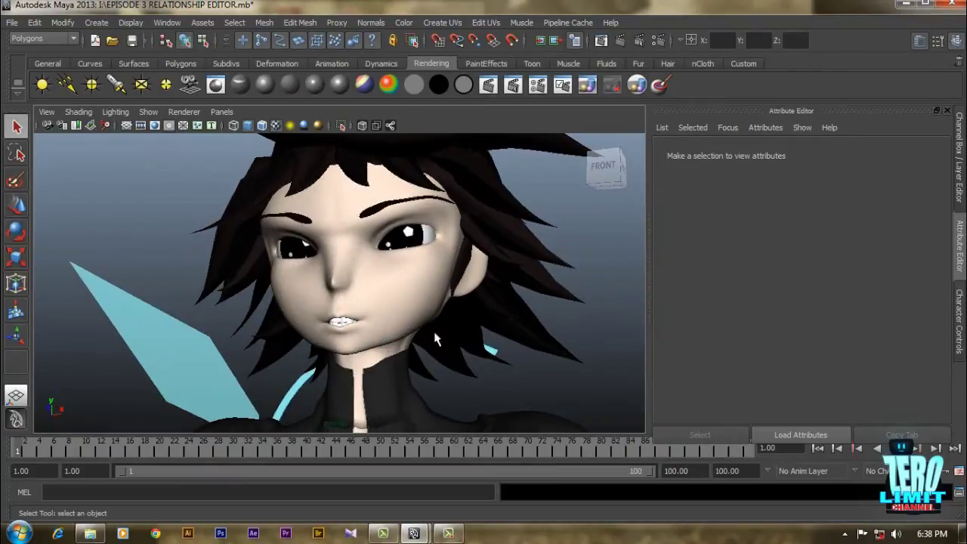
click(183, 113)
click(189, 141)
alt+drag(433, 326, 437, 272)
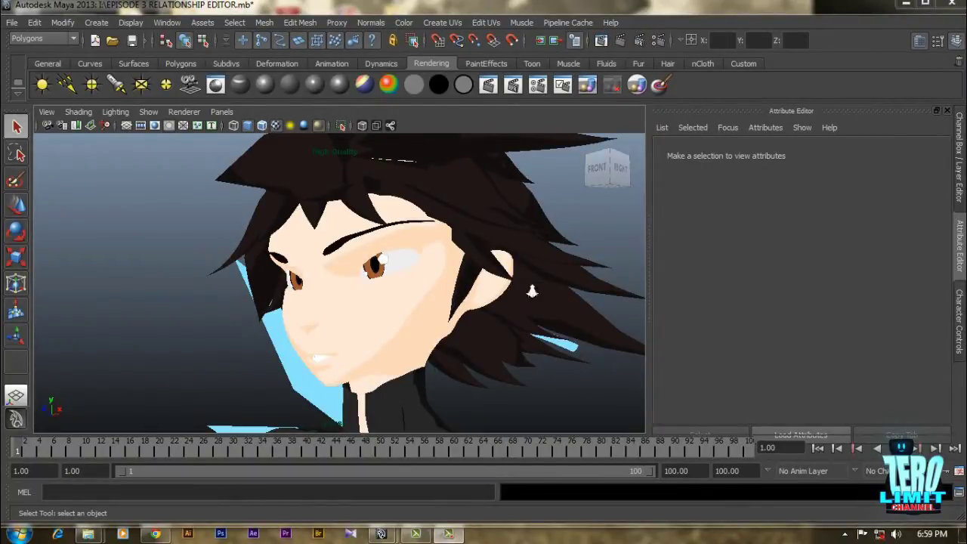
- Create a point light and rename its shape node to Body_light
alt+drag(532, 291, 421, 279)
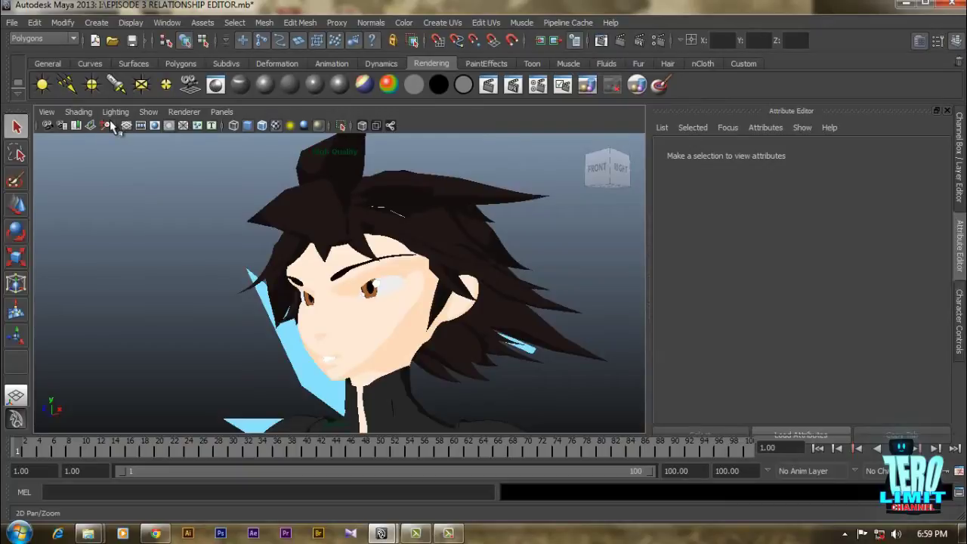
alt+drag(469, 238, 461, 242)
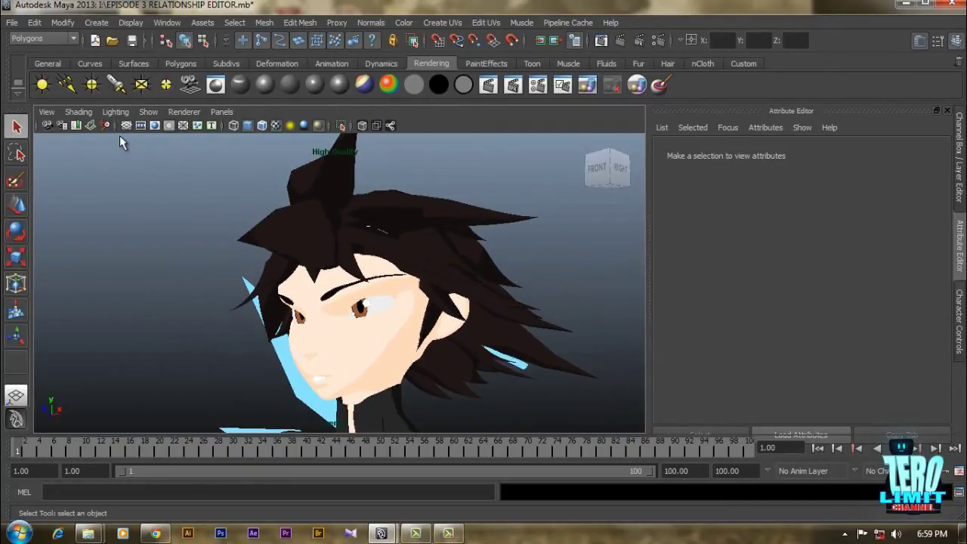
click(92, 85)
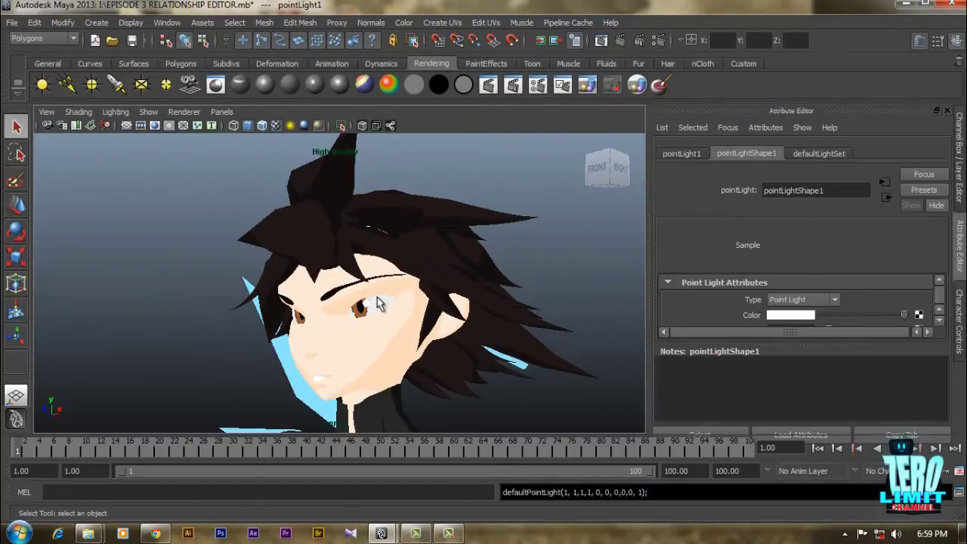
double_click(849, 192)
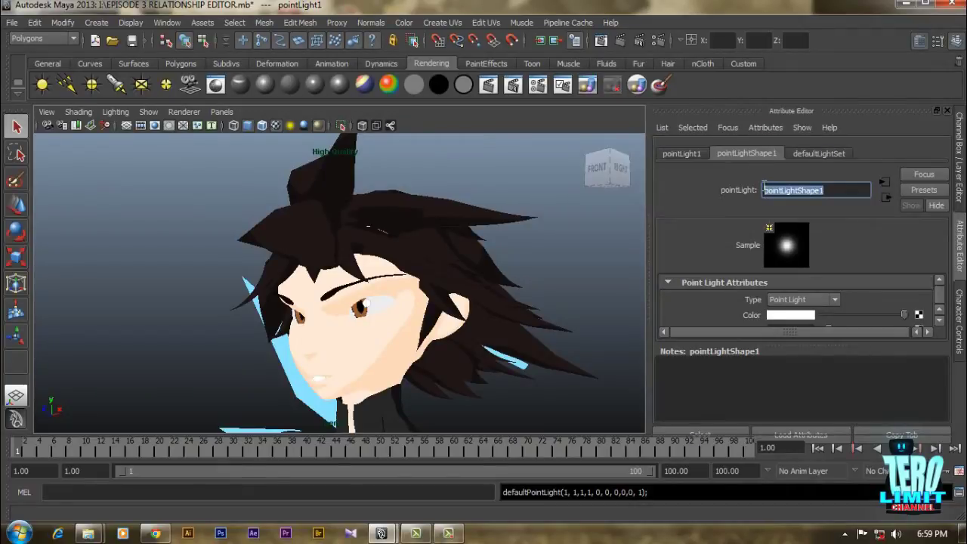
text(Body_light)
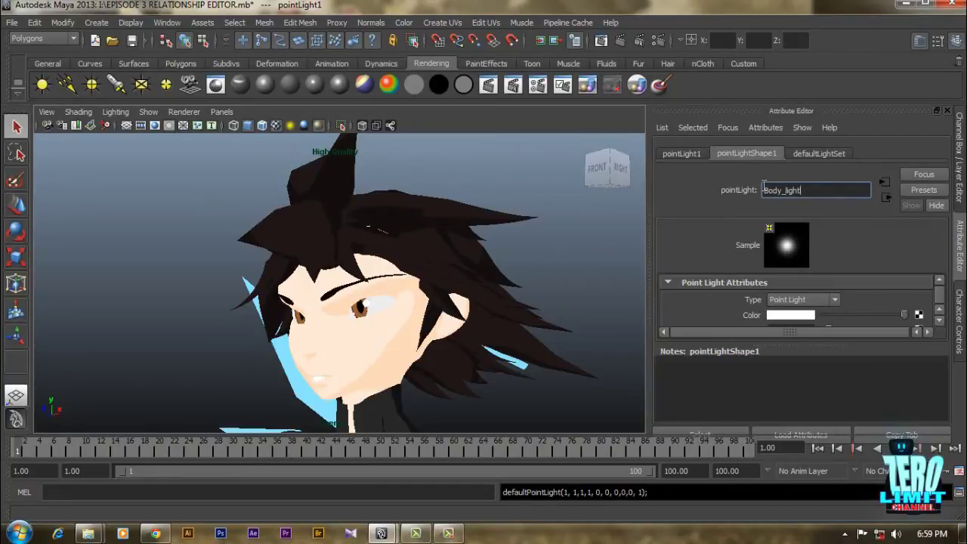
key(Return)
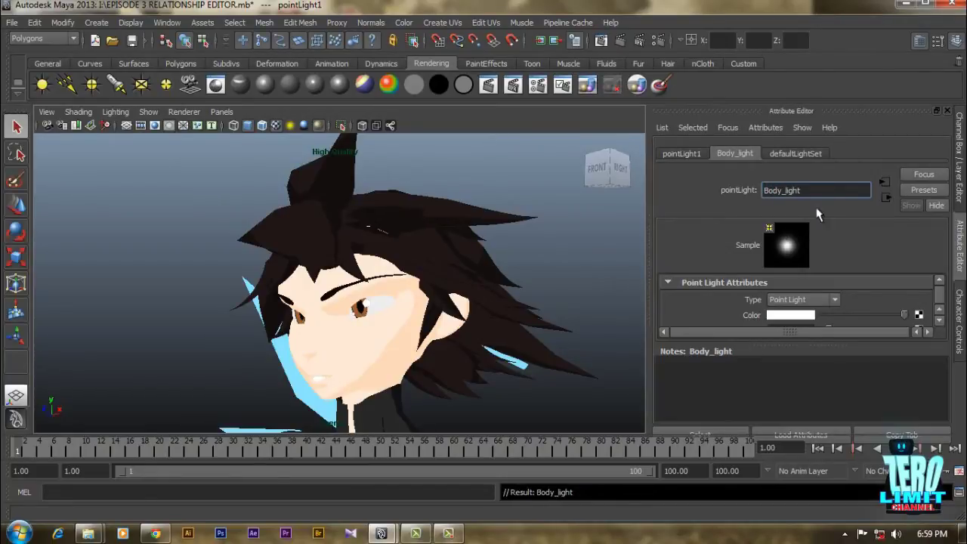
- Move the point light in the side view to in front of the character's head, at about Y 31.9 and Z 5.2
key(space)
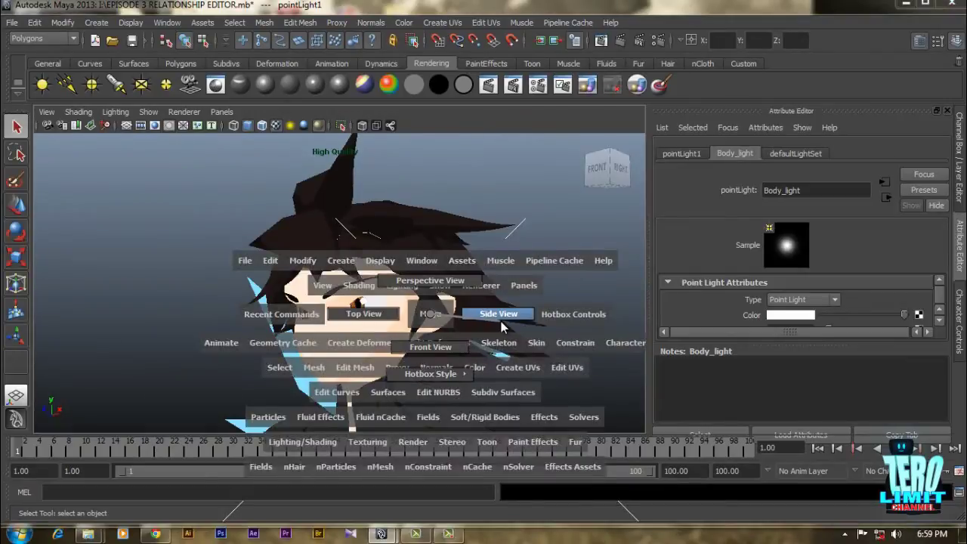
click(501, 321)
key(w)
alt+middle_drag(409, 272, 530, 436)
drag(463, 406, 448, 132)
alt+middle_drag(478, 241, 536, 352)
drag(521, 283, 379, 169)
alt+middle_drag(469, 214, 488, 388)
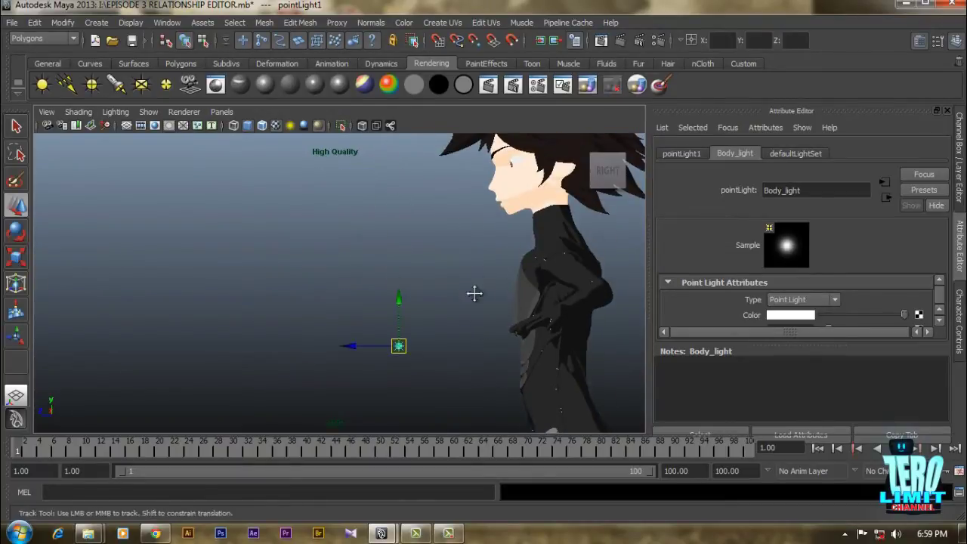
drag(401, 363, 492, 320)
key(space)
alt+drag(446, 283, 408, 238)
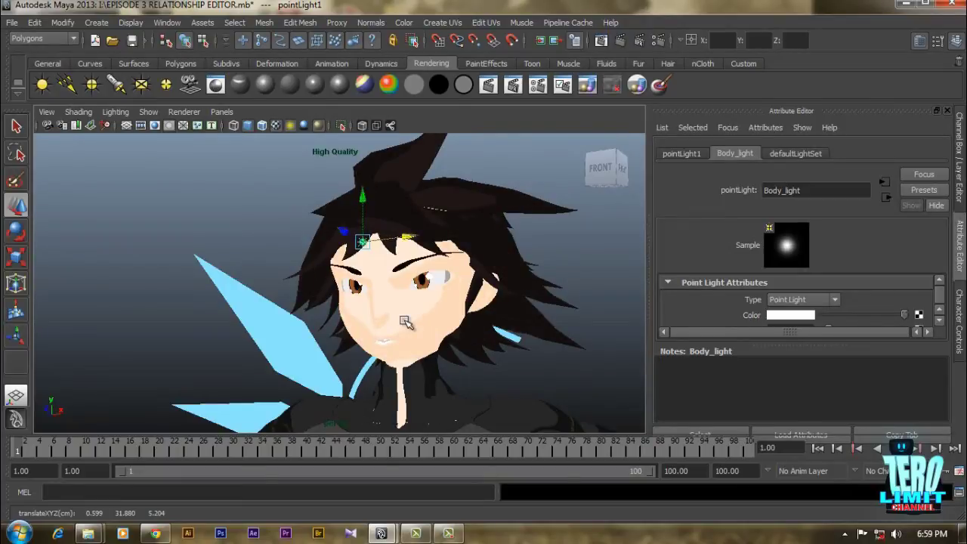
- Move the point light farther forward from the face, to about Z 8.2
alt+drag(408, 324, 340, 306)
alt+right_drag(340, 306, 474, 299)
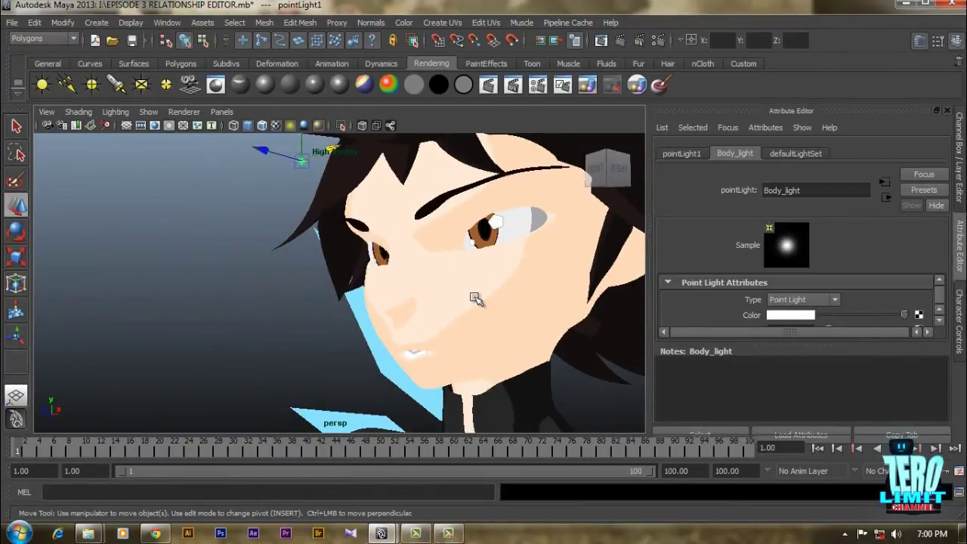
mouse_move(516, 343)
alt+middle_down()
mouse_move(486, 337)
mouse_move(508, 354)
alt+middle_up()
alt+drag(509, 353, 375, 280)
alt+middle_click(375, 280)
alt+middle_drag(374, 280, 285, 240)
scroll(438, 318, up, 3)
alt+drag(492, 325, 431, 227)
alt+drag(448, 328, 468, 363)
drag(274, 236, 196, 229)
alt+drag(300, 276, 323, 297)
- Center the point light horizontally on the face at X 0 in the front view
key(space)
drag(326, 261, 371, 298)
key(space)
alt+middle_drag(370, 297, 408, 358)
alt+middle_drag(367, 162, 325, 411)
scroll(464, 292, up, 8)
alt+middle_drag(416, 305, 397, 341)
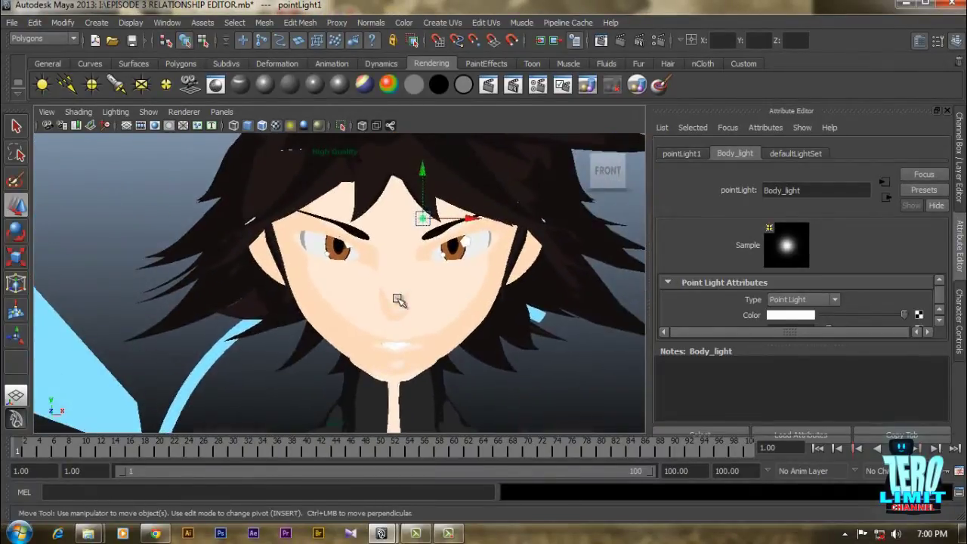
click(474, 219)
middle_drag(421, 209, 400, 212)
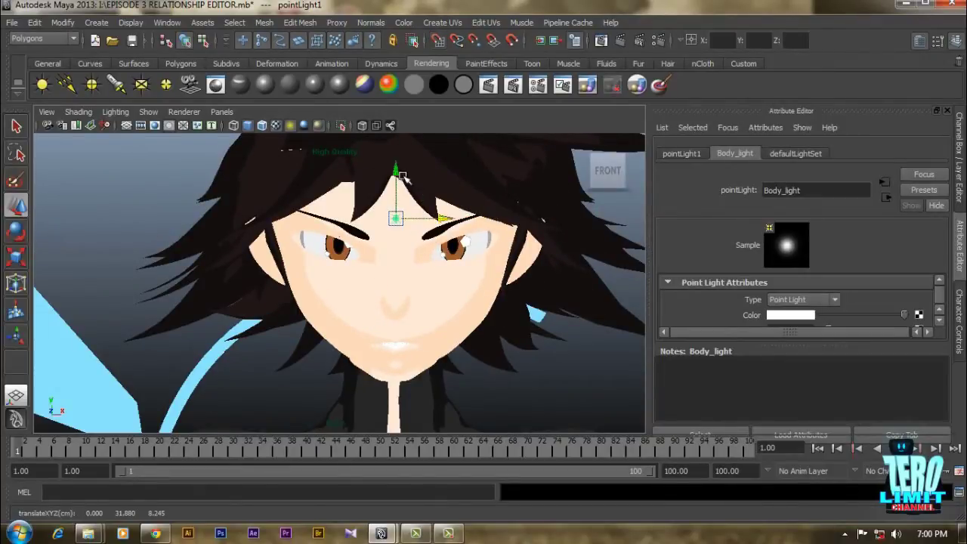
- Lower the point light to mouth height, at about Y 29
drag(394, 168, 412, 287)
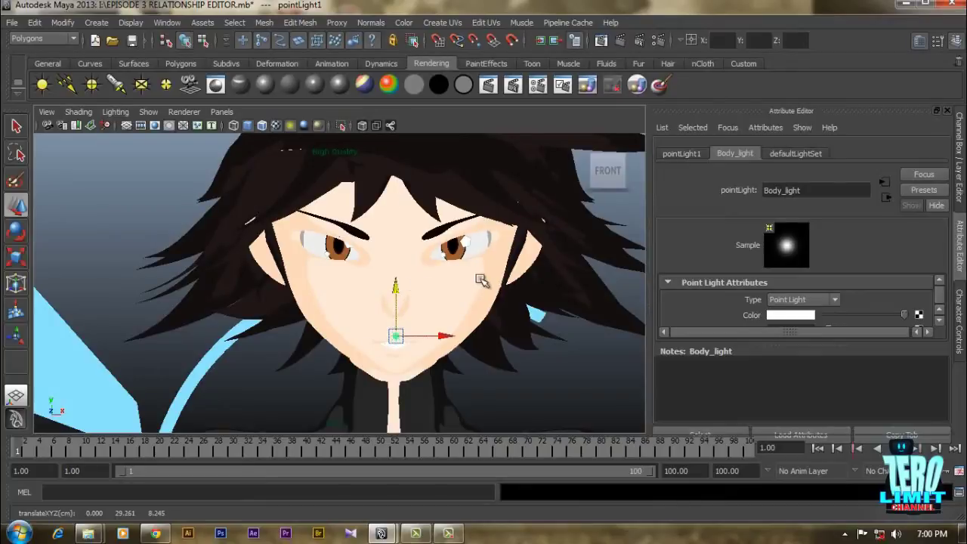
key(space)
drag(480, 279, 428, 293)
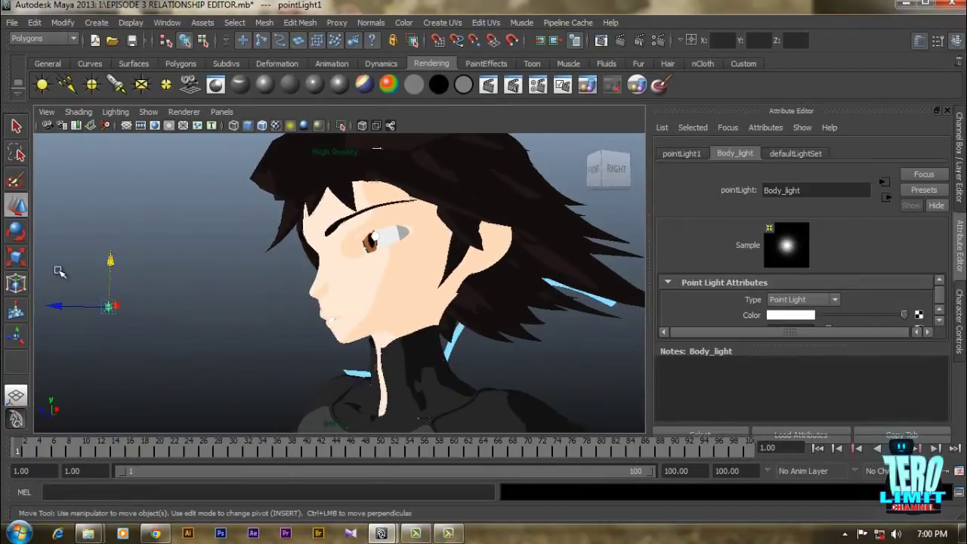
mouse_move(111, 261)
mouse_down()
mouse_move(112, 250)
mouse_move(120, 273)
mouse_up()
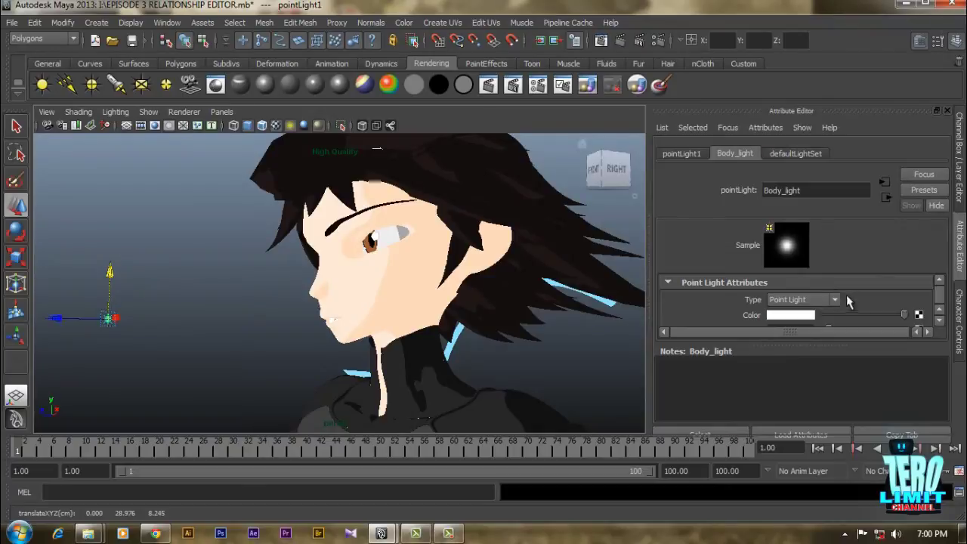
- Try an intensity of 1.429 on the point light and restore it to 1
scroll(840, 300, down, 2)
drag(827, 288, 834, 289)
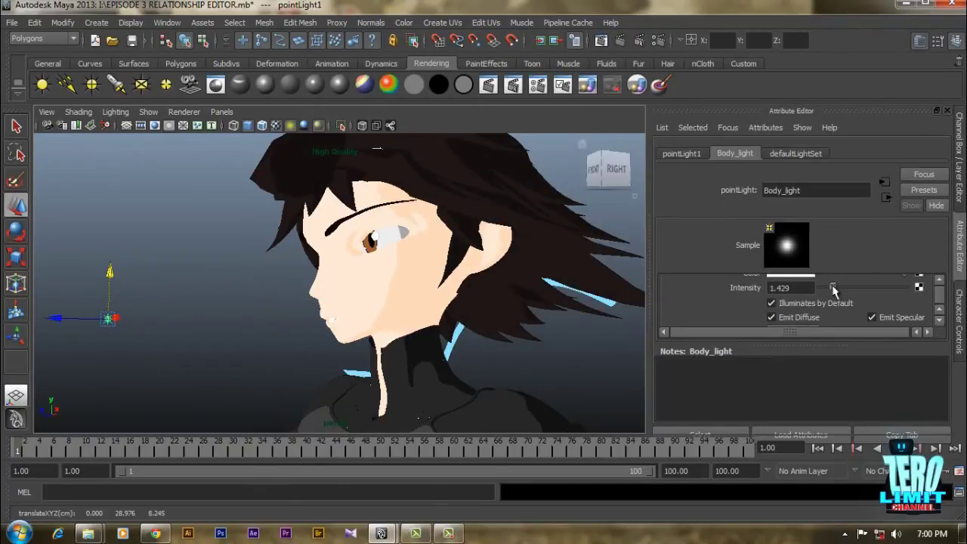
alt+drag(390, 275, 559, 284)
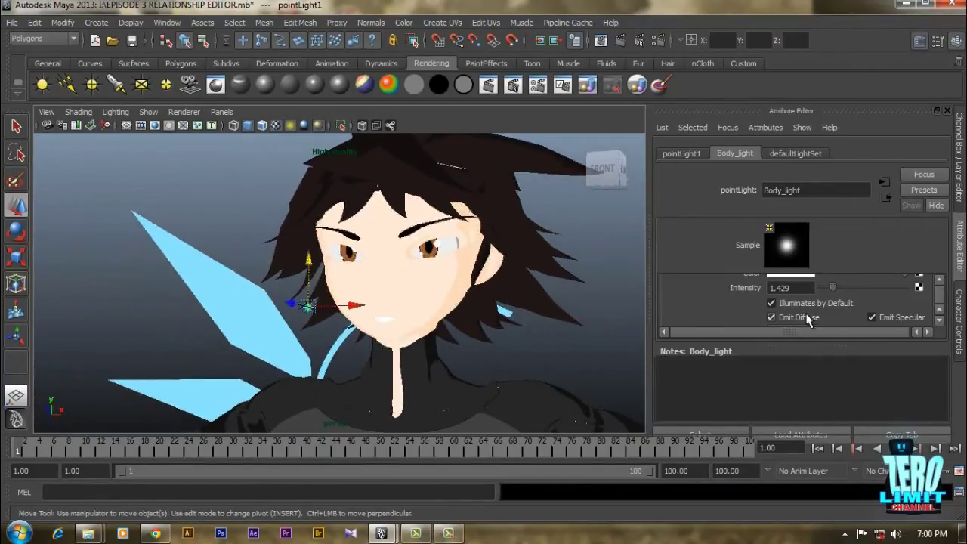
click(797, 291)
text(1)
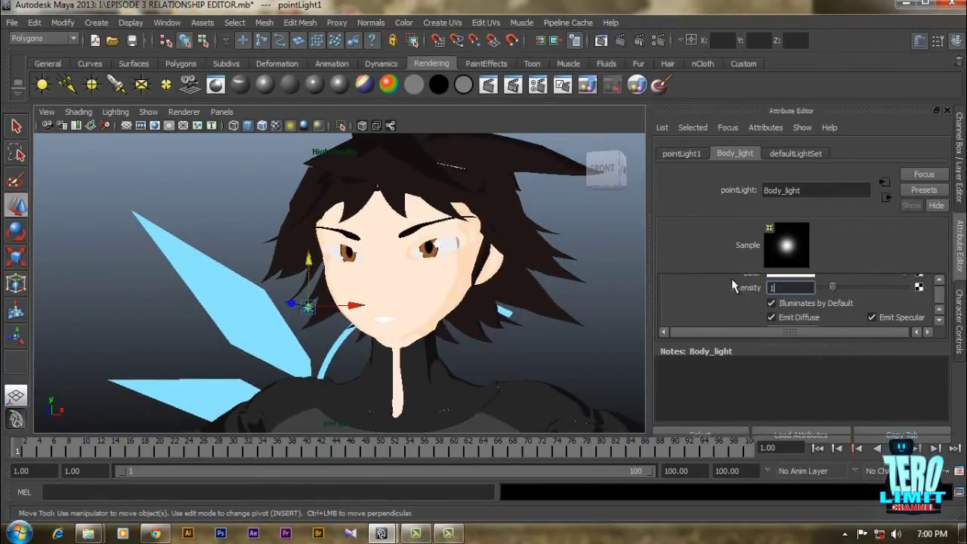
key(Return)
- Move the point light closer to the face in the side view, to about Y 28.5 and Z 6.5
alt+drag(565, 373, 444, 346)
alt+middle_drag(321, 282, 391, 301)
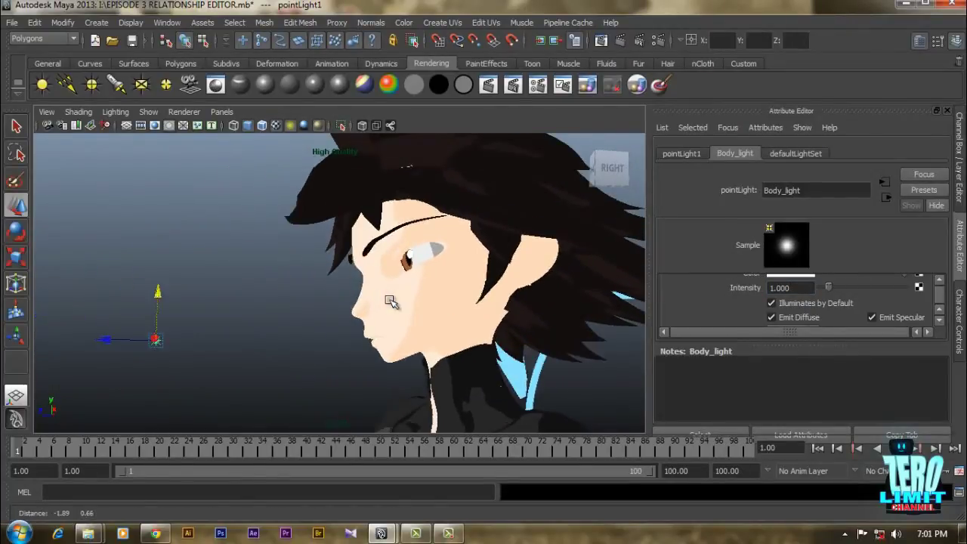
key(space)
drag(392, 301, 443, 299)
alt+right_drag(429, 270, 452, 326)
alt+middle_drag(452, 326, 342, 319)
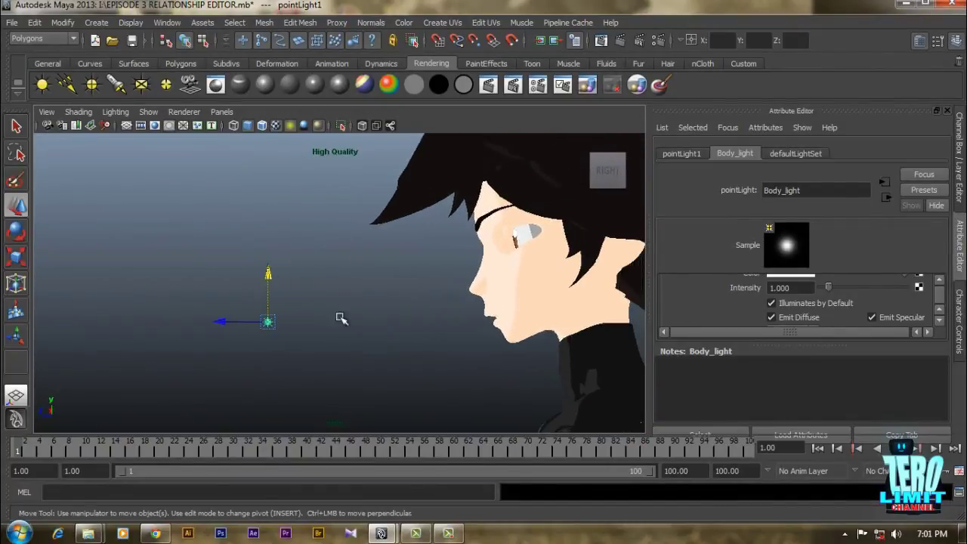
drag(266, 320, 333, 337)
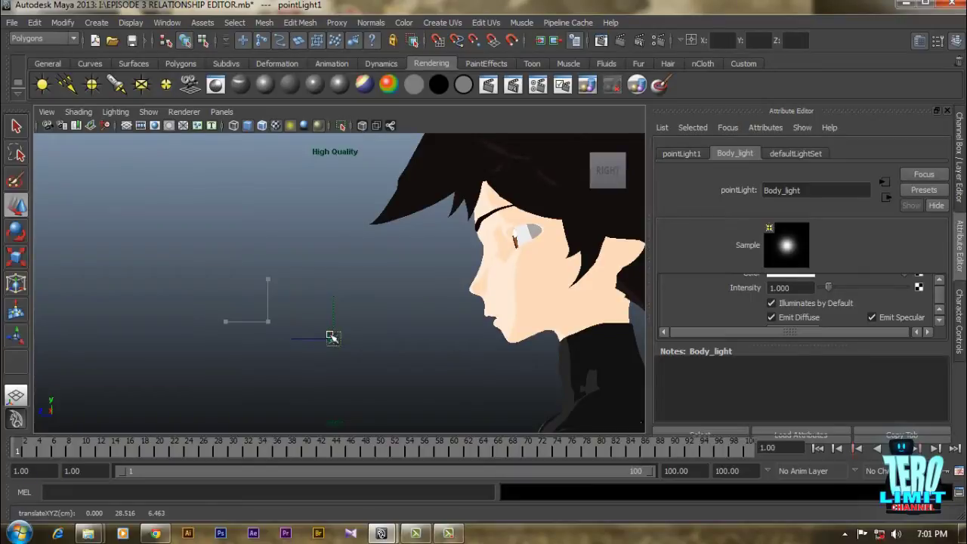
- Try moving the lighter color stop of the head mesh's Skin ramp shader to about position 0.26
click(476, 288)
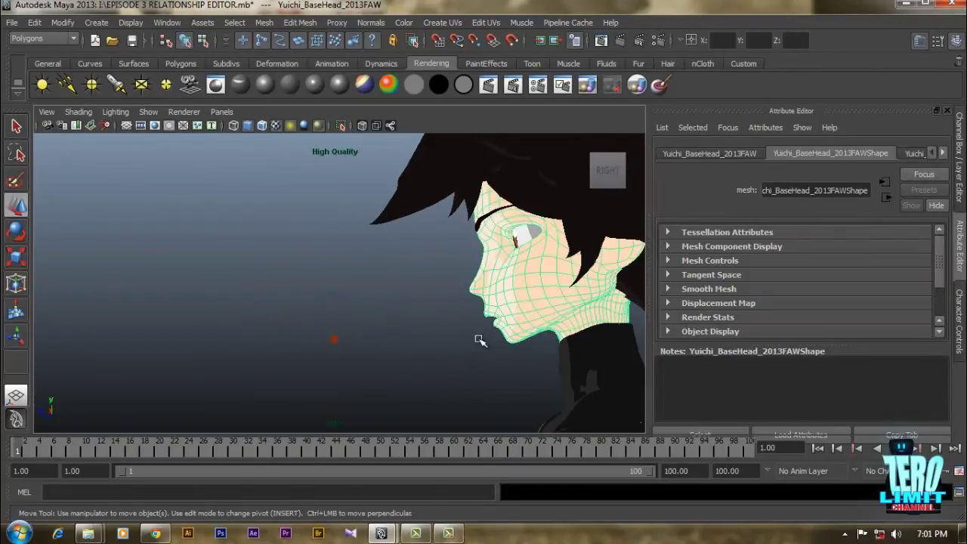
alt+middle_drag(529, 277, 491, 285)
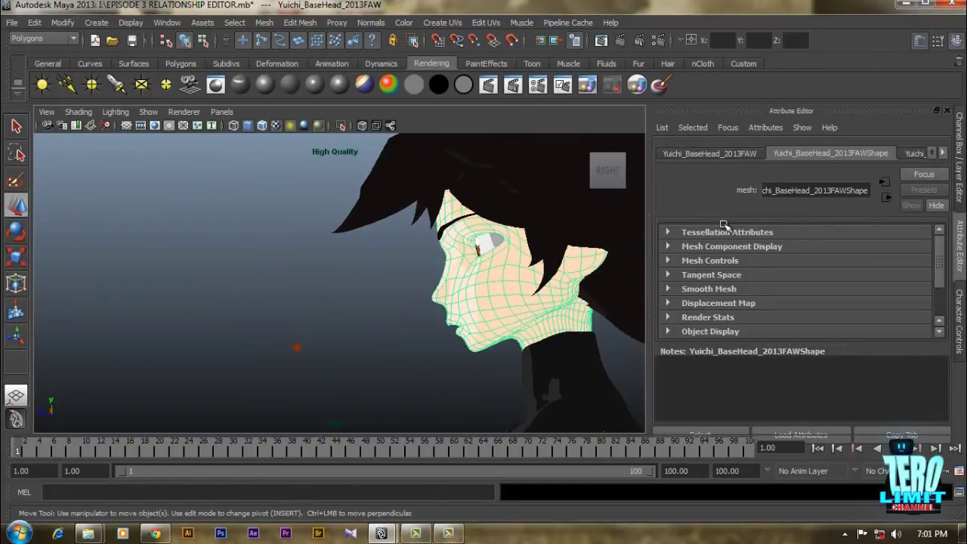
click(942, 153)
click(943, 152)
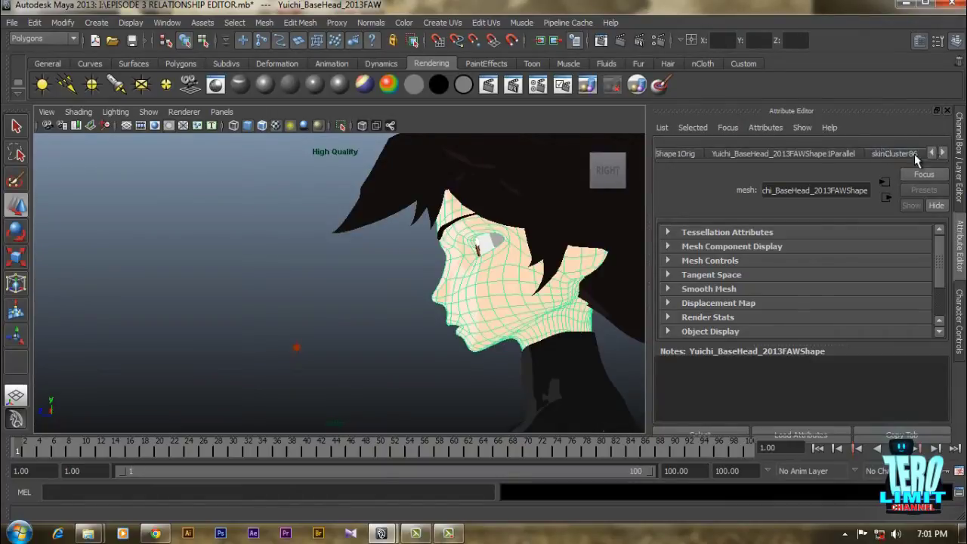
click(942, 153)
click(942, 153)
click(942, 153)
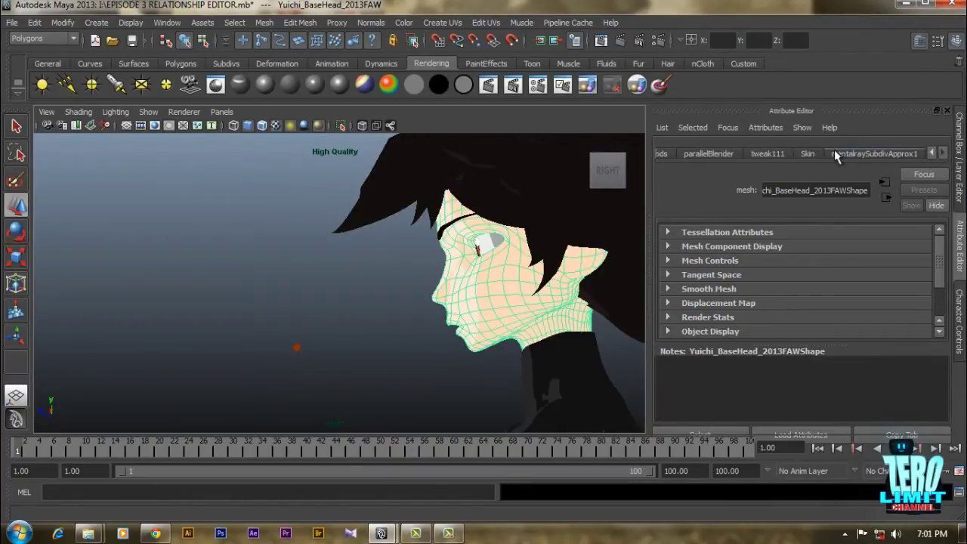
click(807, 153)
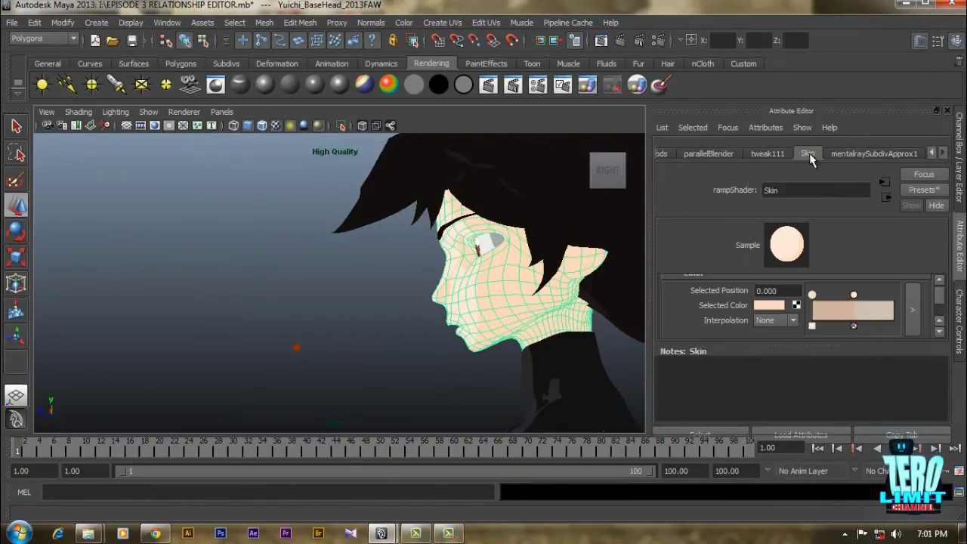
click(853, 296)
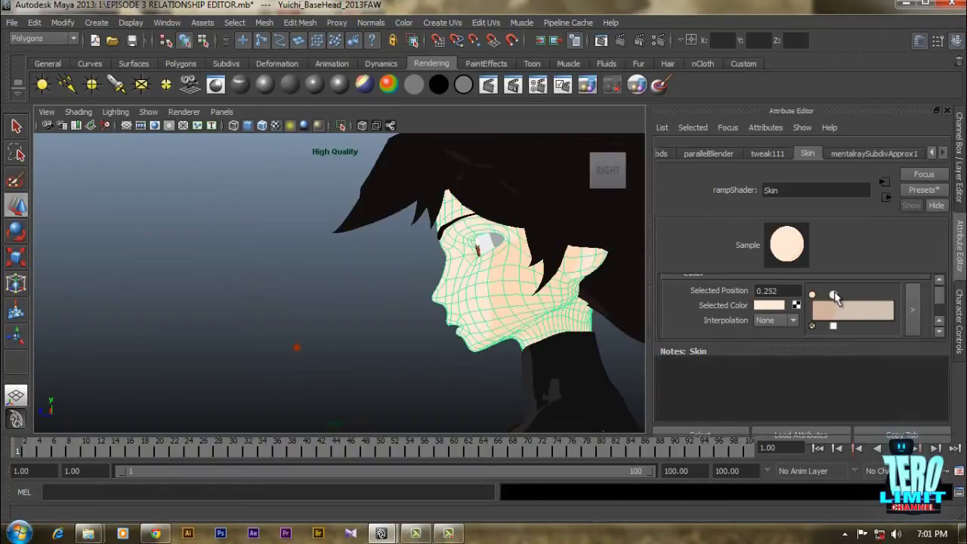
- Raise the point light in the perspective view to about Y 29.7, keeping it in front of the face
key(space)
alt+drag(503, 276, 563, 363)
key(w)
click(568, 362)
alt+drag(464, 292, 563, 299)
alt+drag(503, 364, 274, 383)
click(183, 394)
drag(190, 350, 224, 277)
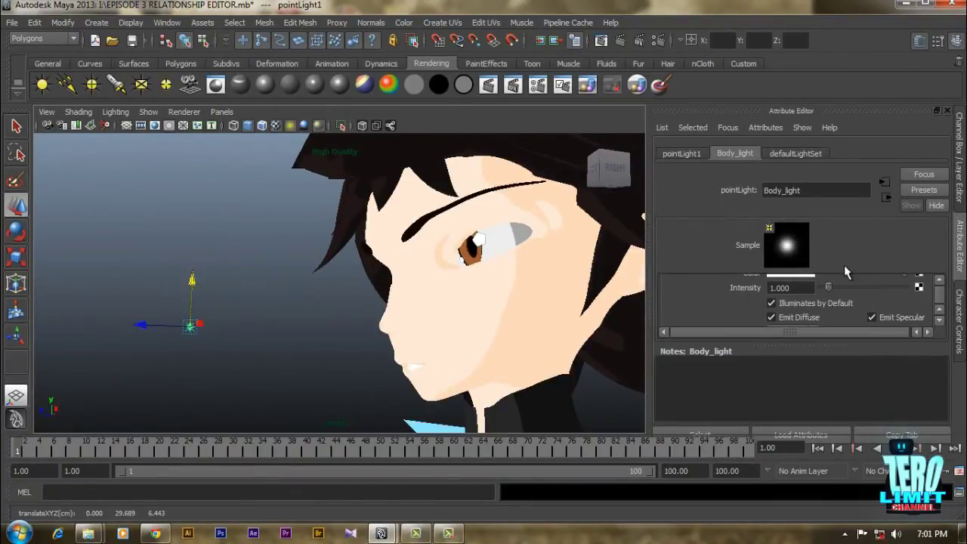
- Bring back the head mesh's Skin ramp shader and move its lighter color stop to about position 0.43
click(727, 128)
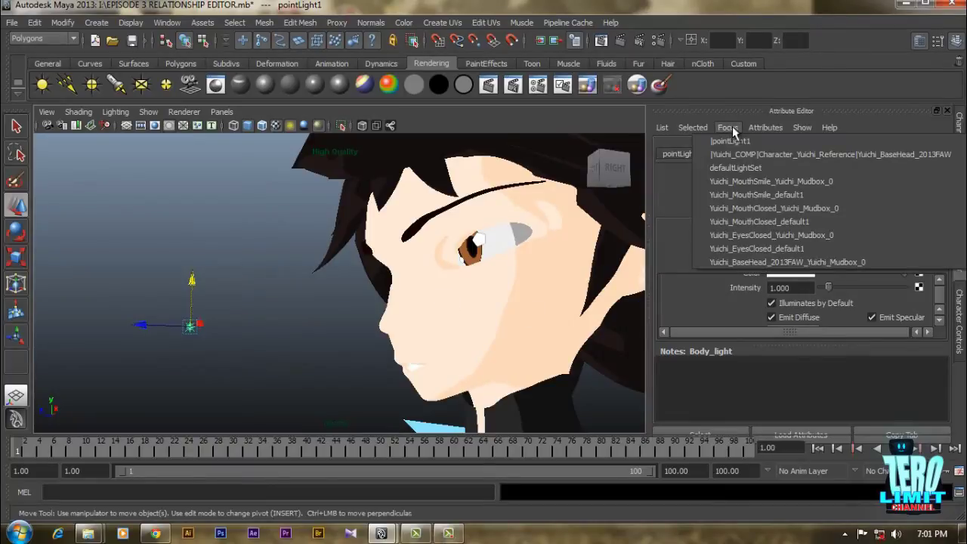
click(746, 154)
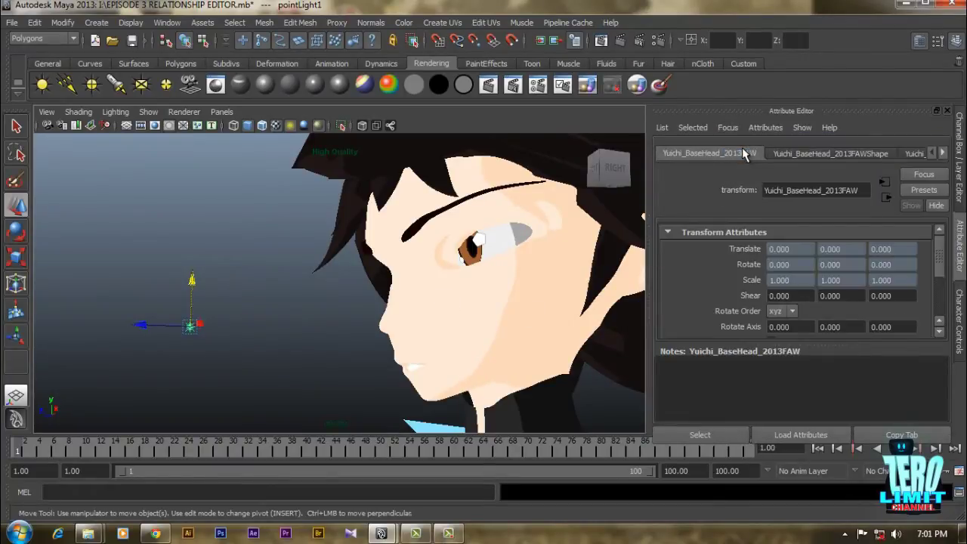
click(944, 154)
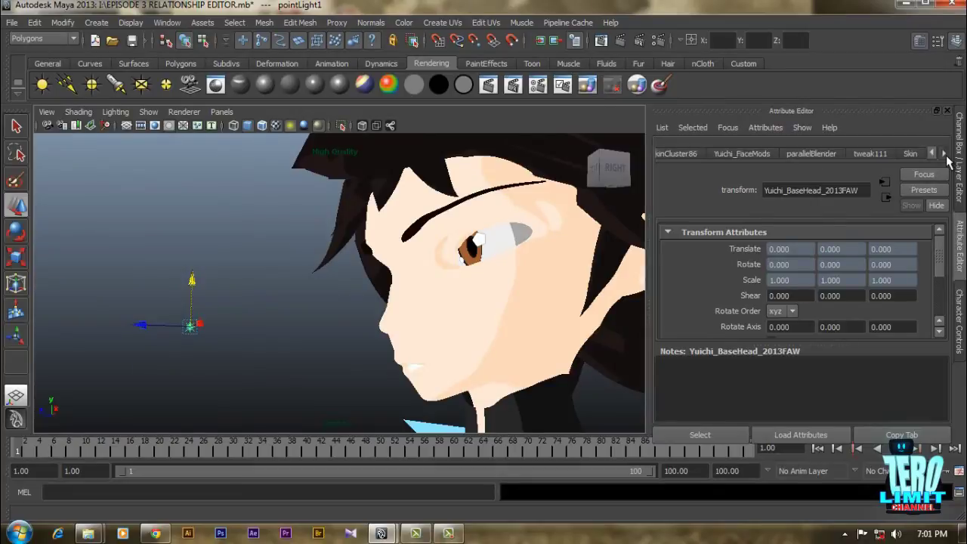
click(810, 154)
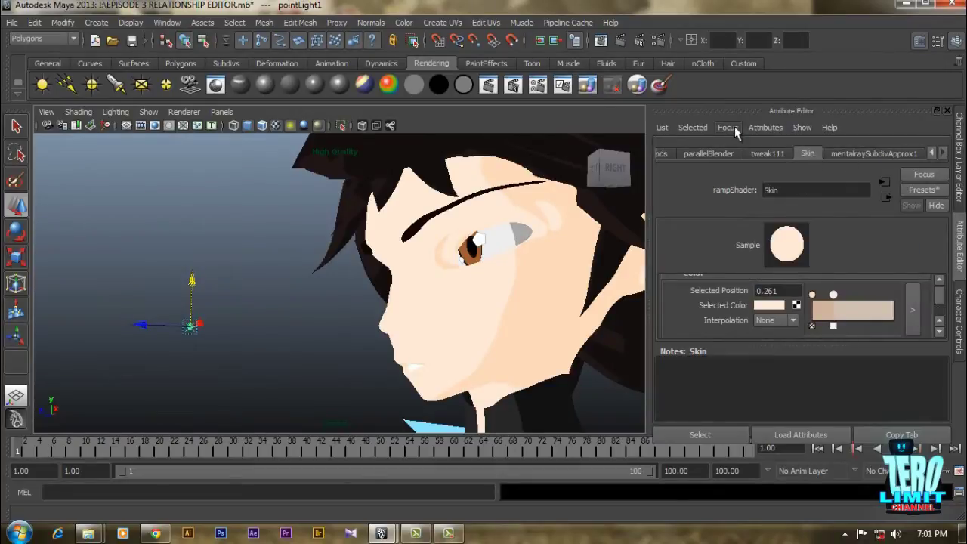
alt+drag(479, 302, 753, 365)
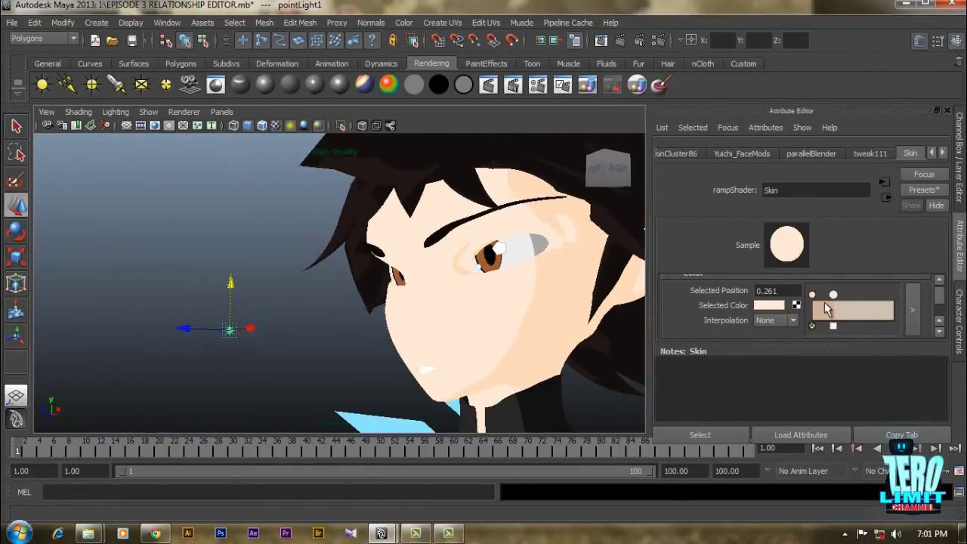
drag(833, 295, 844, 297)
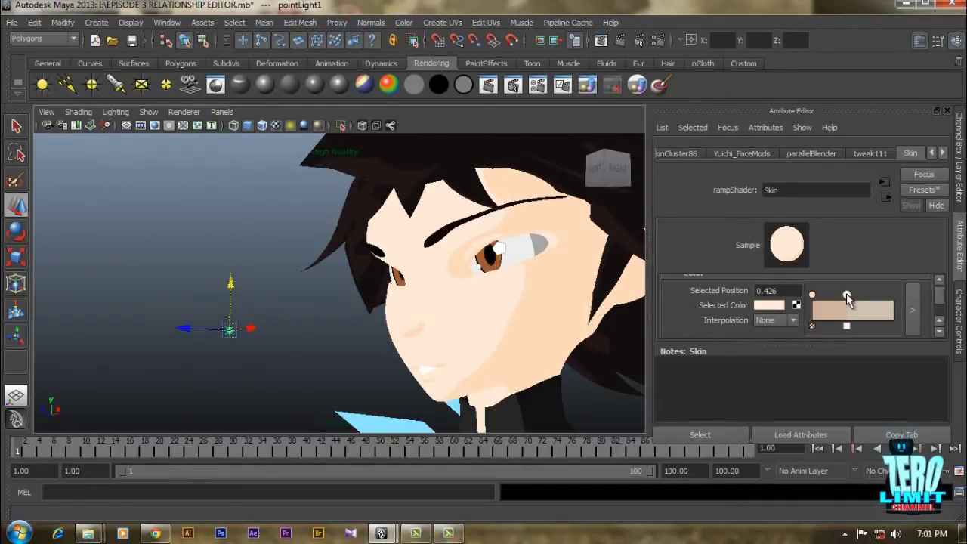
- Move the point light away from the face in the side view to about Z 11.75
alt+drag(451, 338, 536, 357)
click(597, 368)
key(space)
drag(597, 368, 609, 399)
alt+right_drag(457, 318, 499, 309)
click(406, 338)
key(space)
drag(468, 357, 508, 345)
alt+right_drag(508, 345, 236, 300)
drag(255, 302, 86, 302)
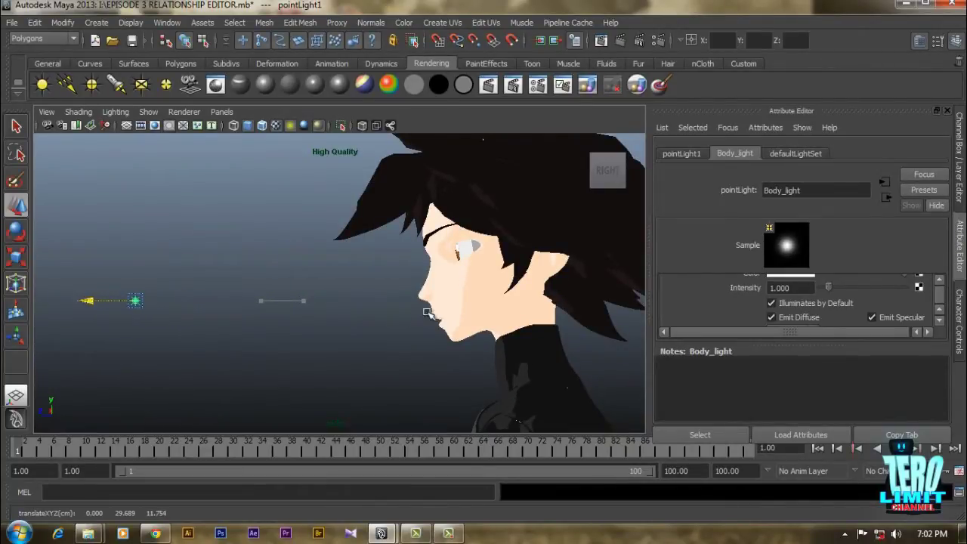
- Check the face shading from the front and move the point light farther out to about Z 13.8
key(space)
drag(431, 316, 442, 346)
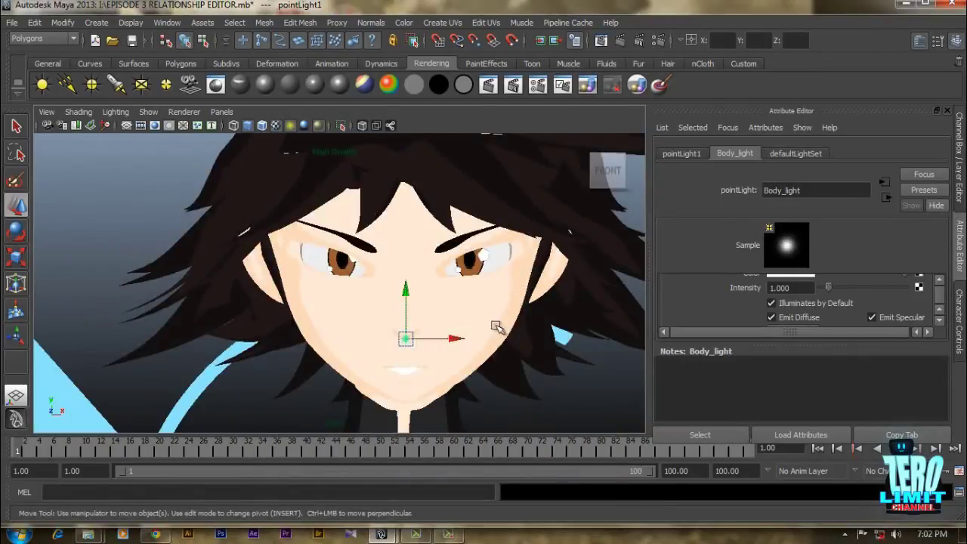
scroll(529, 302, down, 3)
alt+middle_drag(528, 302, 461, 267)
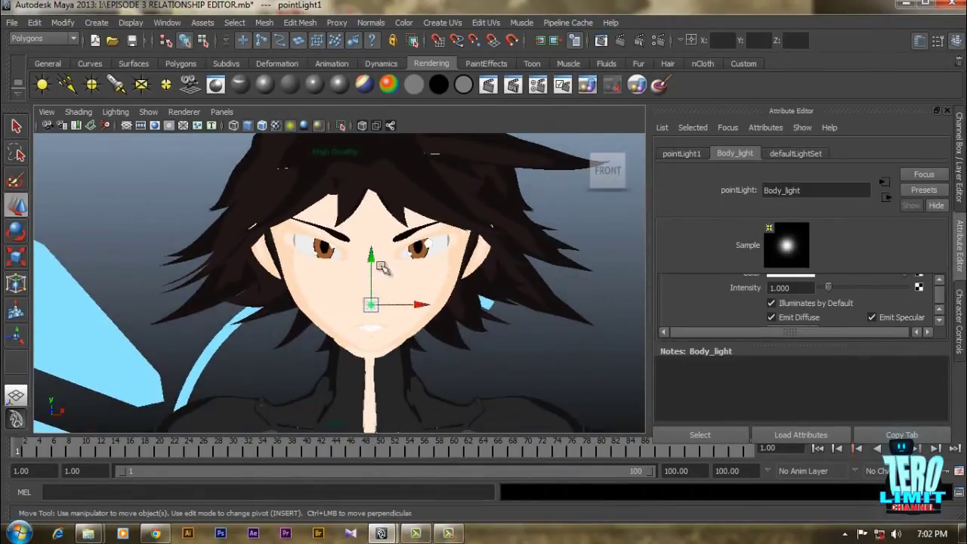
key(space)
drag(468, 336, 403, 346)
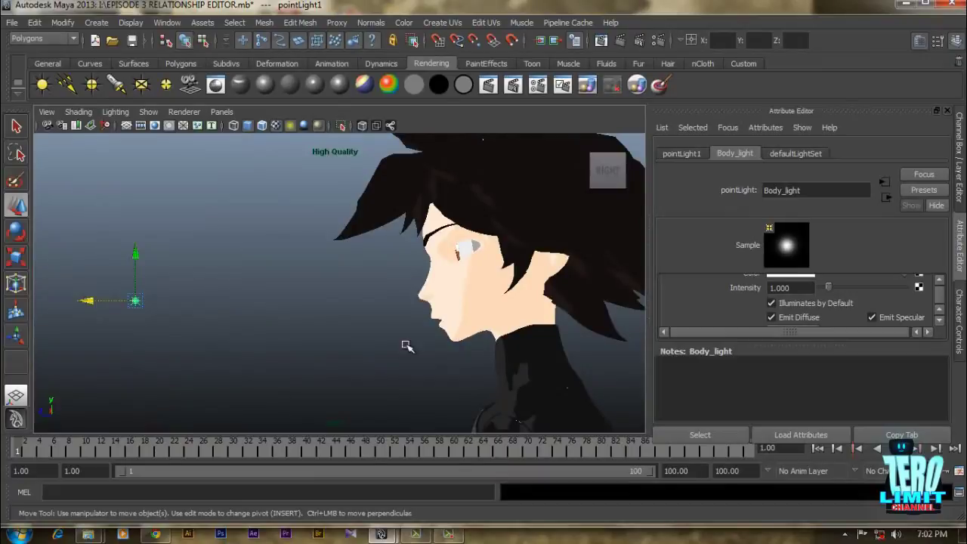
drag(85, 299, 20, 299)
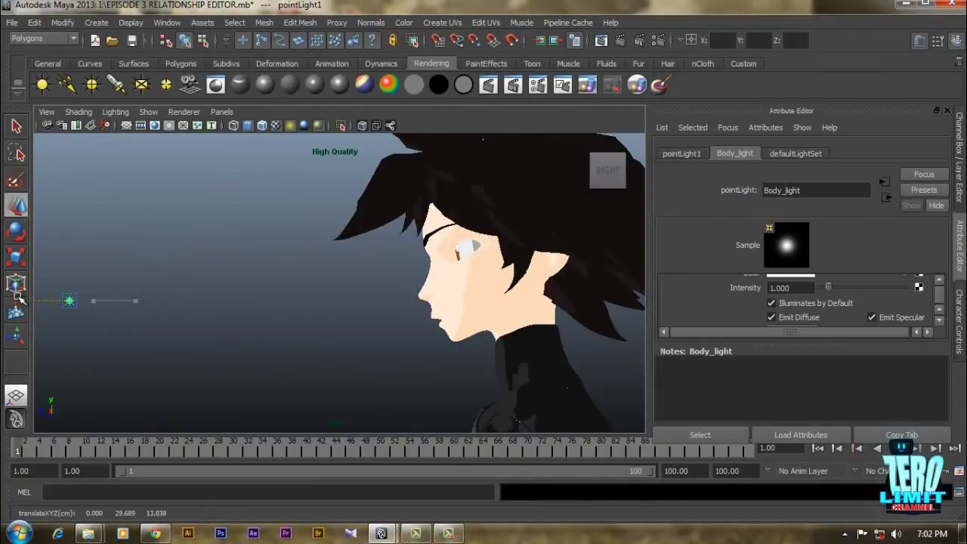
- Examine the character's face and body shading in the front view and from several perspective angles
key(space)
drag(349, 310, 355, 330)
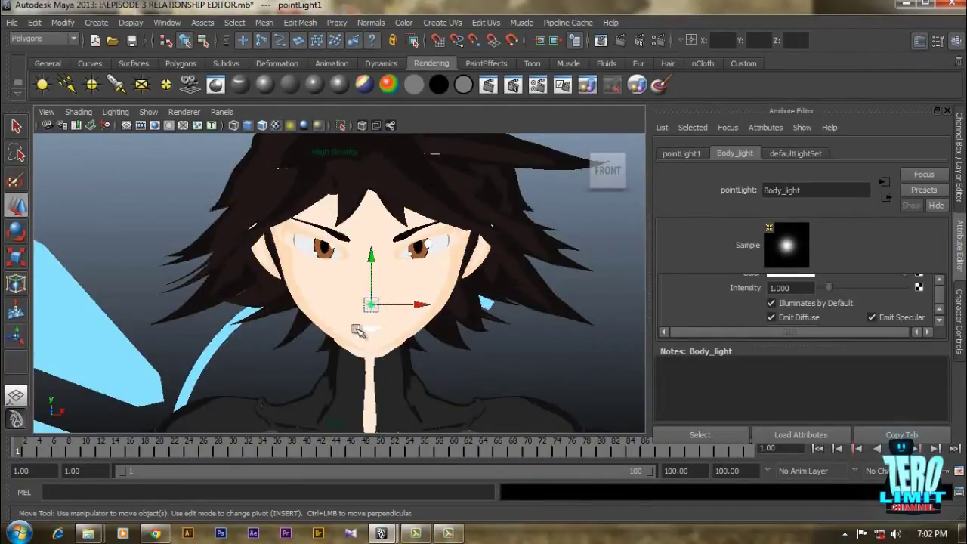
click(567, 358)
key(space)
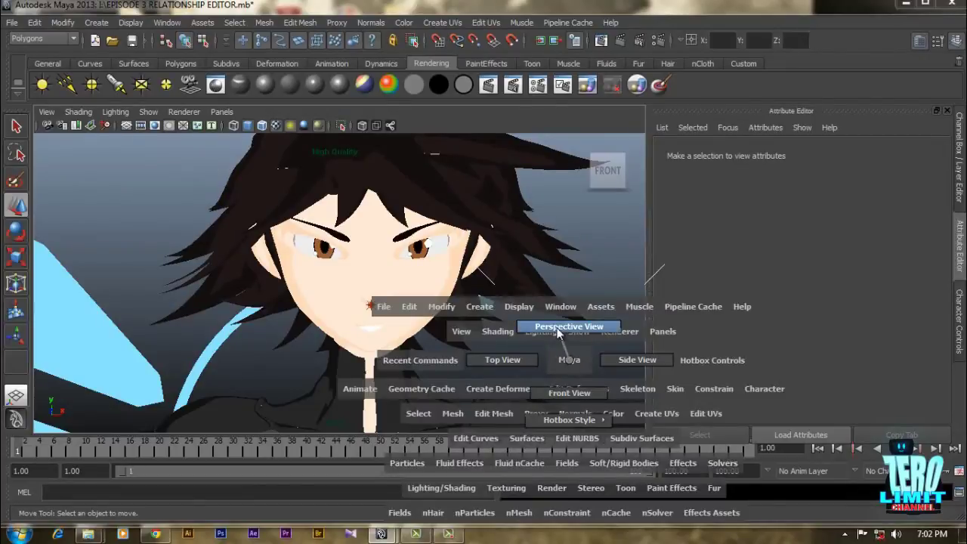
drag(552, 328, 409, 318)
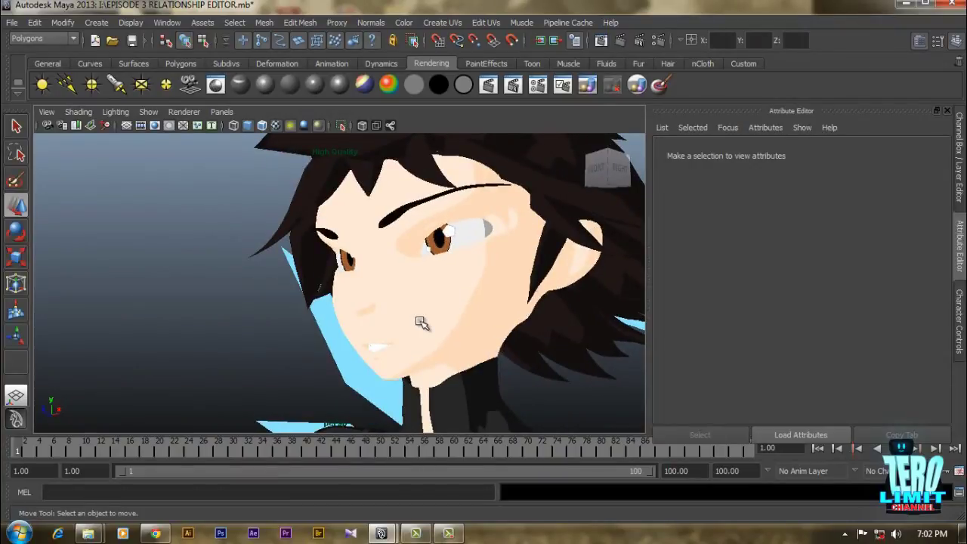
alt+drag(493, 332, 447, 303)
alt+middle_drag(447, 303, 449, 303)
alt+drag(450, 304, 340, 299)
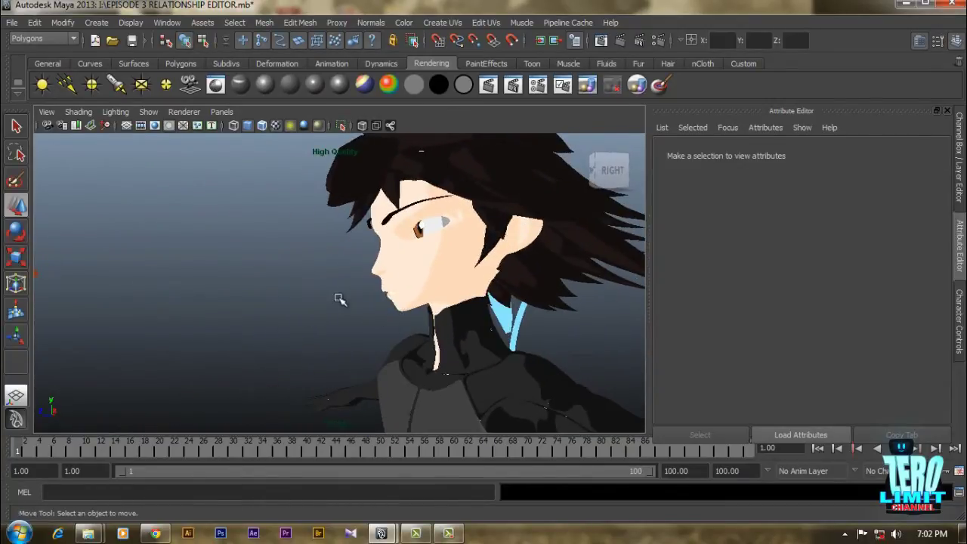
alt+drag(164, 277, 155, 311)
alt+drag(417, 291, 352, 238)
alt+drag(411, 293, 451, 212)
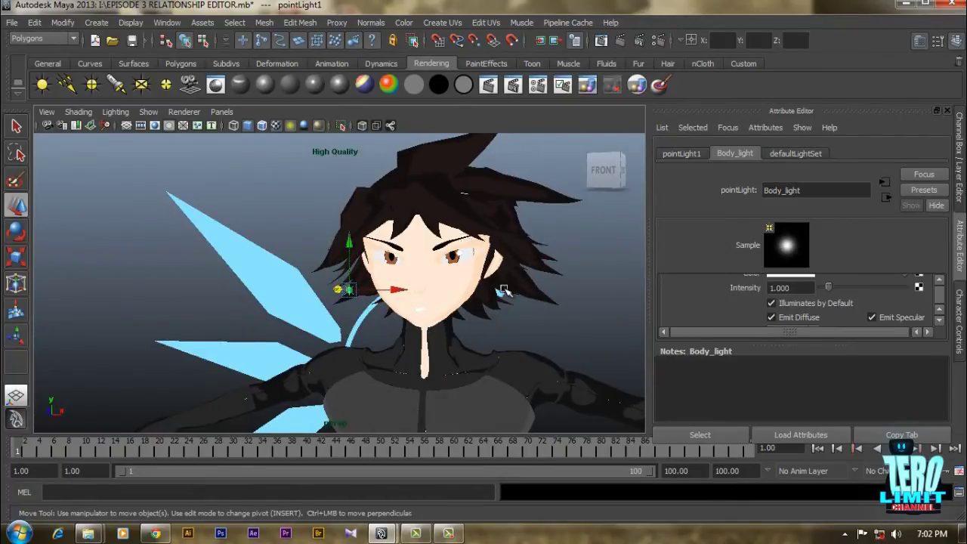
- Duplicate the Body_light point light and raise the copy well above the original
alt+drag(524, 289, 529, 324)
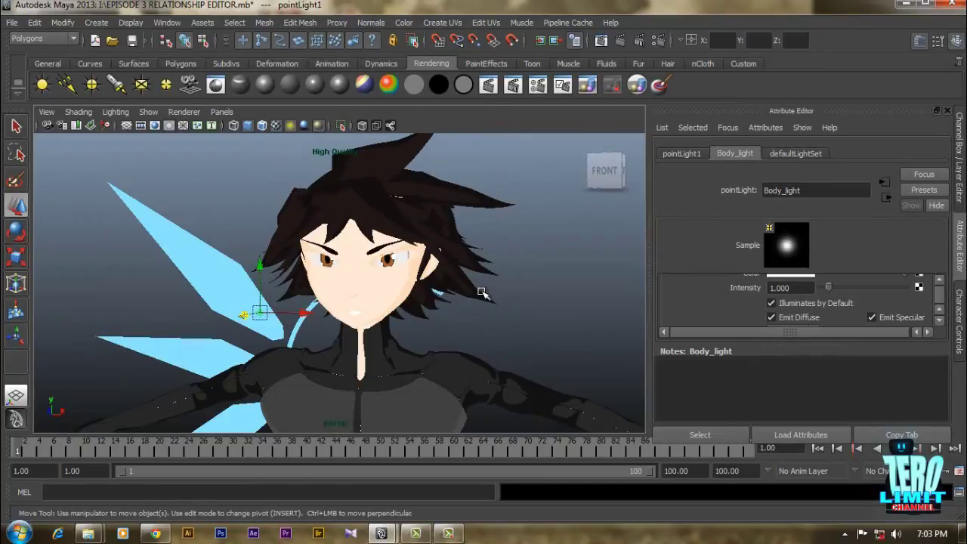
key(ctrl+d)
mouse_move(387, 296)
alt+right_down()
mouse_move(382, 288)
mouse_move(374, 304)
alt+right_up()
alt+drag(374, 305, 333, 274)
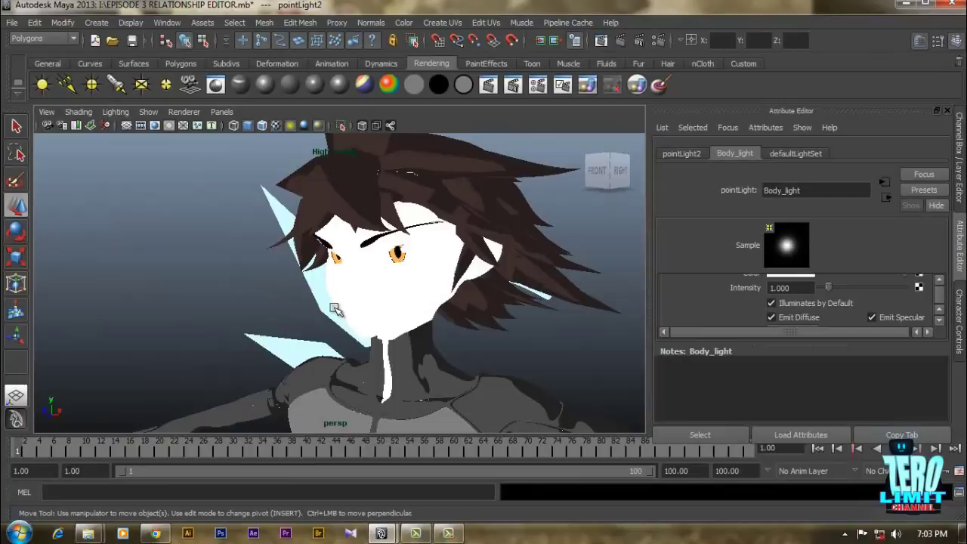
alt+right_drag(335, 306, 302, 302)
alt+drag(302, 303, 189, 280)
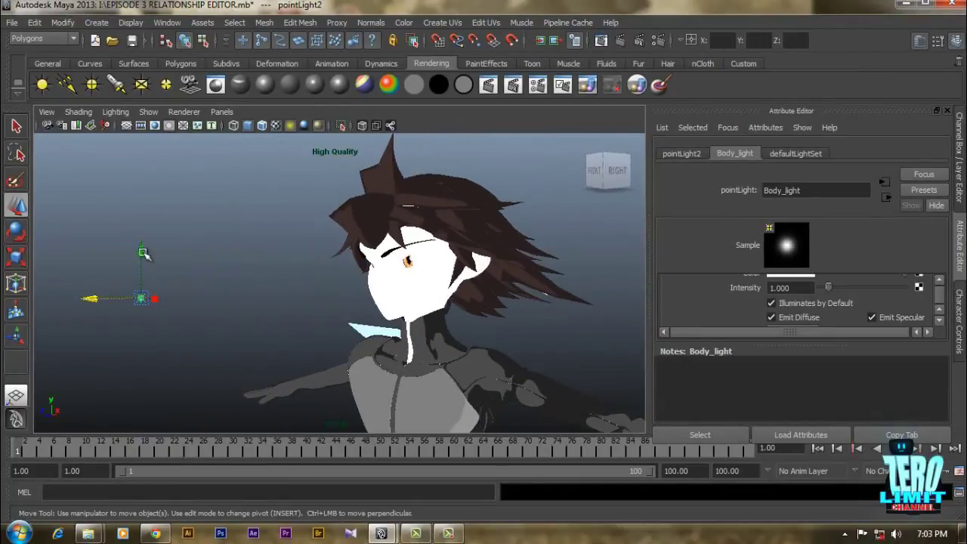
drag(136, 235, 153, 122)
- Bring the duplicated light closer to the character and raise it above the top of the hair
alt+middle_drag(290, 253, 314, 304)
drag(117, 221, 261, 226)
alt+drag(319, 328, 433, 248)
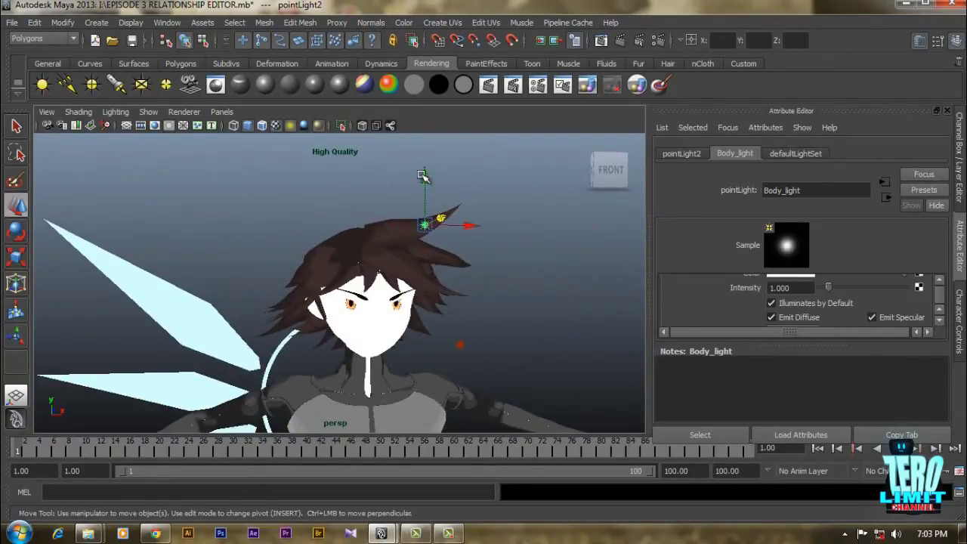
drag(425, 176, 434, 129)
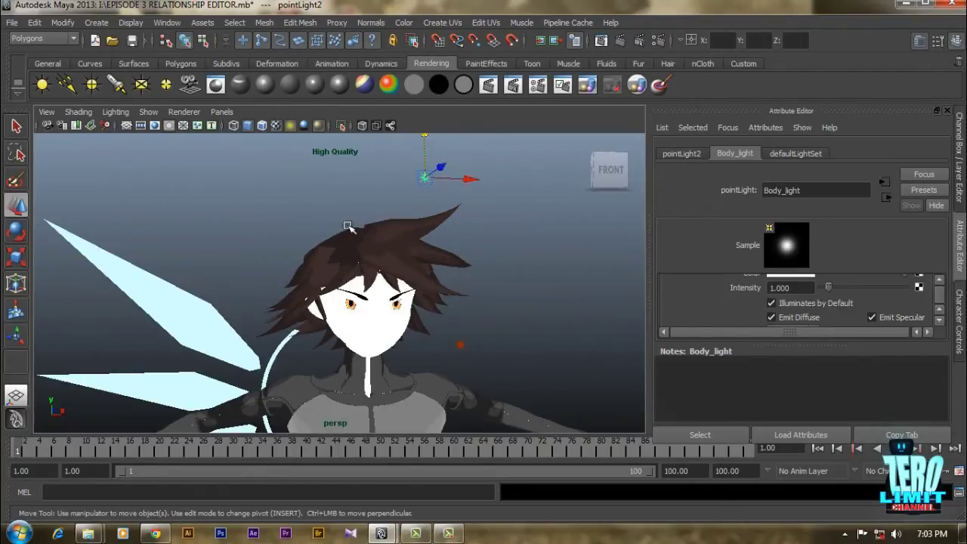
- Inspect the placement of both point lights and their effect on the character from several angles
alt+drag(401, 299, 506, 330)
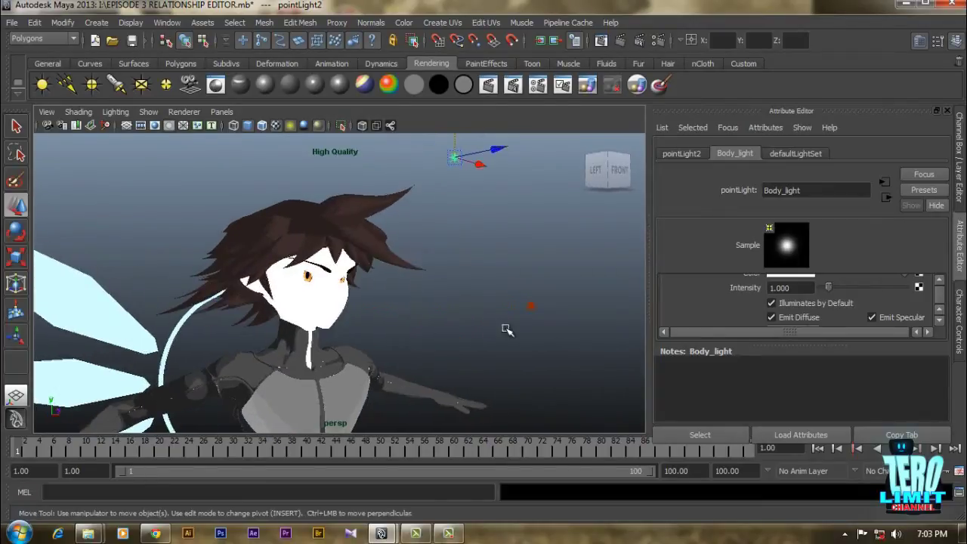
drag(510, 287, 546, 323)
alt+middle_drag(497, 304, 408, 310)
alt+drag(473, 360, 508, 359)
alt+drag(335, 303, 278, 349)
alt+middle_drag(369, 325, 388, 330)
alt+right_drag(496, 370, 467, 375)
alt+middle_drag(468, 375, 464, 392)
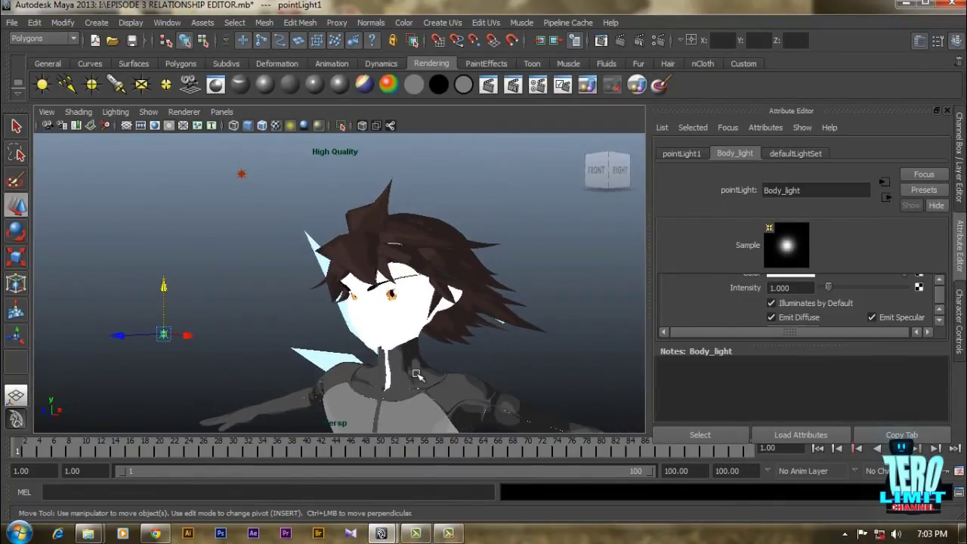
alt+middle_drag(438, 337, 447, 342)
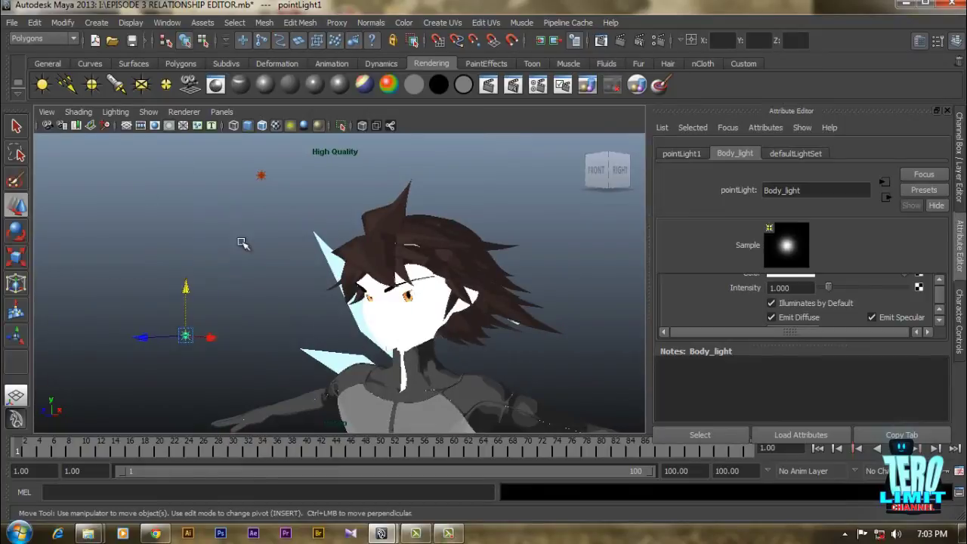
- Rename the upper point light Hair_light and reselect the lower Body_light in front of the character
click(261, 176)
click(780, 191)
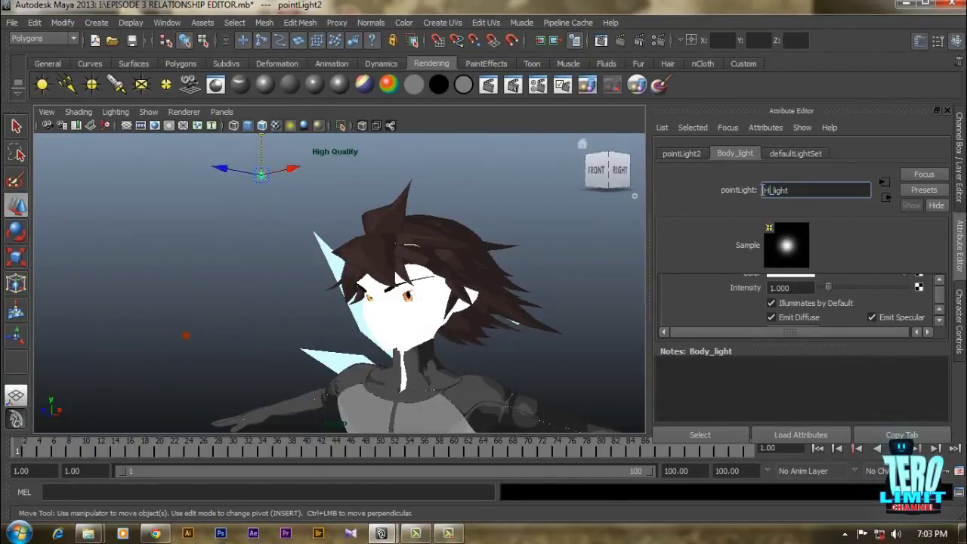
key(Return)
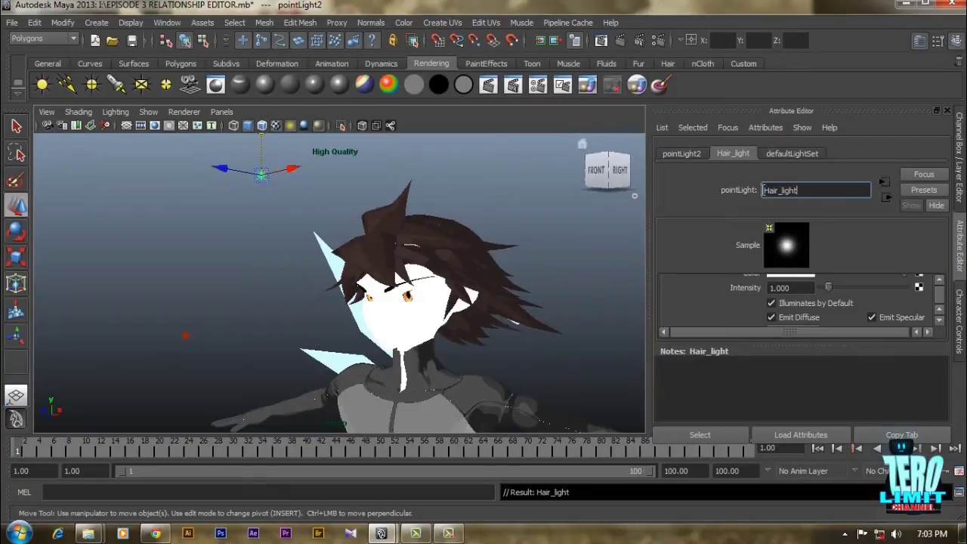
drag(174, 323, 215, 371)
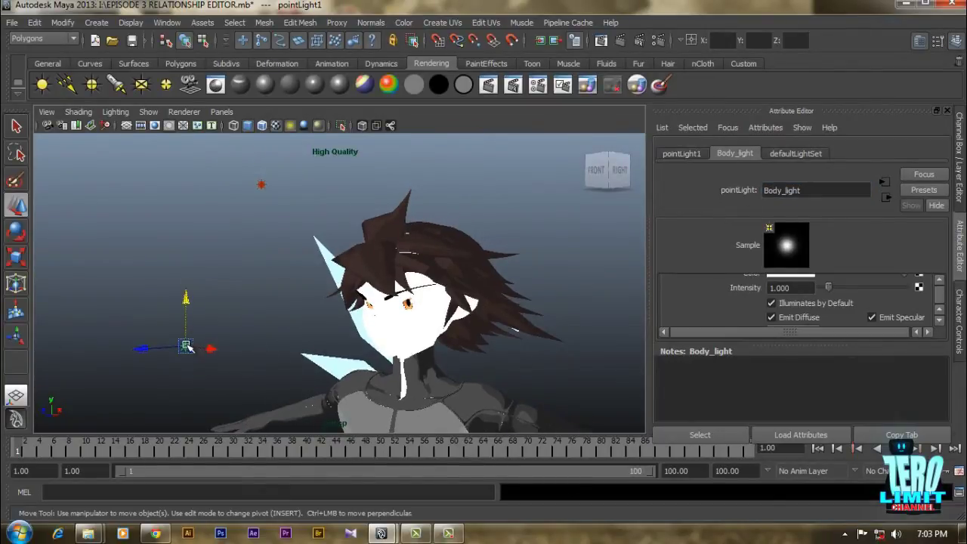
alt+drag(433, 318, 412, 336)
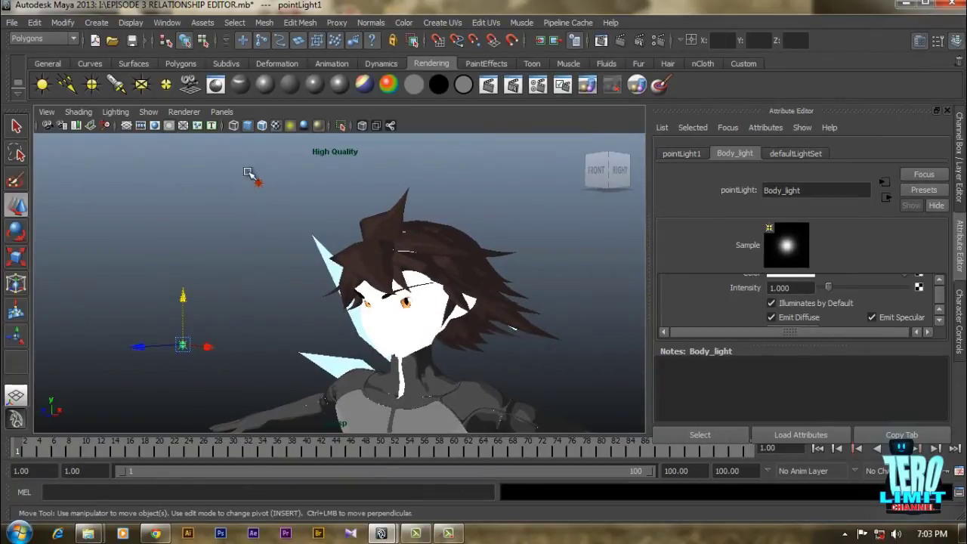
- Clear the selection and open the Relationship Editor for light-centric light linking
key(ctrl+z)
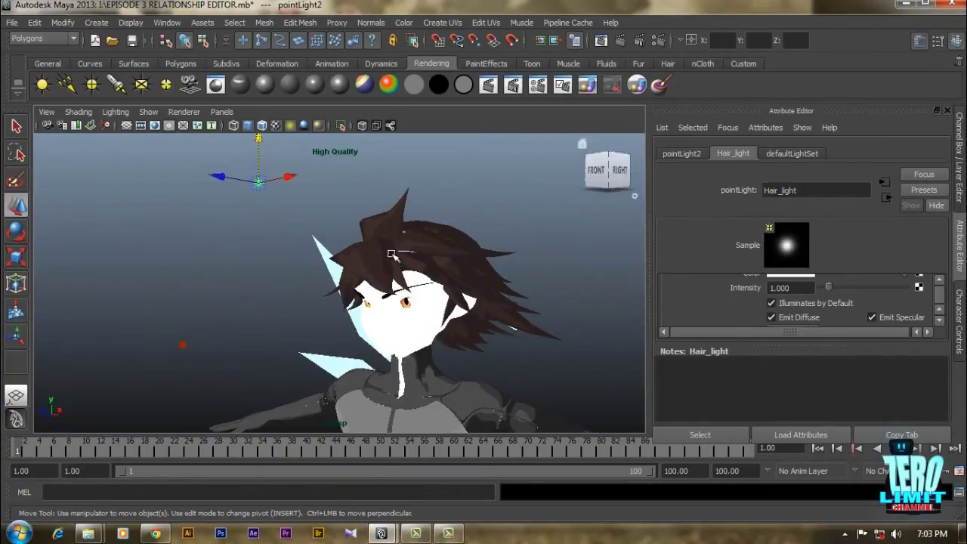
alt+middle_drag(393, 247, 395, 260)
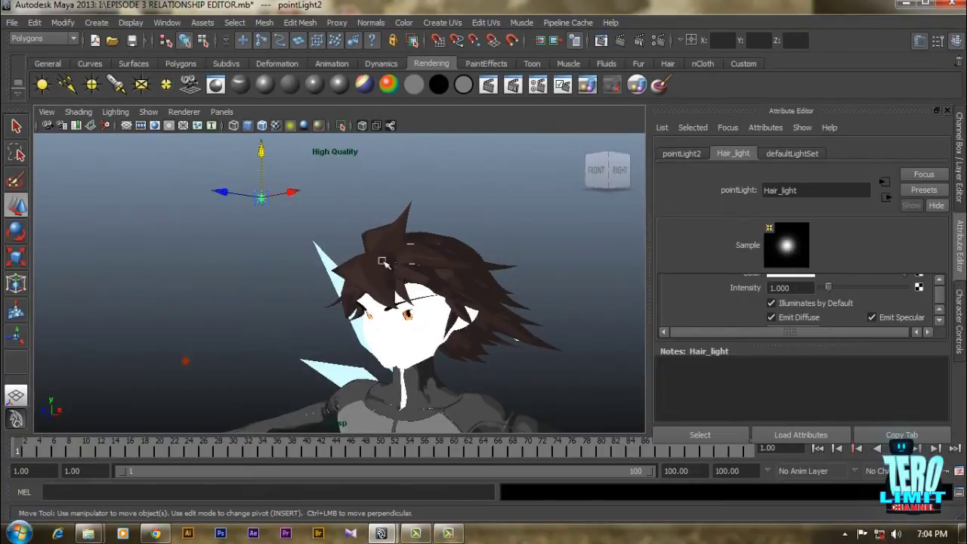
click(246, 270)
alt+drag(374, 274, 227, 307)
click(167, 22)
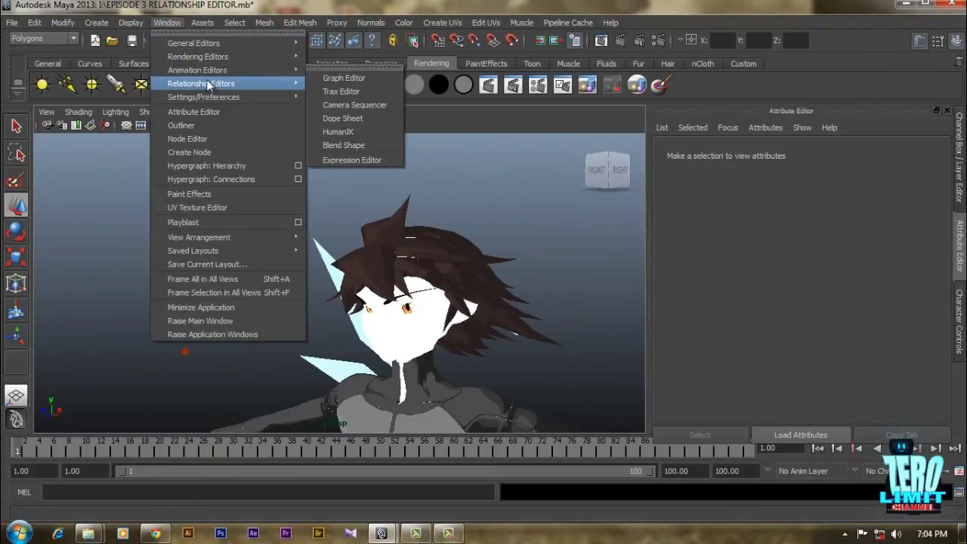
mouse_move(214, 84)
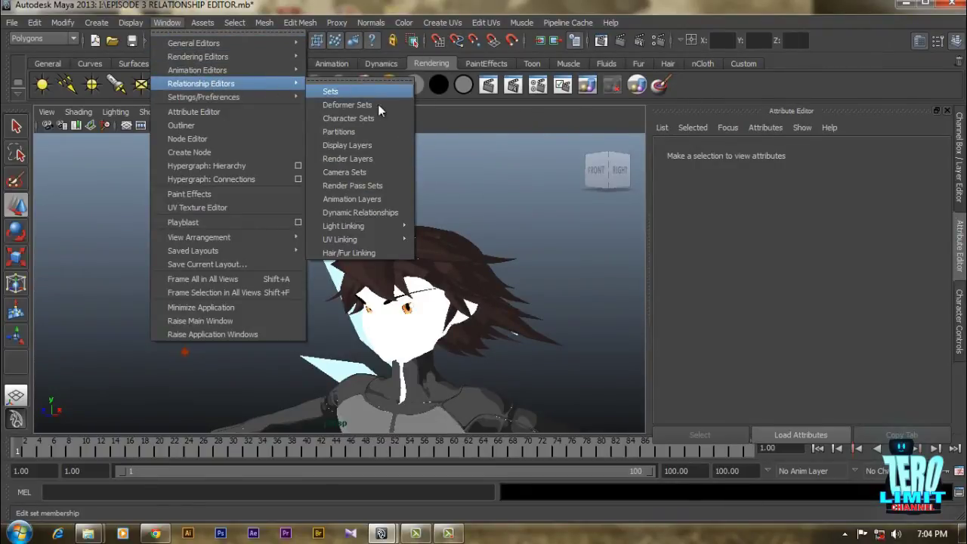
mouse_move(391, 228)
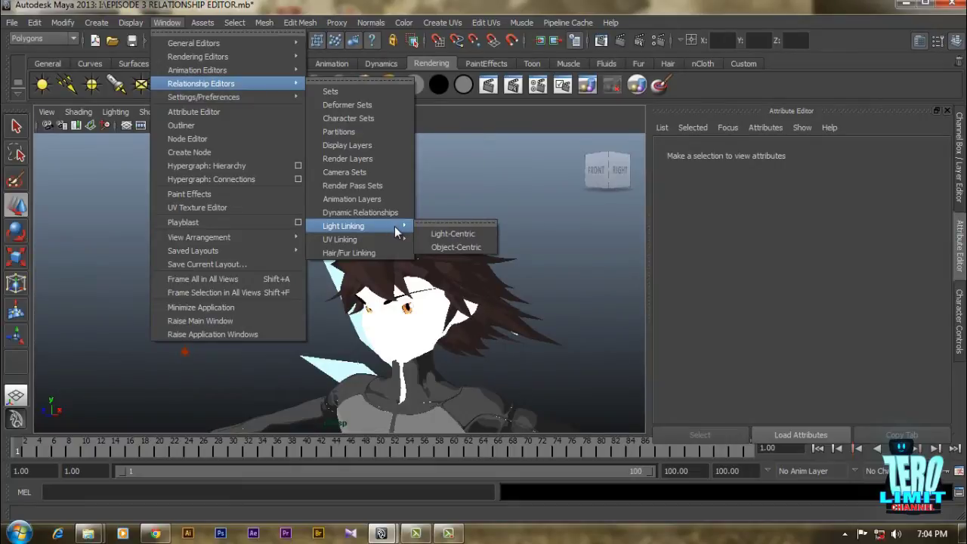
click(476, 235)
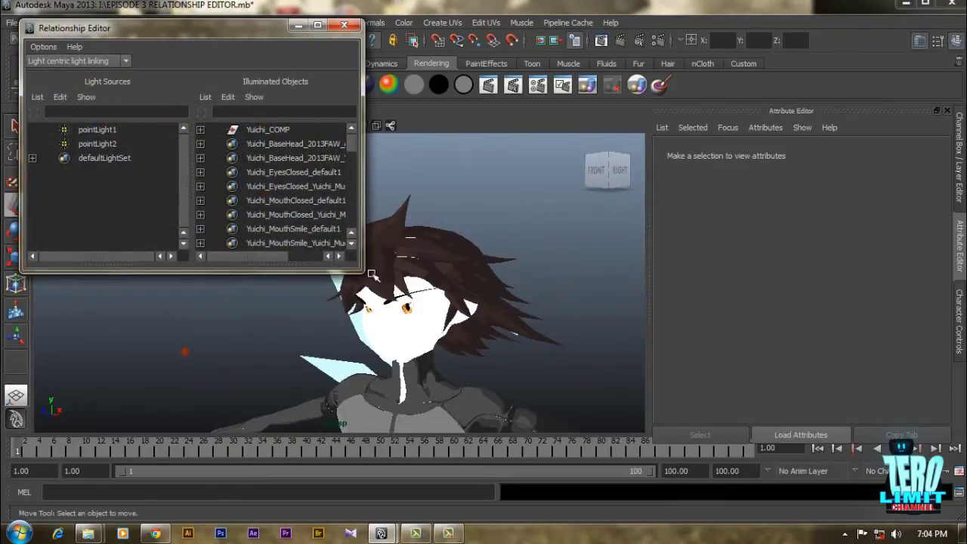
- Enlarge the Relationship Editor and select pointLight1 as the light source to compare its illuminated objects with pointLight2's
drag(359, 269, 822, 308)
drag(305, 31, 576, 77)
click(379, 175)
click(379, 188)
click(379, 175)
- Rename the transform of the upper point light, pointLight2, to HairLight
drag(615, 80, 259, 306)
click(959, 193)
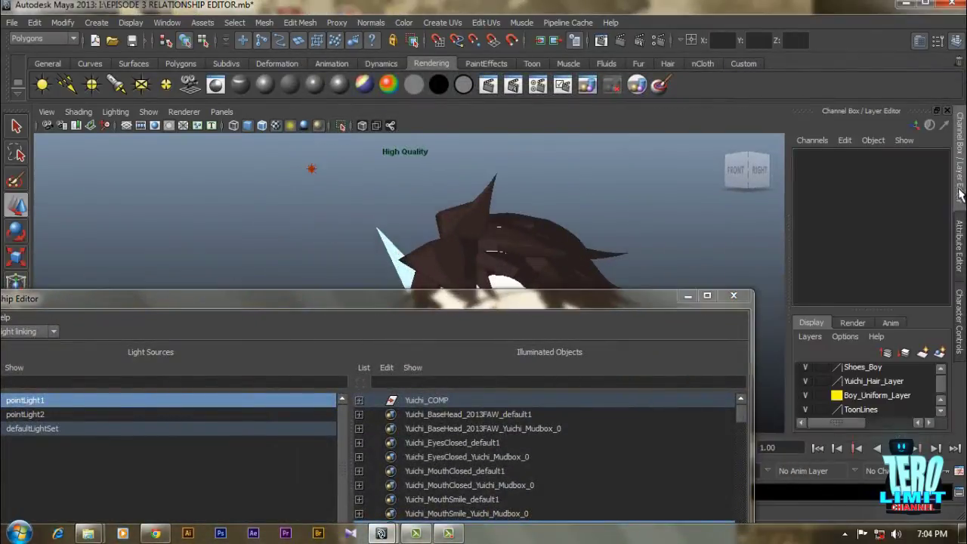
click(959, 314)
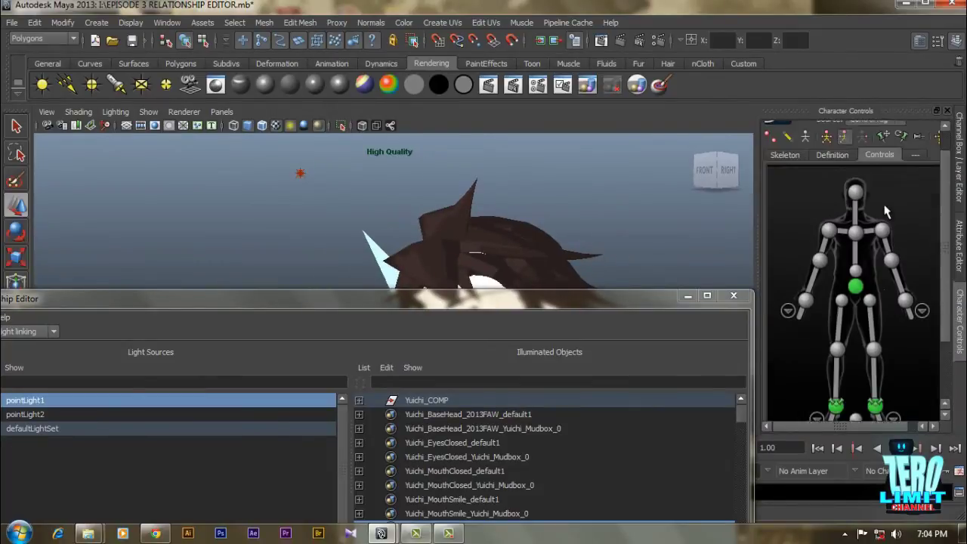
click(300, 173)
click(961, 172)
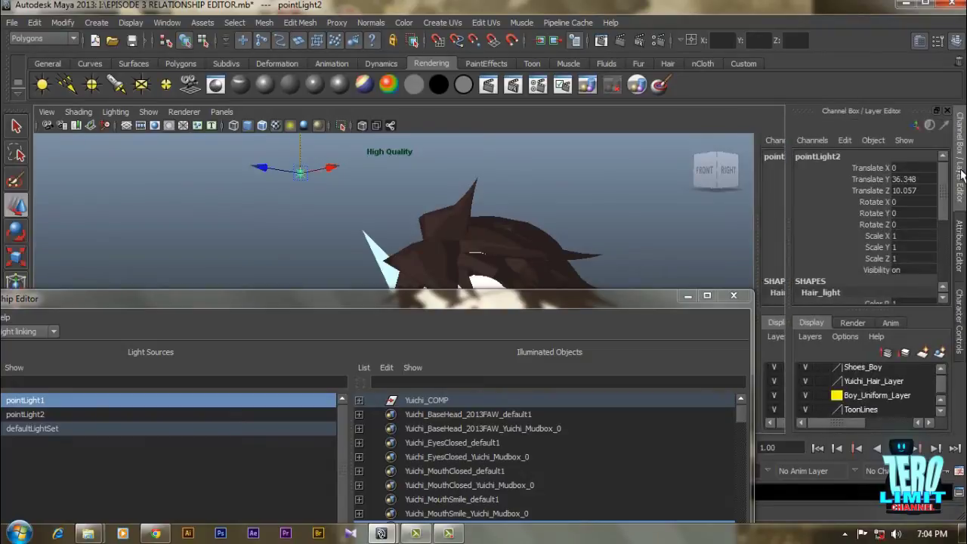
click(834, 157)
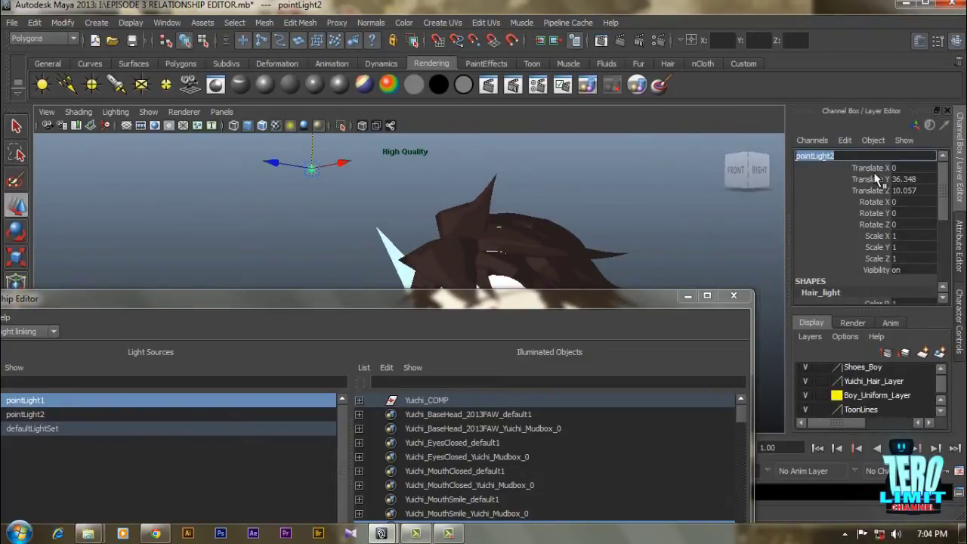
text(Hair)
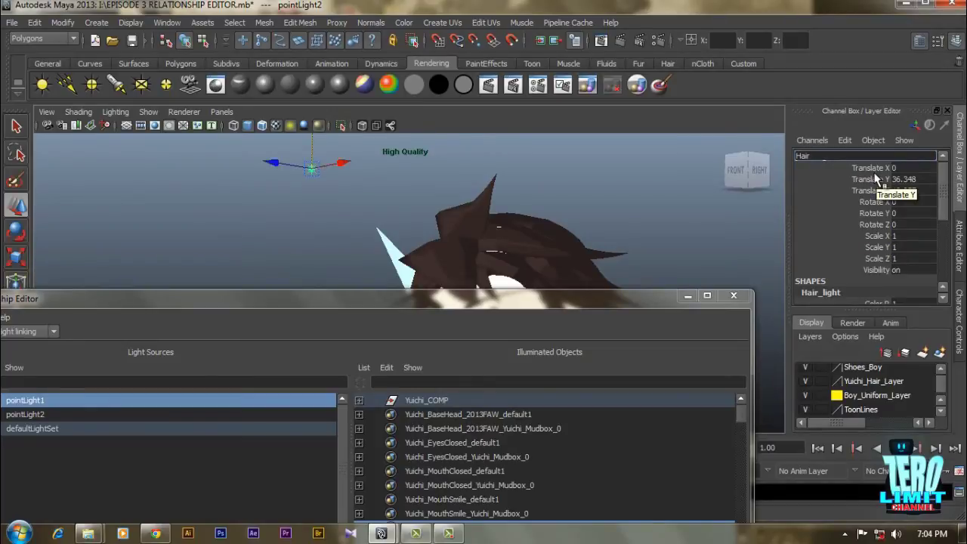
text(Light)
key(Return)
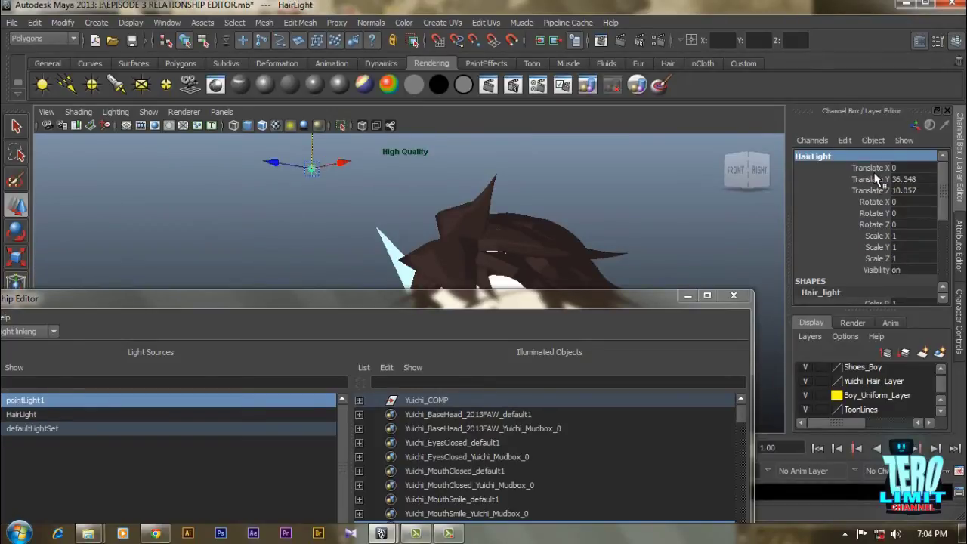
- Minimize the Relationship Editor and rename the lower point light in front of the character BodyLight
drag(410, 300, 716, 163)
drag(834, 156, 711, 144)
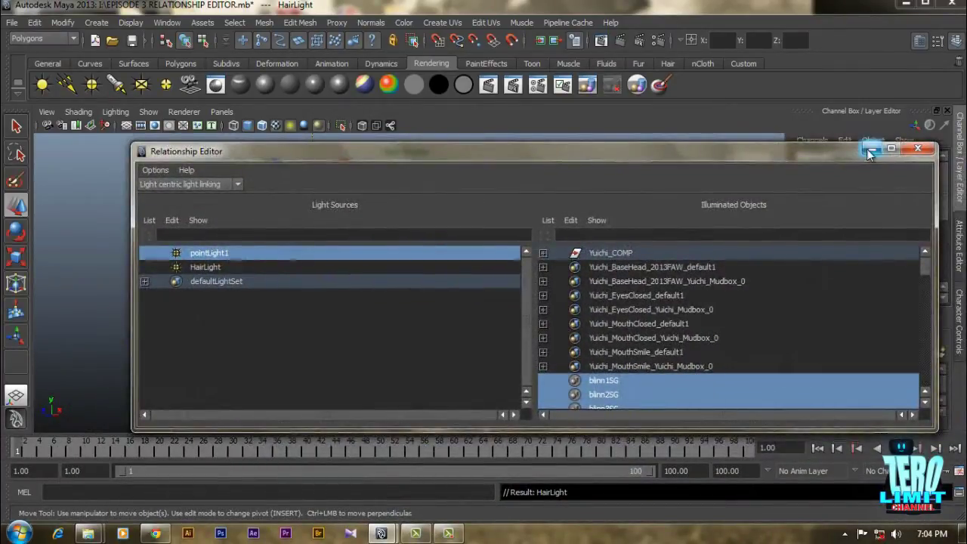
click(870, 151)
click(220, 368)
double_click(835, 157)
text(BodeLight)
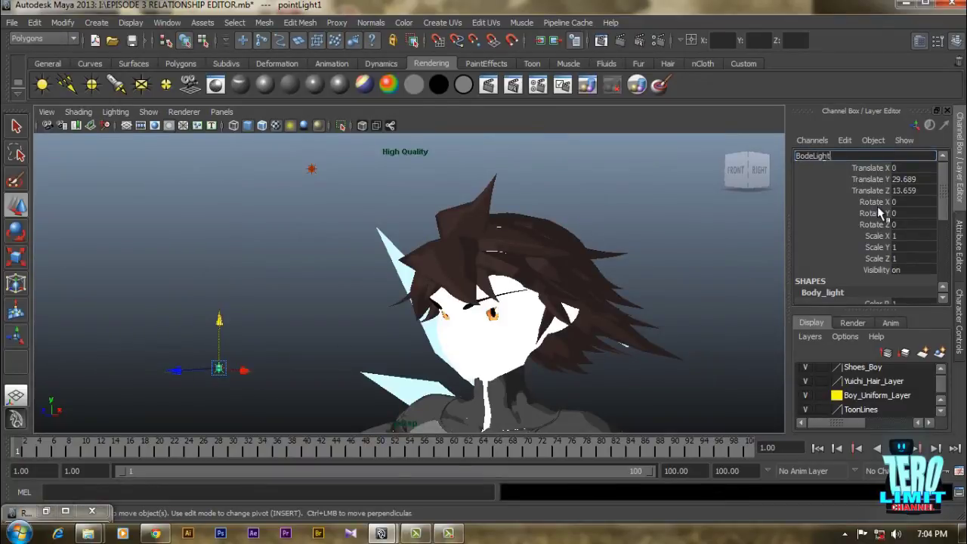
key(Return)
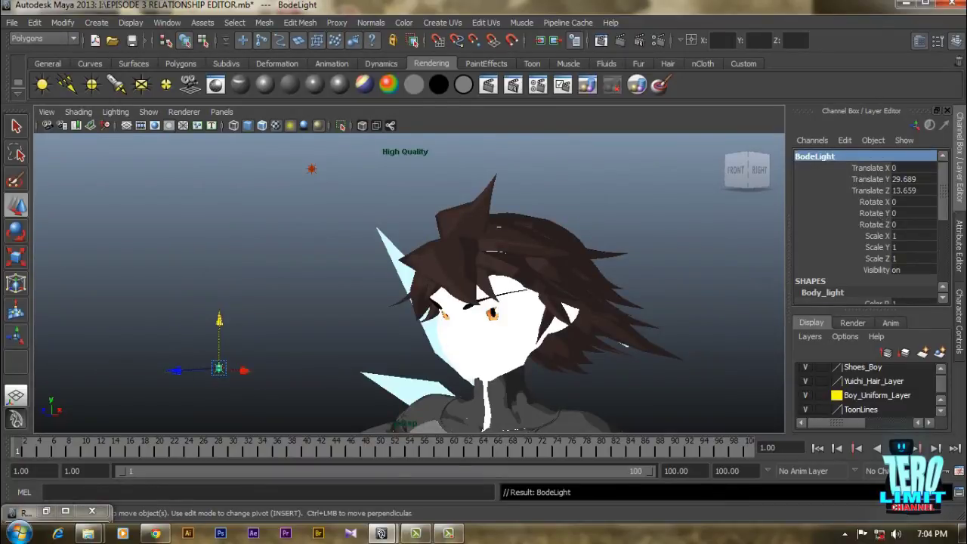
click(816, 156)
click(814, 157)
key(BackSpace)
text(y)
key(Return)
- Choose HairLight as the light source in the Relationship Editor and expand Yuichi_COMP and Character_Yuichi_Reference among the illuminated objects
click(311, 169)
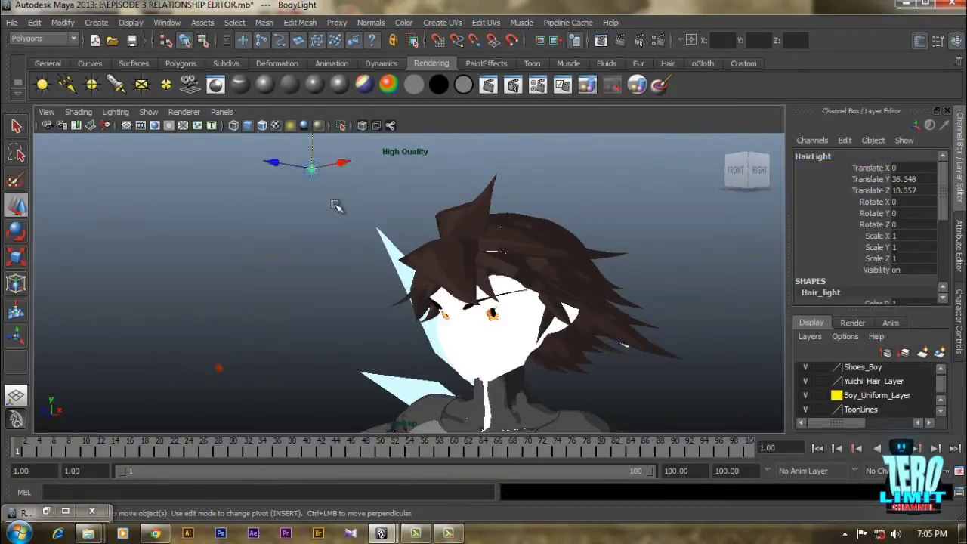
click(46, 512)
drag(387, 155, 363, 114)
click(257, 226)
drag(511, 110, 527, 97)
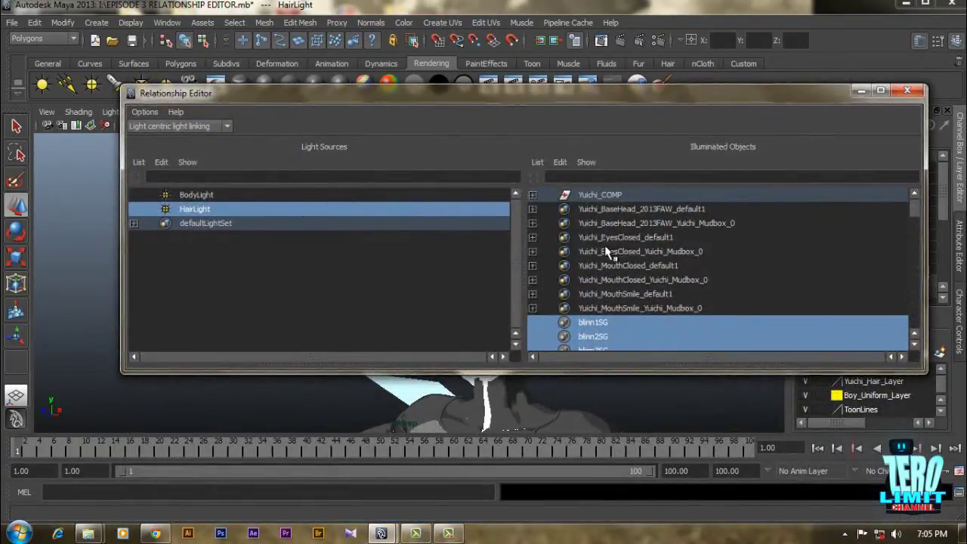
click(532, 195)
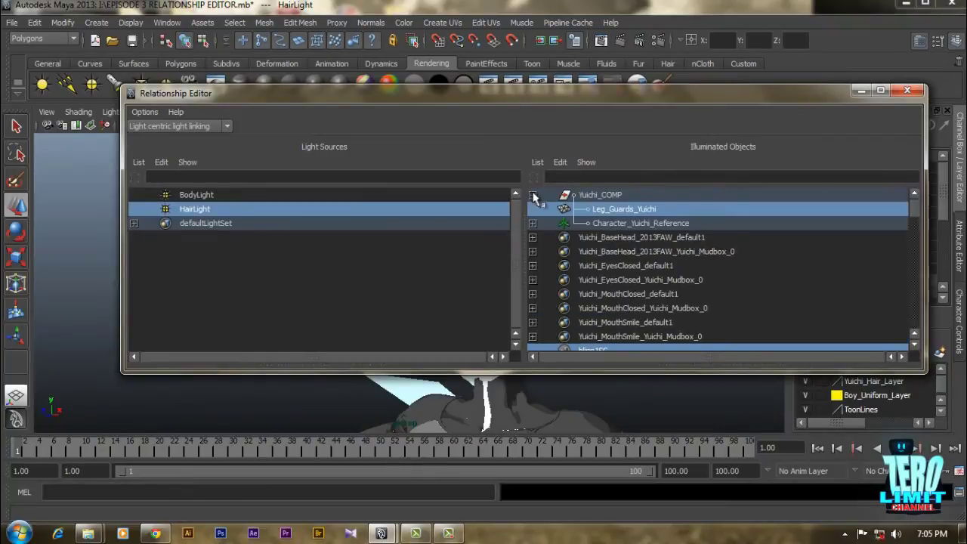
click(532, 224)
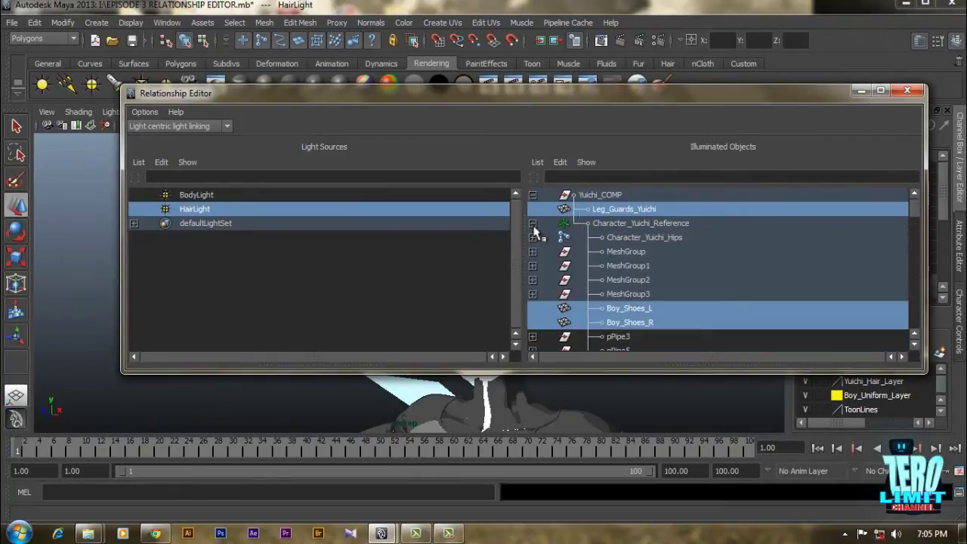
- Select the character's hair mesh, reveal it in the Outliner and trace its parent hierarchy
drag(718, 98, 693, 152)
click(835, 143)
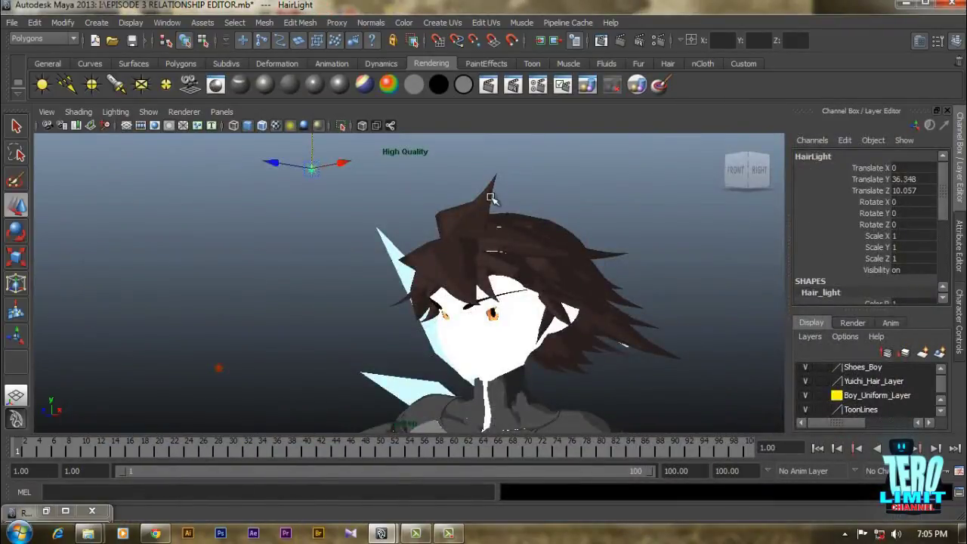
click(511, 270)
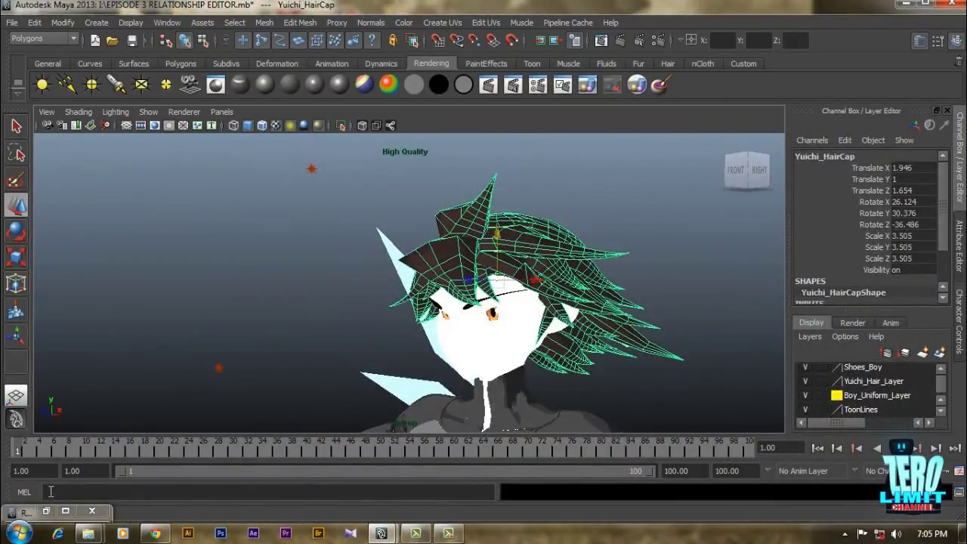
click(168, 23)
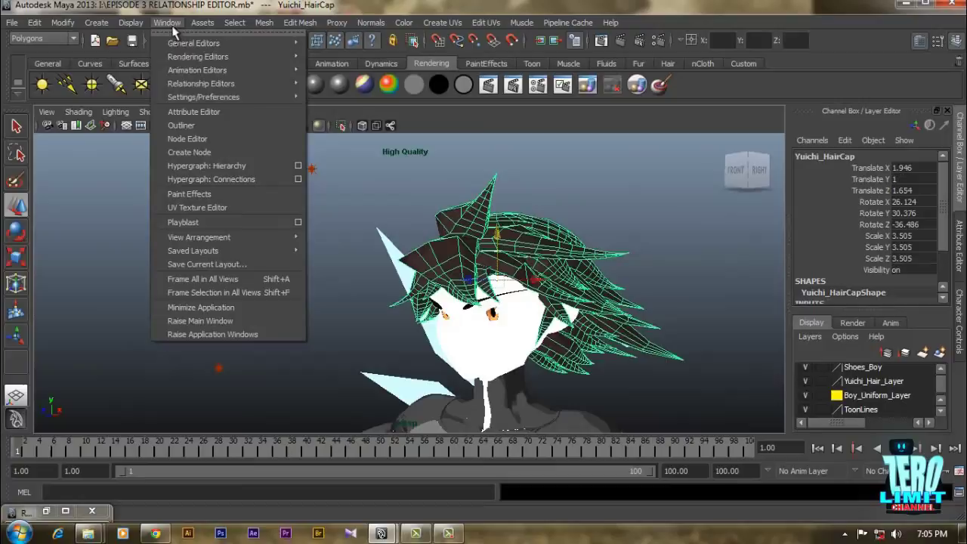
click(185, 126)
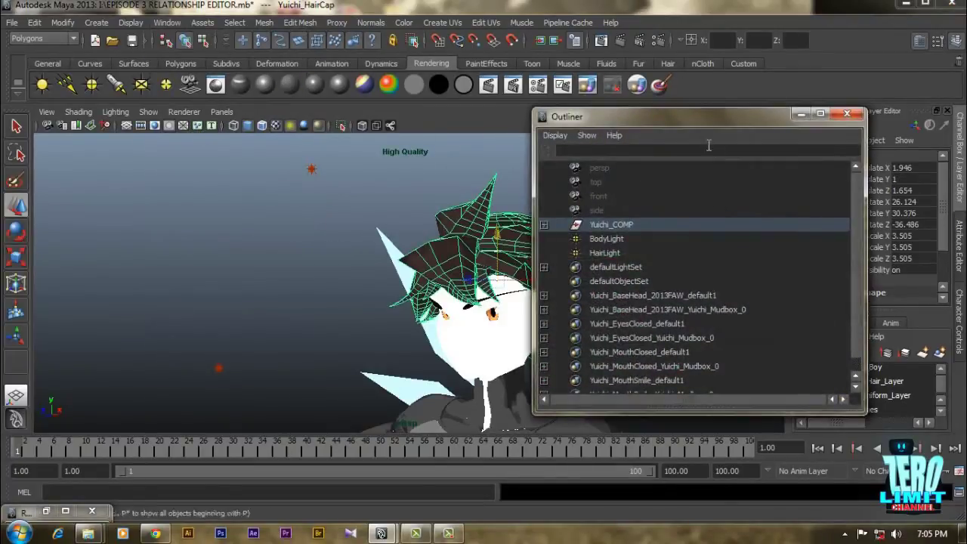
drag(726, 117, 270, 93)
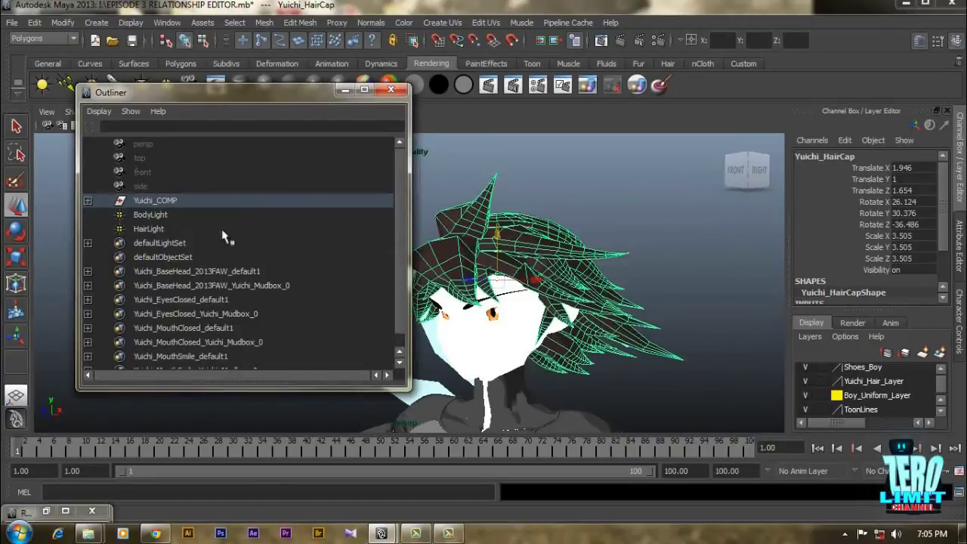
key(f)
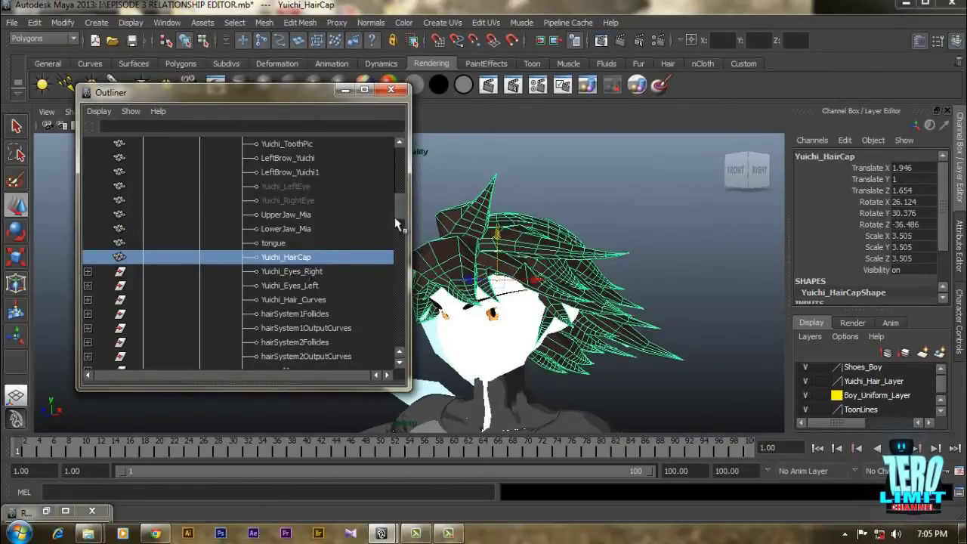
drag(410, 225, 498, 229)
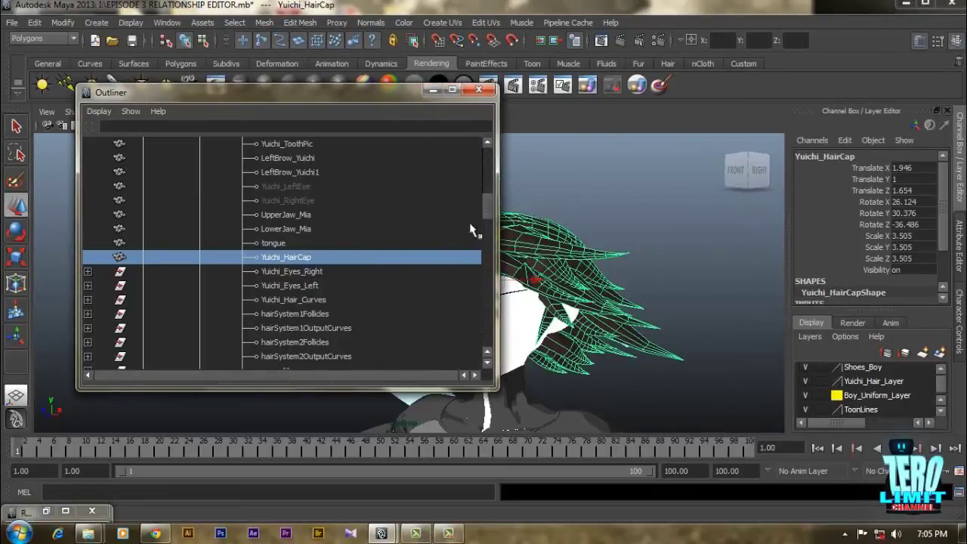
drag(485, 208, 483, 187)
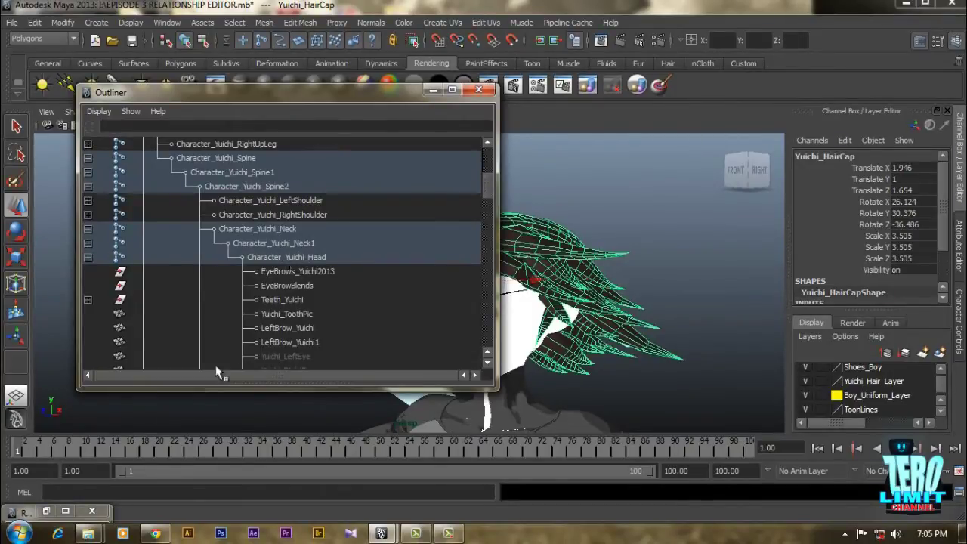
- Expand HairLight's illuminated objects from Character_Yuichi_Hips through the spine and neck to Character_Yuichi_Head and locate Yuichi_HairCap
click(46, 512)
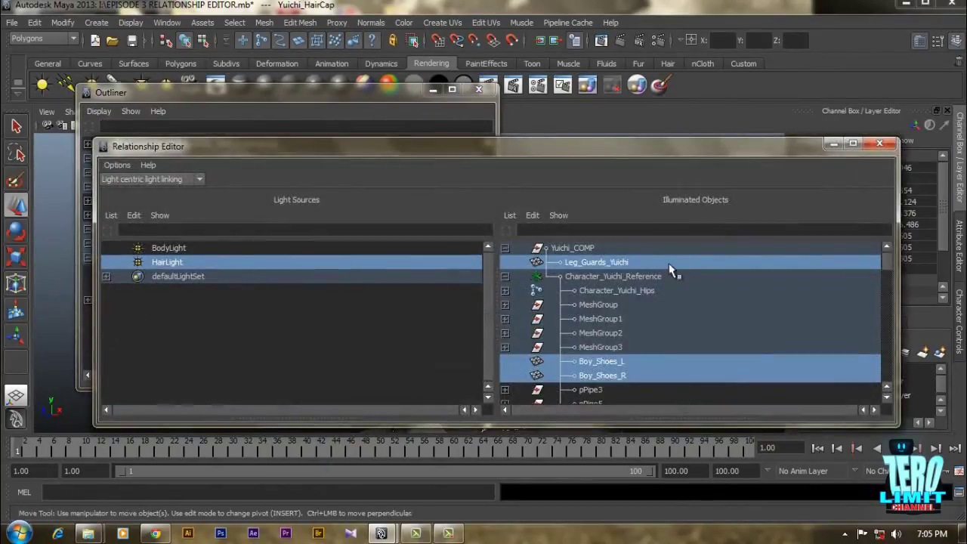
click(505, 291)
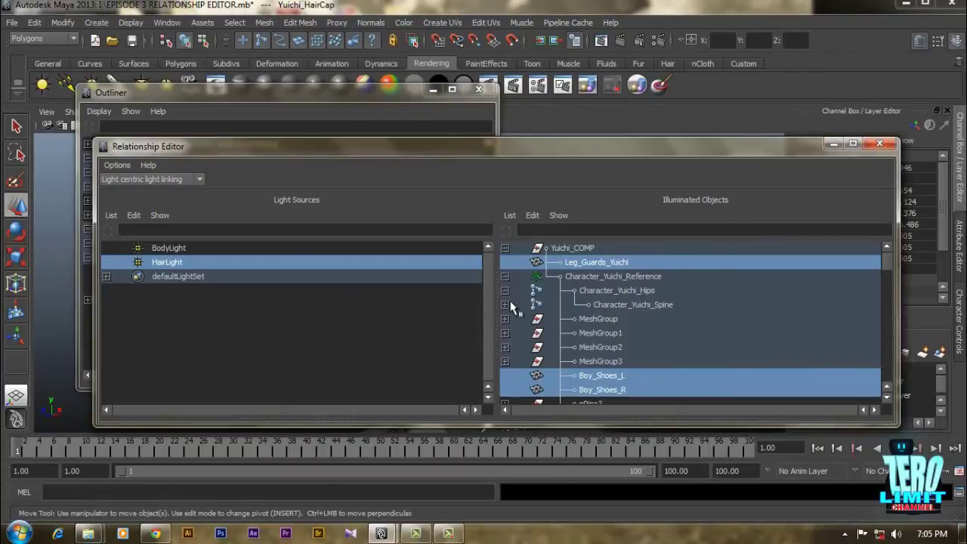
click(505, 304)
click(505, 319)
click(506, 333)
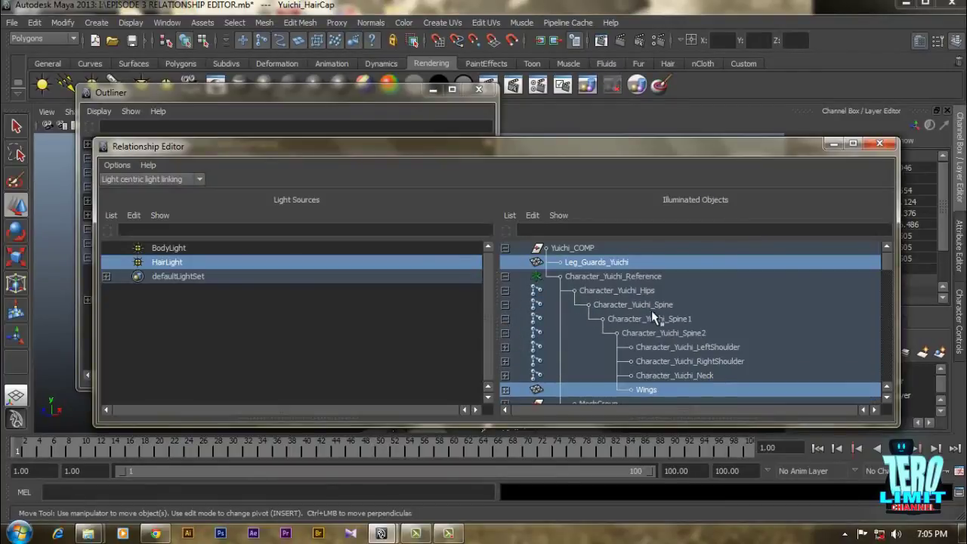
scroll(642, 318, down, 3)
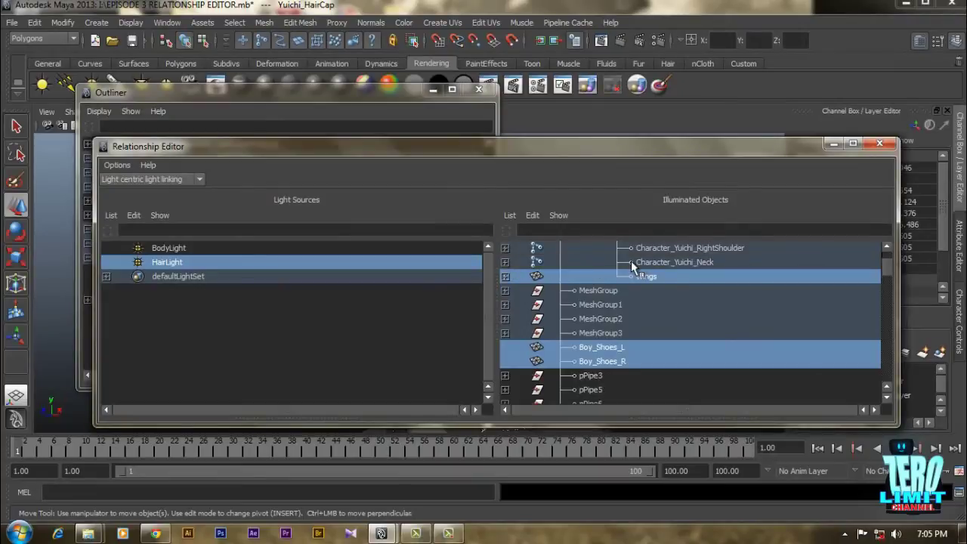
click(506, 263)
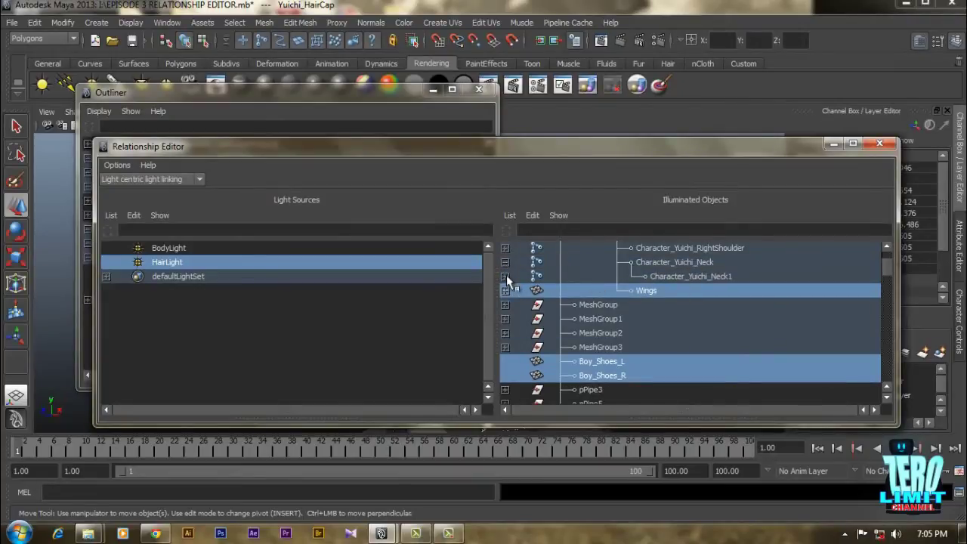
click(505, 276)
click(505, 290)
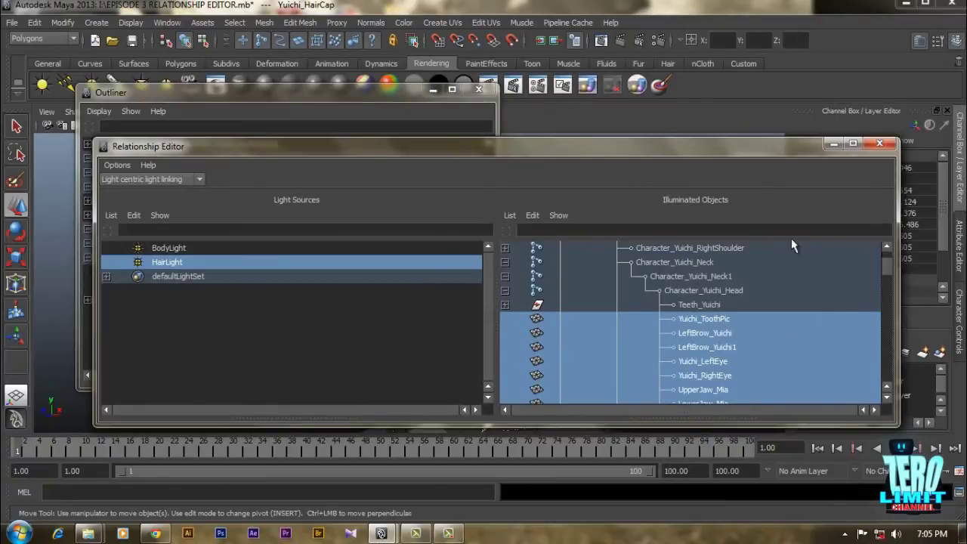
drag(725, 147, 746, 68)
scroll(786, 209, down, 5)
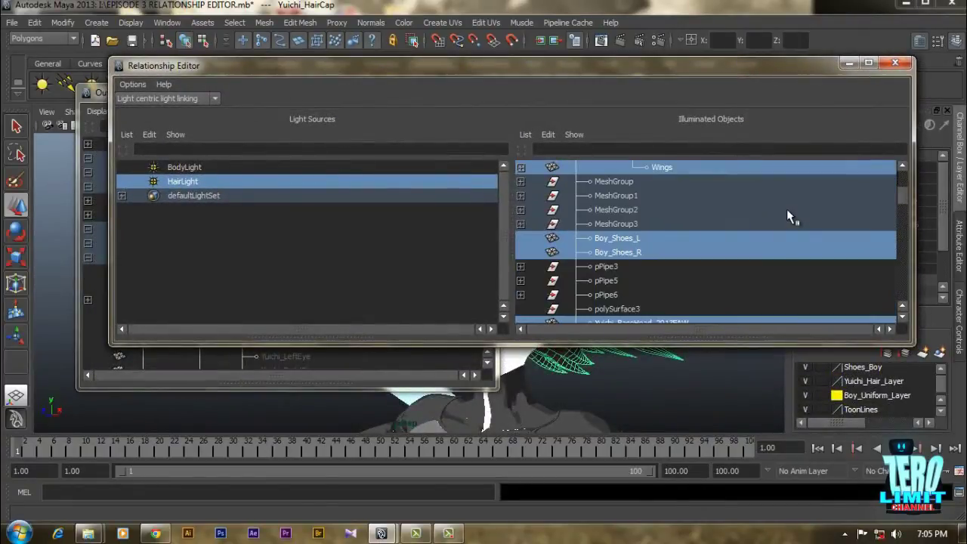
scroll(788, 216, up, 3)
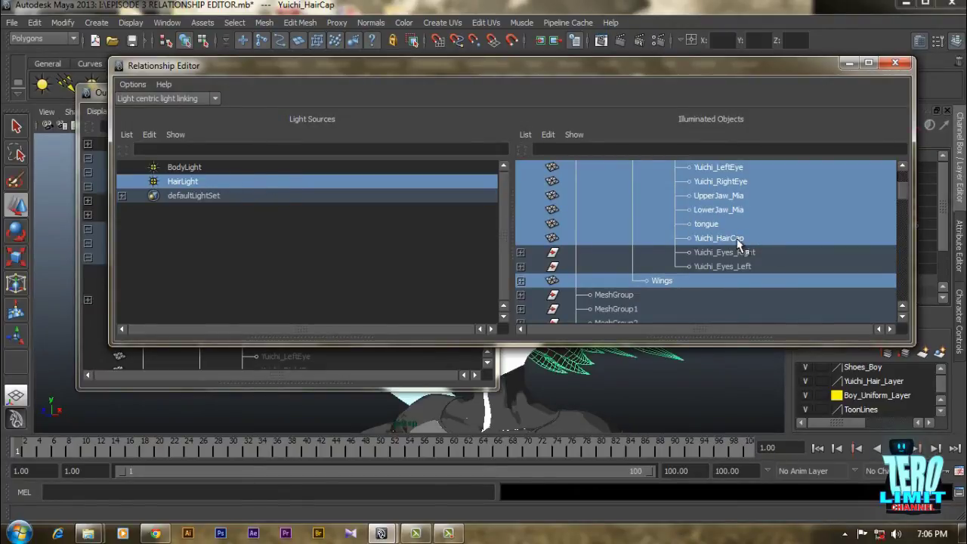
- Choose BodyLight as the light source and unlink Yuichi_HairCap from it
click(274, 168)
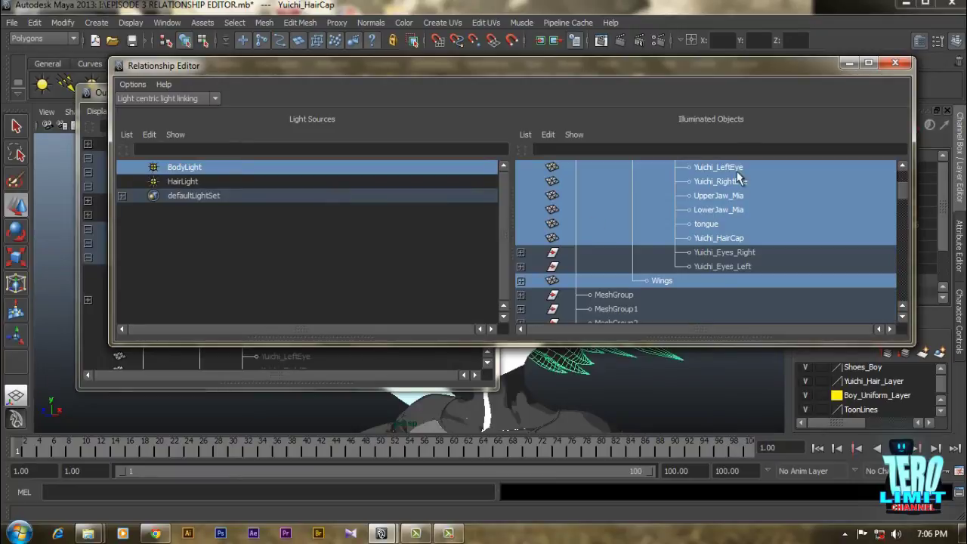
drag(757, 73, 744, 81)
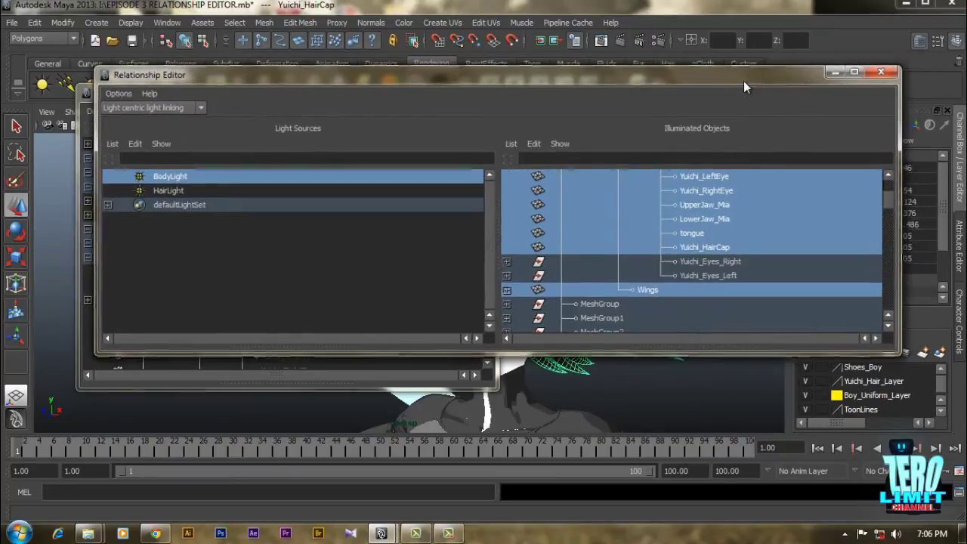
click(714, 250)
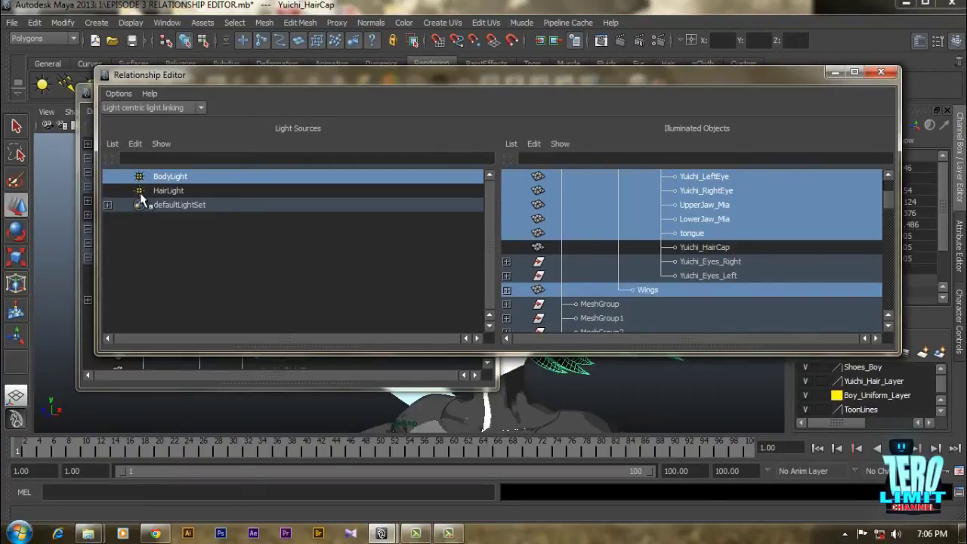
- Choose HairLight and unlink Yuichi_BaseHead_2013FAW, Yuichi_MouthClosed, Yuichi_MouthSmile, Yuichi_EyesClosed and Yuichi_MouthAnger from it
click(170, 193)
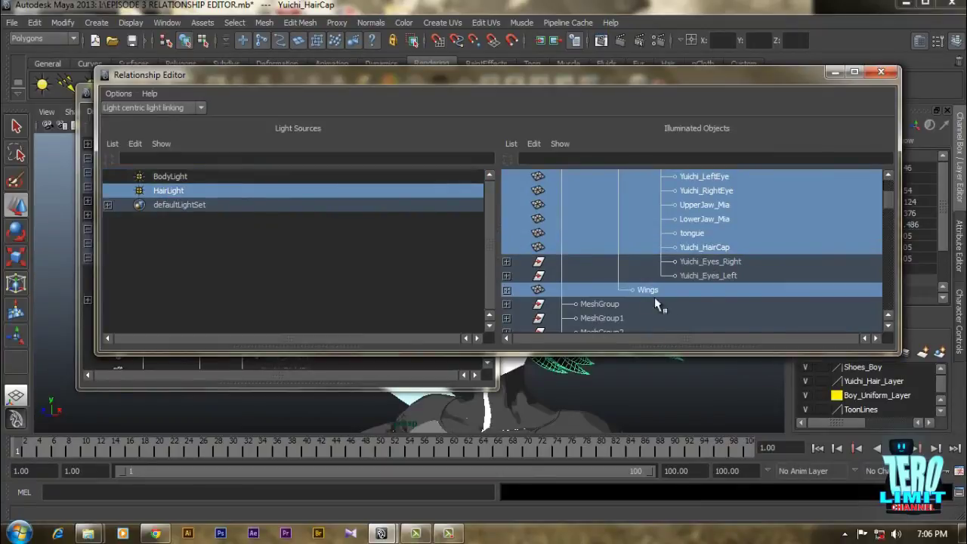
scroll(794, 255, up, 3)
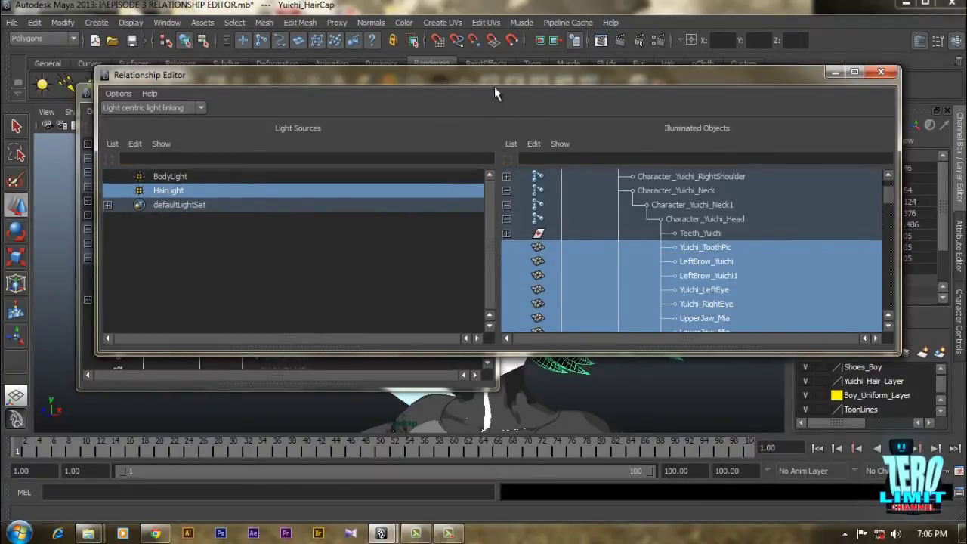
drag(497, 78, 474, 59)
scroll(811, 257, down, 3)
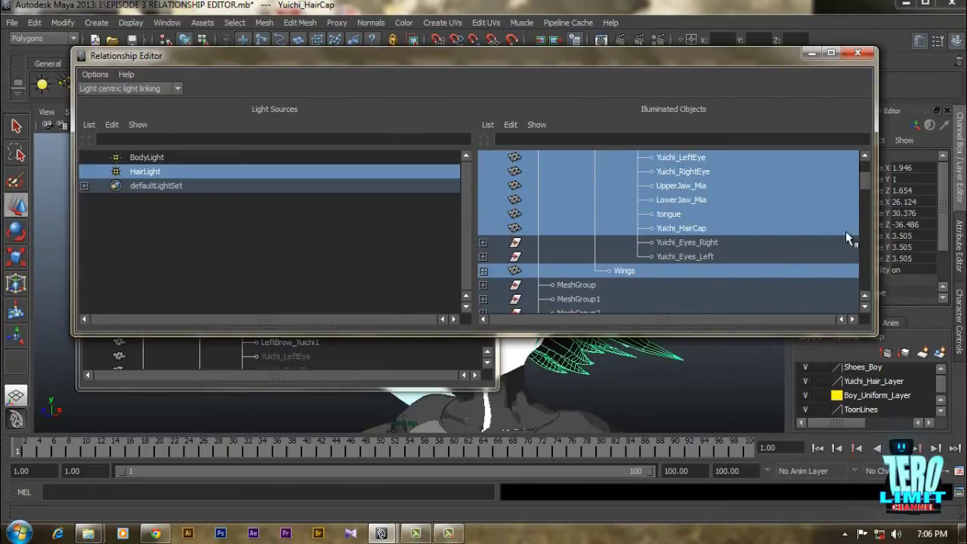
drag(865, 184, 866, 193)
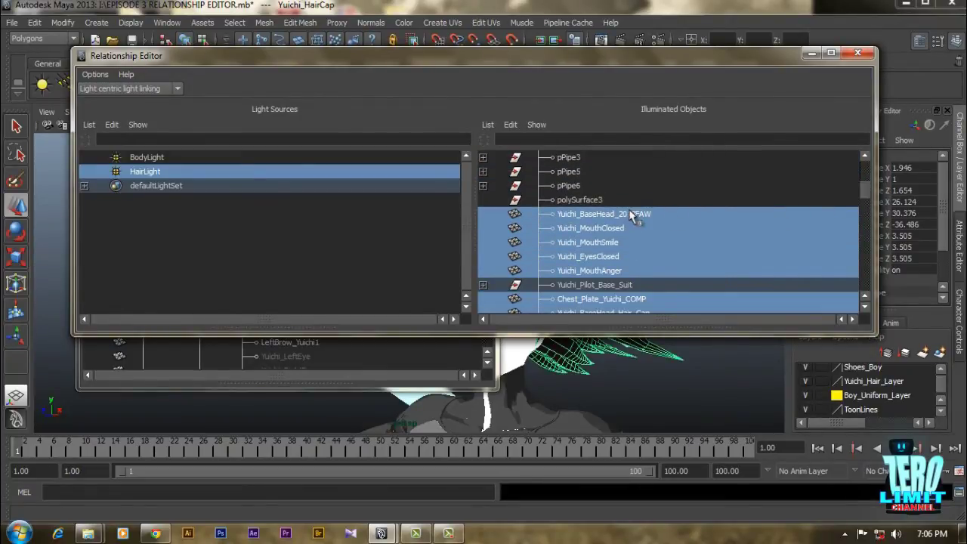
click(604, 216)
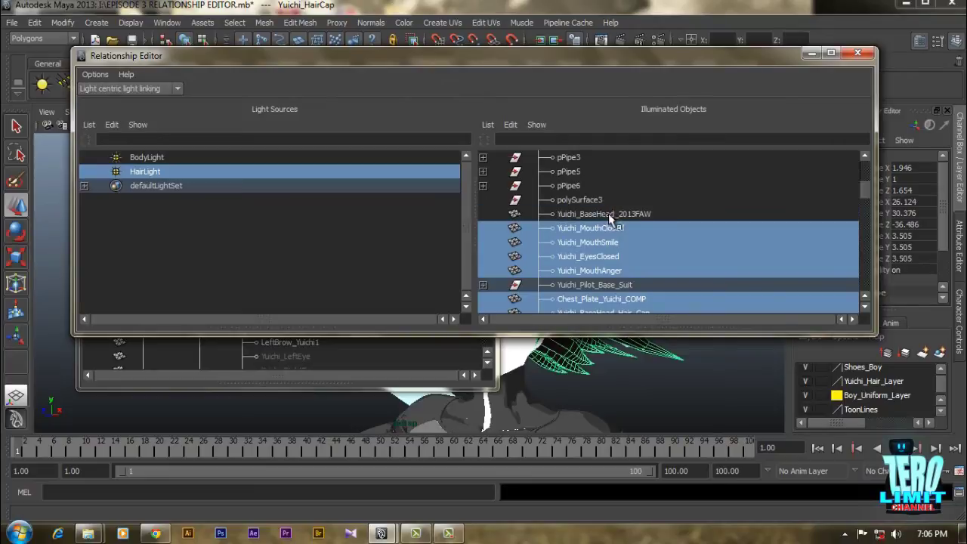
click(604, 229)
click(607, 242)
click(608, 256)
click(608, 269)
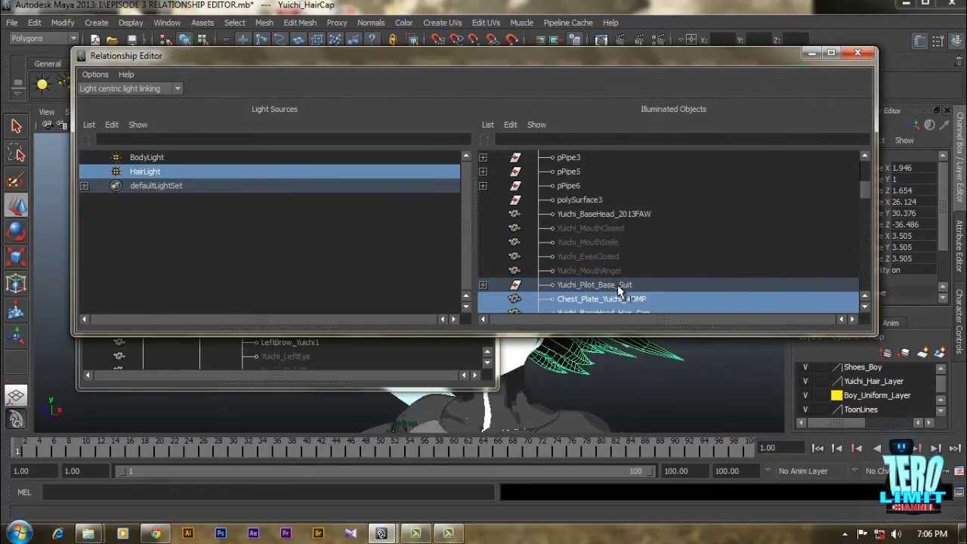
- Unlink Chest_Plate_Yuichi_COMP and Yuichi_BaseHead_Hair_Cap from HairLight
scroll(717, 249, down, 3)
click(638, 185)
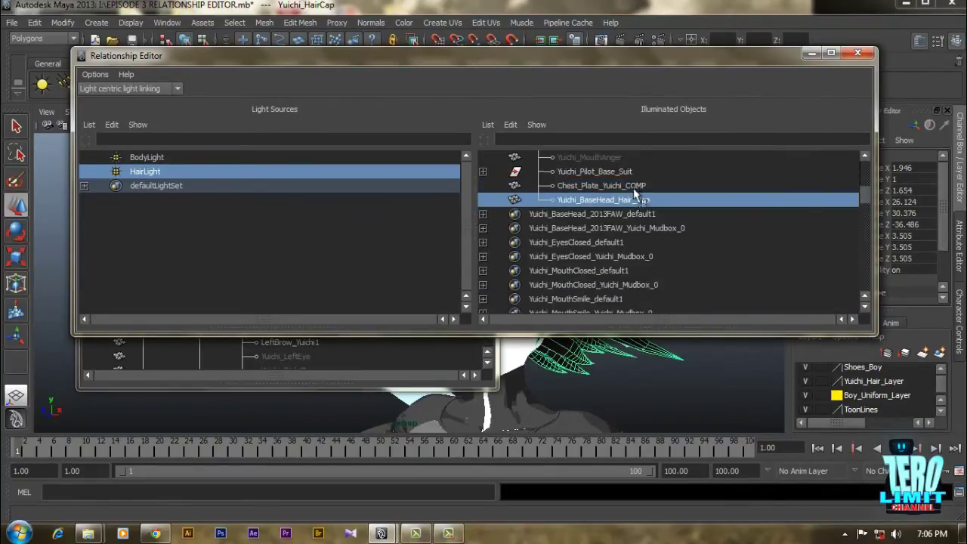
click(639, 199)
- Unlink Boy_Shoes_R, Boy_Shoes_L and the four groups MeshGroup through MeshGroup3 from HairLight
scroll(684, 213, up, 5)
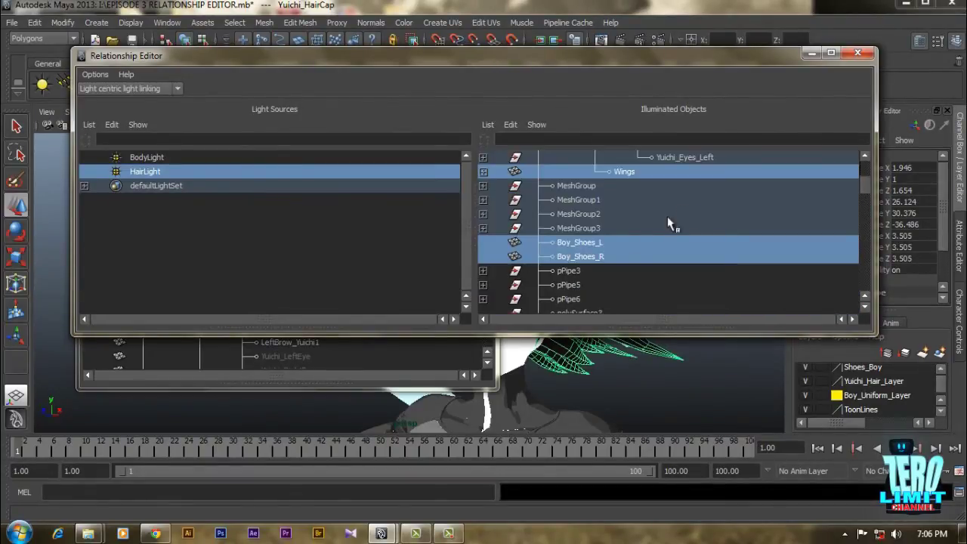
click(593, 256)
click(592, 242)
click(591, 229)
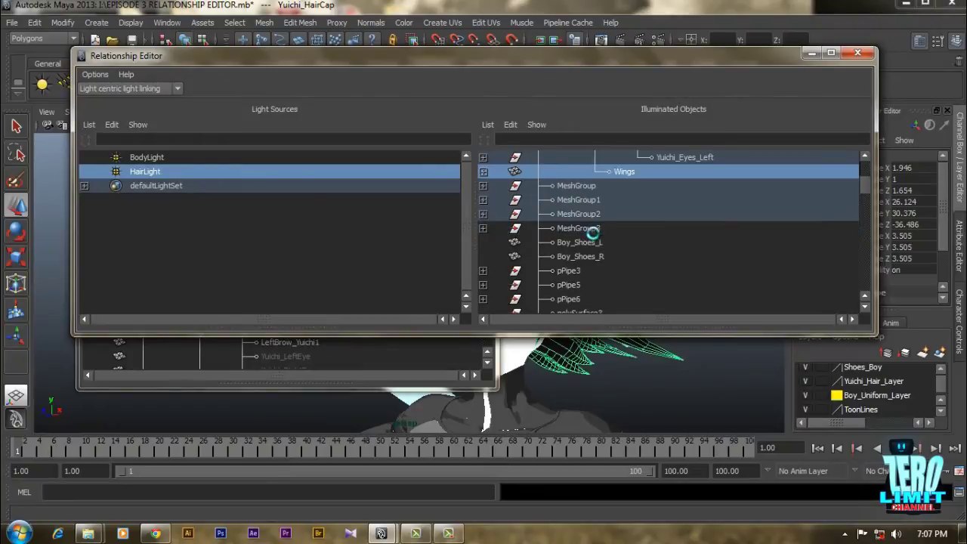
click(592, 214)
click(592, 200)
click(593, 186)
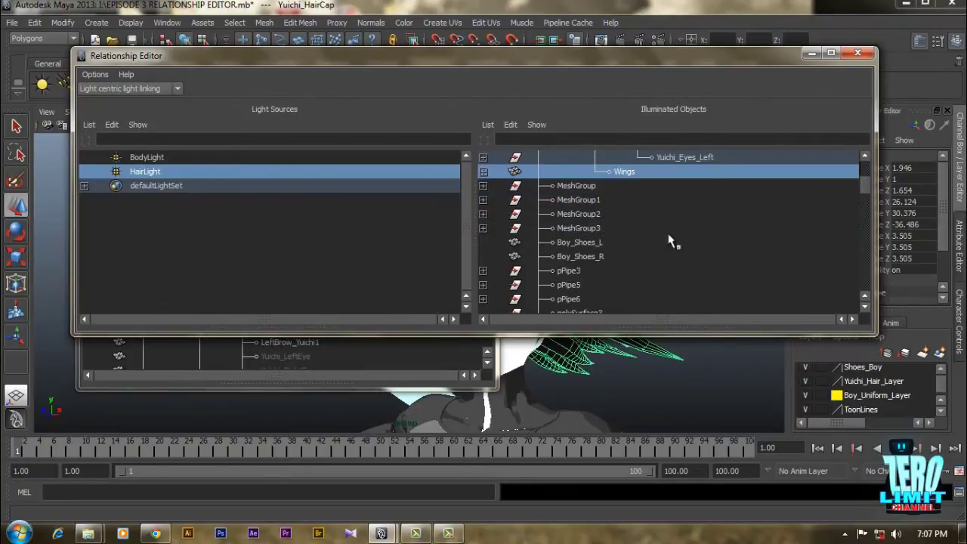
- Unlink Wings, tongue, LowerJaw_Mia, UpperJaw_Mia, Yuichi_LeftEye and Yuichi_RightEye from HairLight
scroll(672, 242, up, 5)
scroll(668, 266, down, 2)
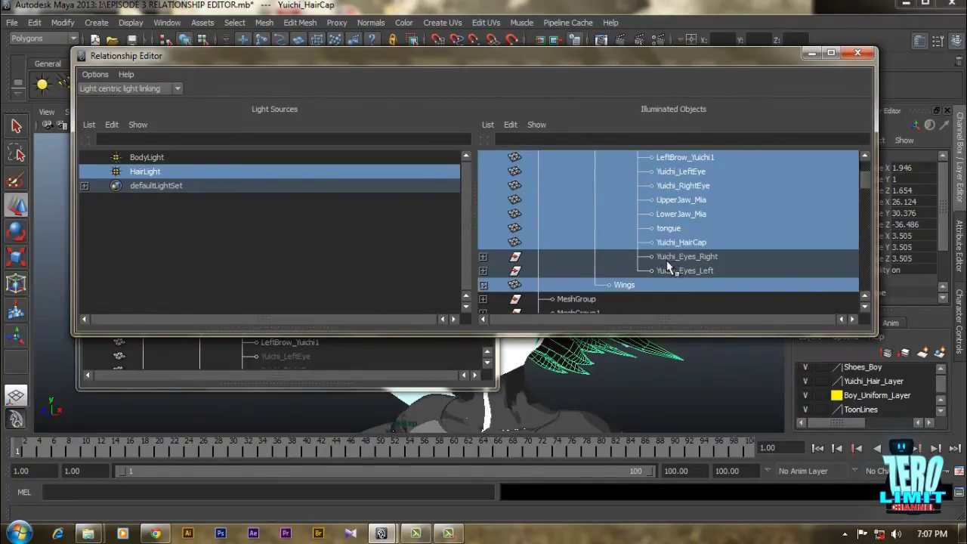
click(633, 284)
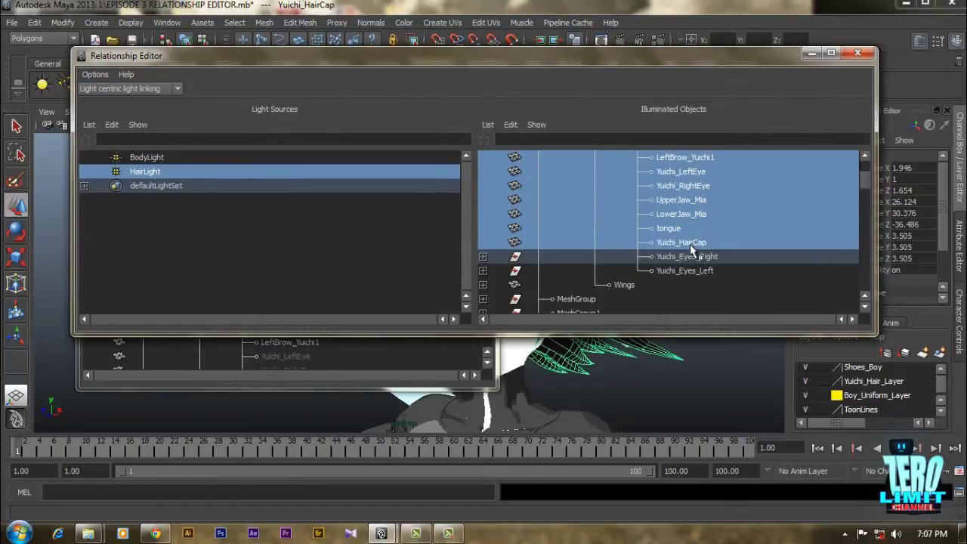
click(675, 228)
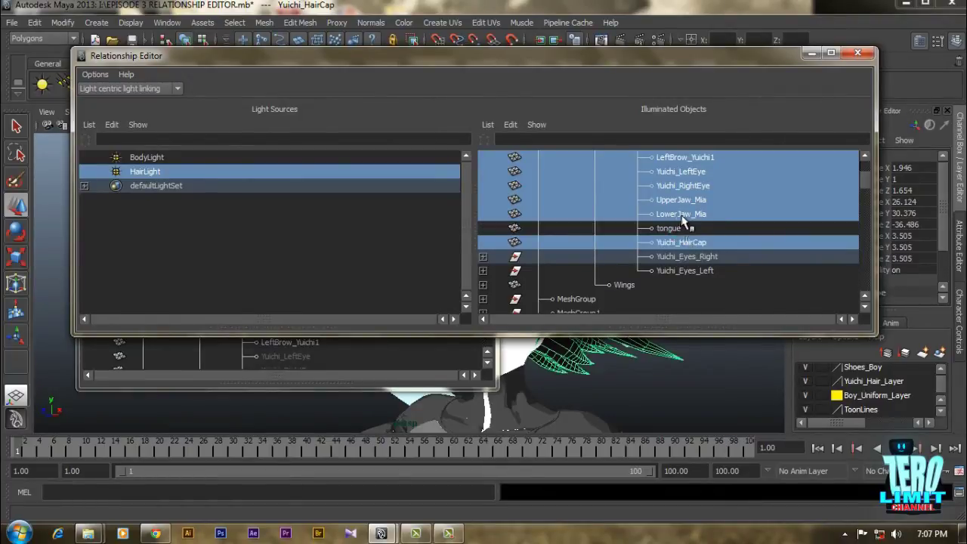
click(686, 213)
click(691, 200)
click(692, 200)
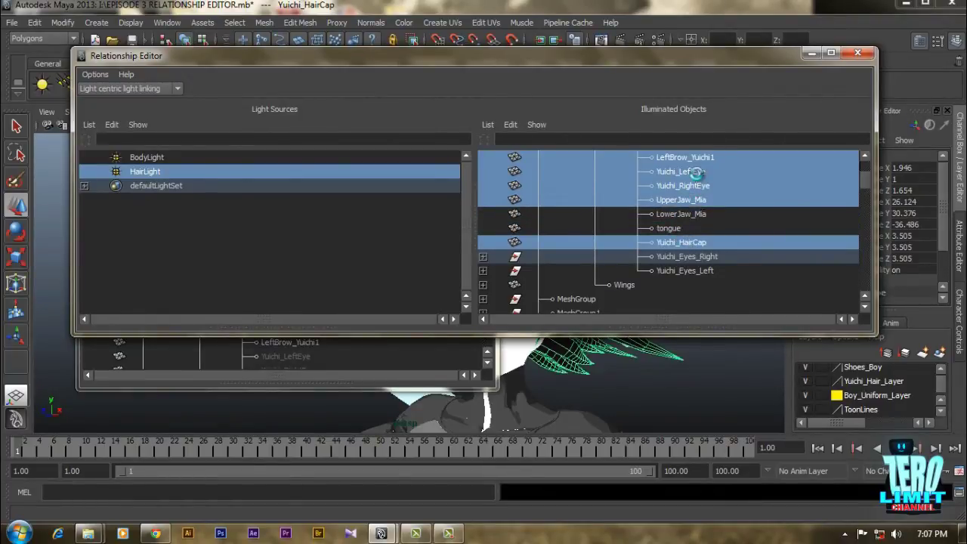
click(694, 172)
click(693, 186)
click(695, 201)
- Unlink Yuichi_ToothPic, LeftBrow_Yuichi, LeftBrow_Yuichi1 and Teeth_Yuichi under Character_Yuichi_Head from HairLight
scroll(755, 235, up, 3)
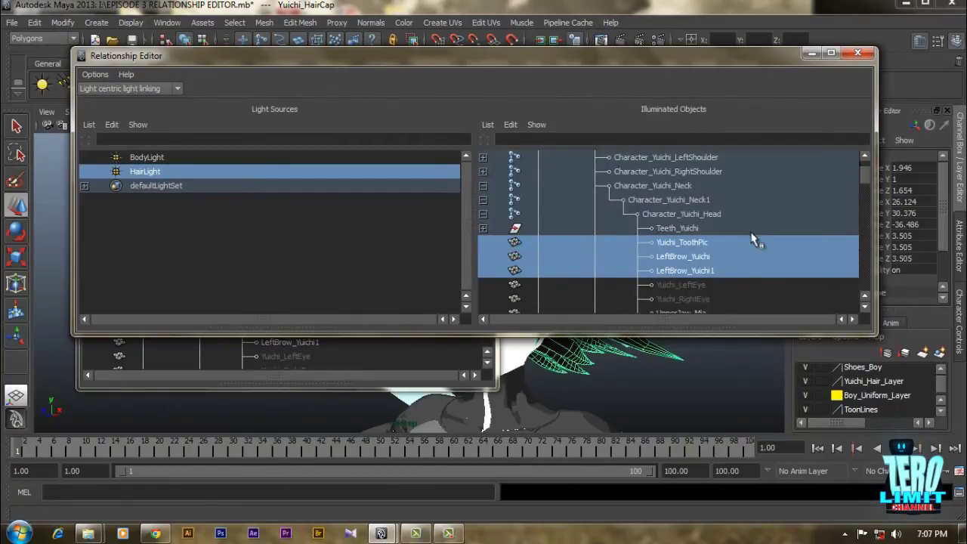
click(695, 242)
click(695, 256)
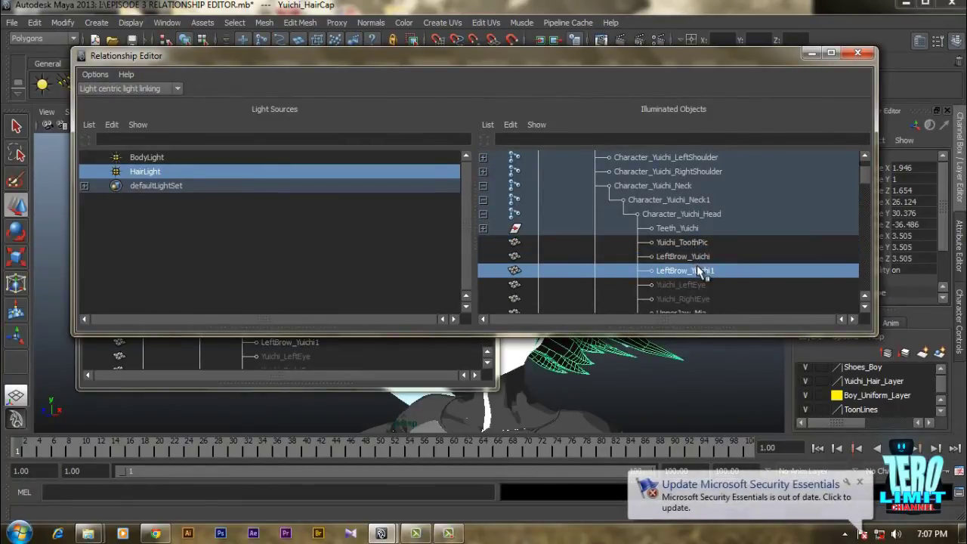
click(702, 271)
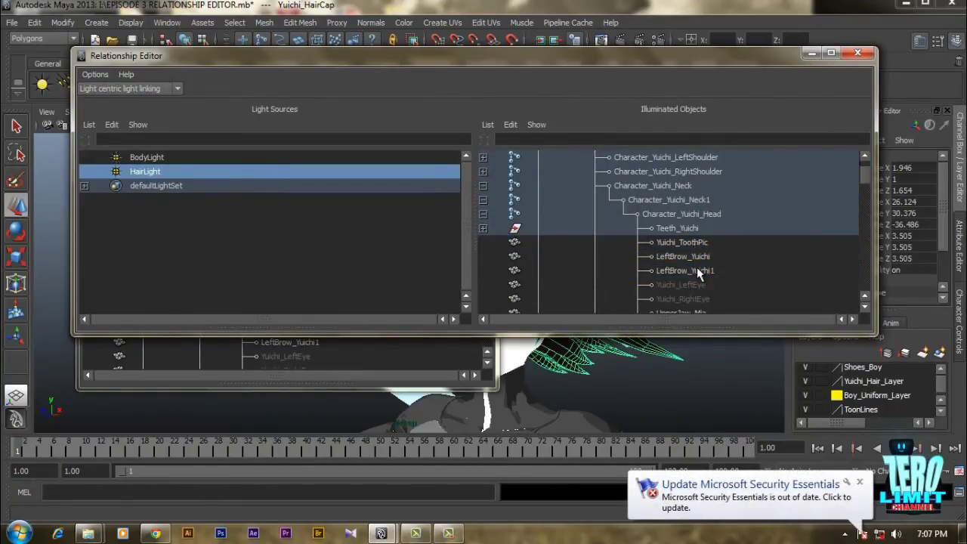
click(692, 228)
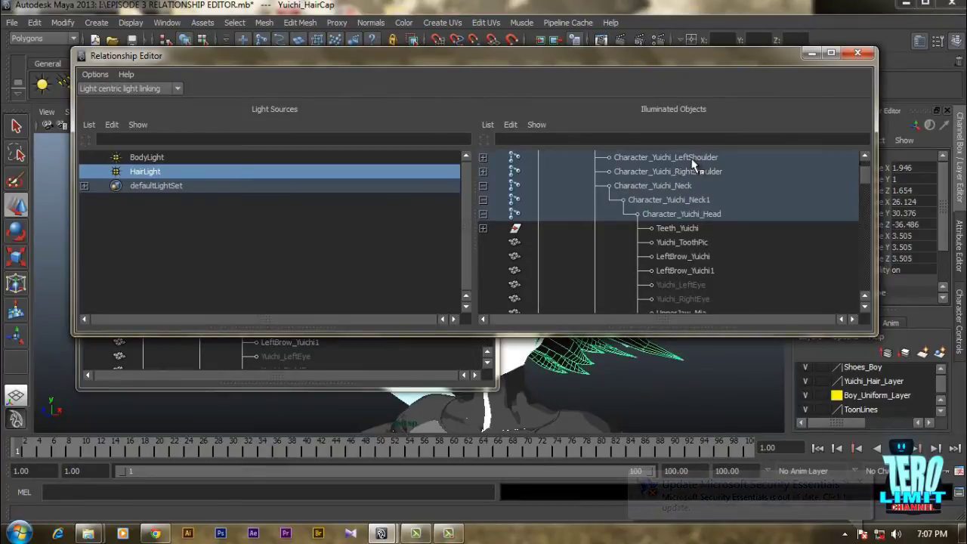
- Clear HairLight's links to the neck and shoulder branches and link Yuichi_HairCap back to HairLight
click(688, 187)
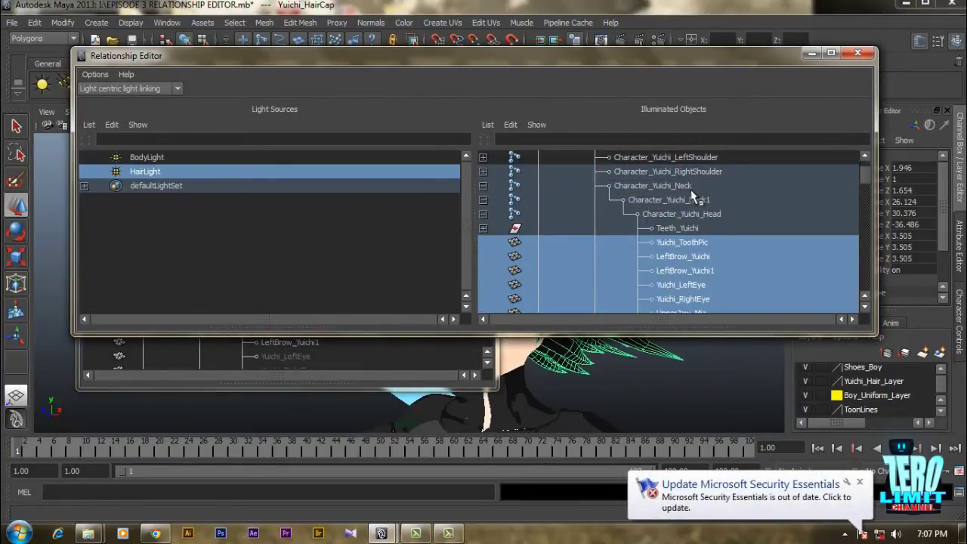
click(692, 191)
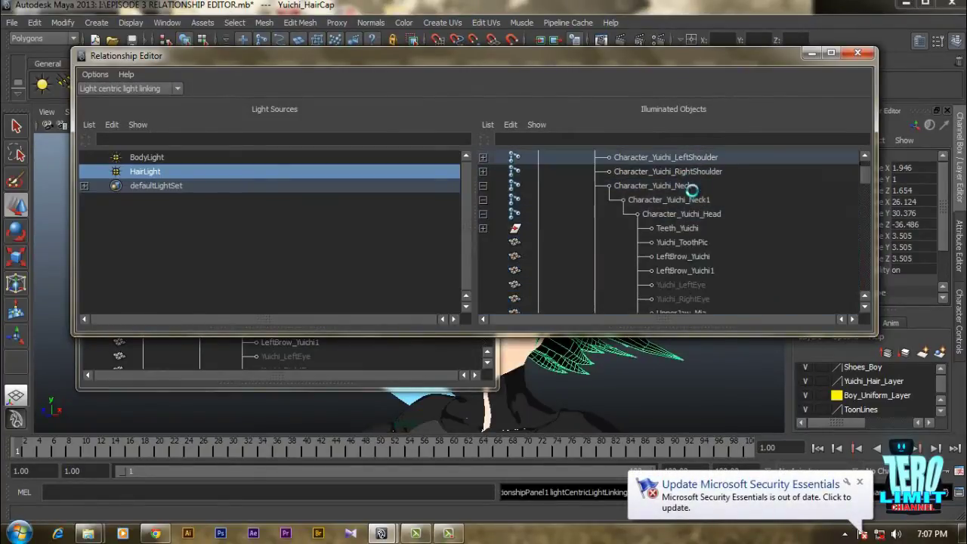
scroll(695, 190, up, 3)
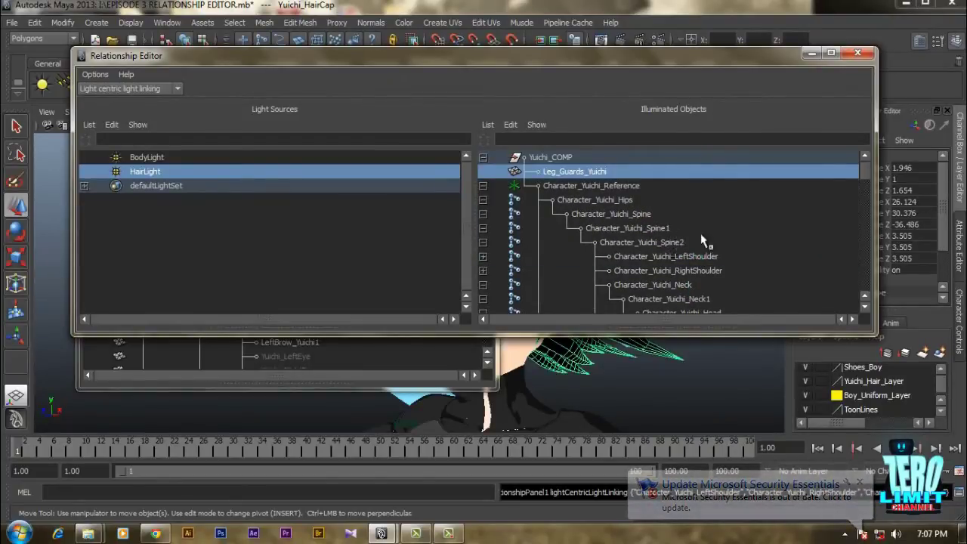
scroll(702, 238, down, 3)
scroll(702, 220, down, 3)
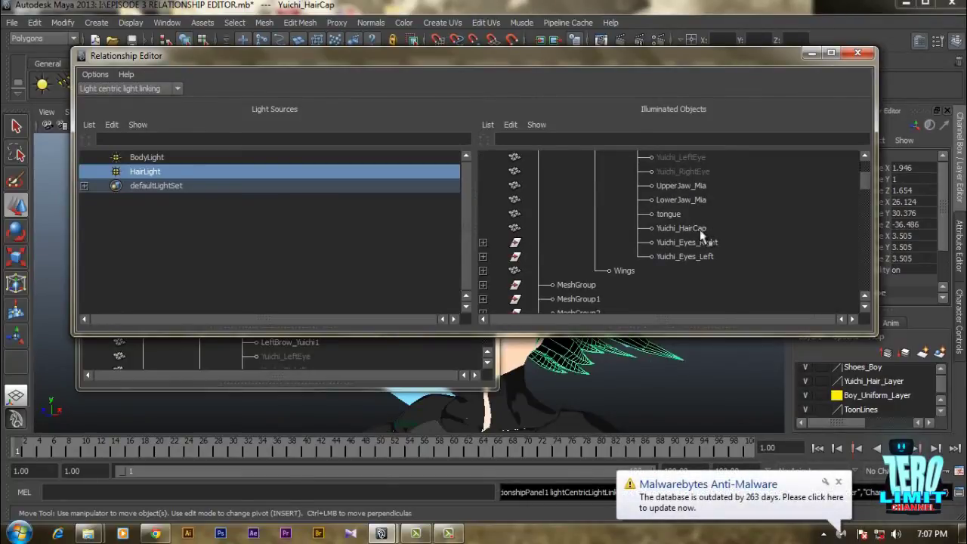
click(699, 230)
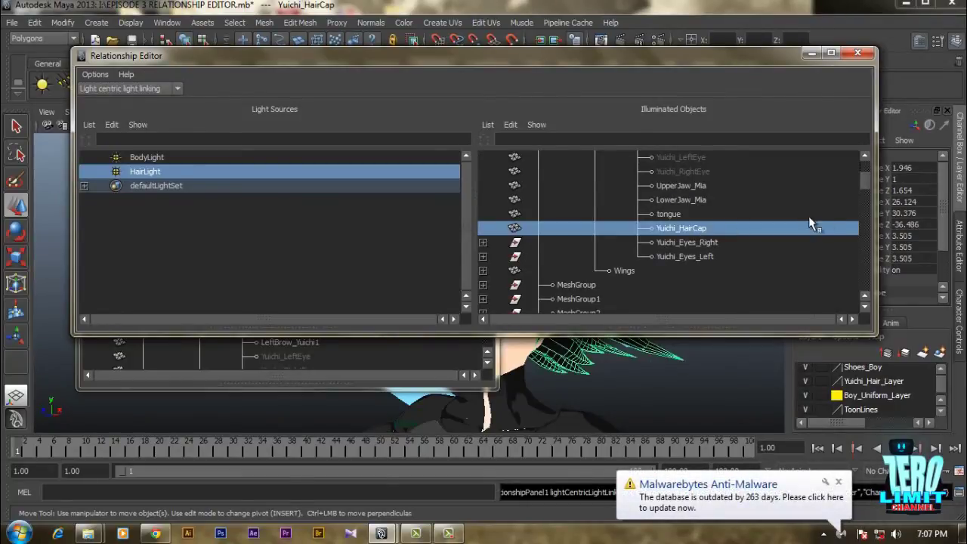
- Compare the objects linked to BodyLight and HairLight and minimize the Relationship Editor and the Outliner
click(189, 152)
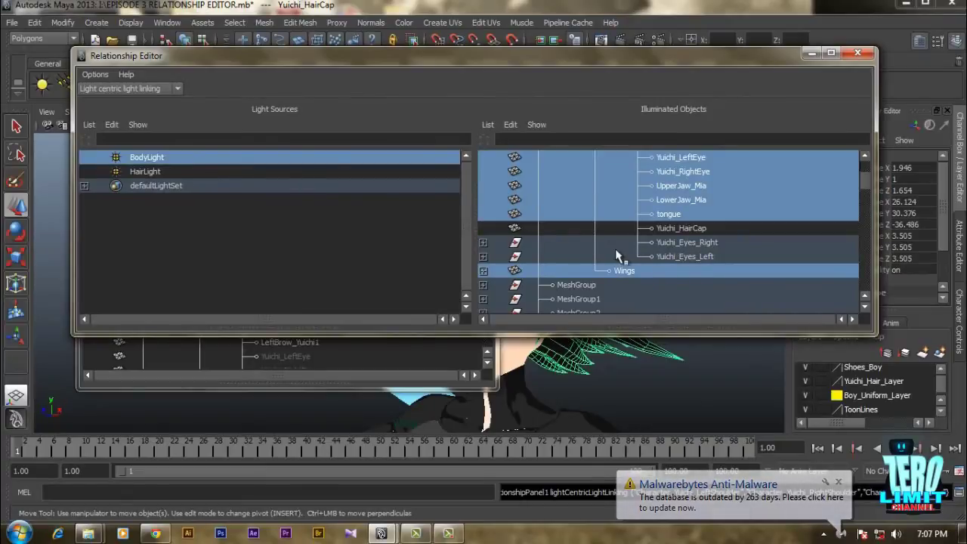
click(159, 173)
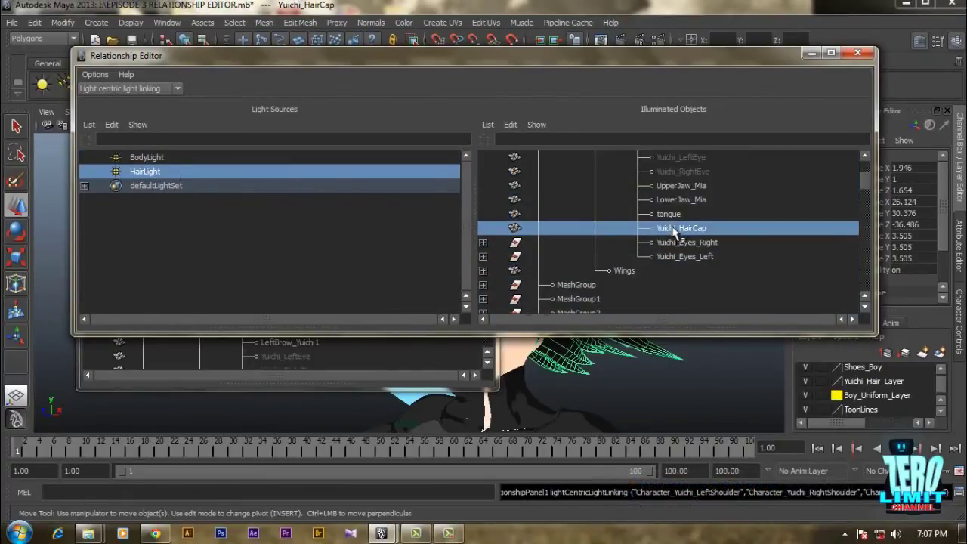
click(805, 54)
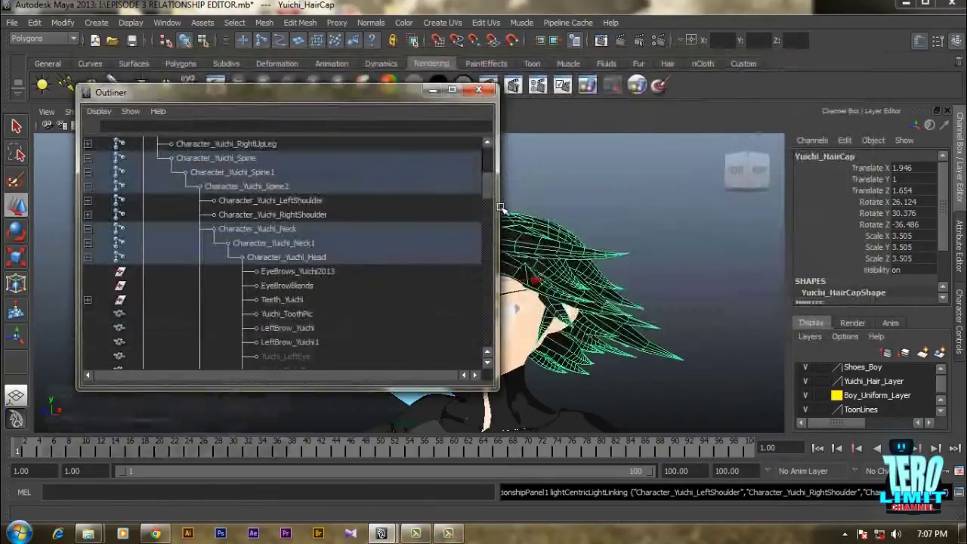
click(433, 90)
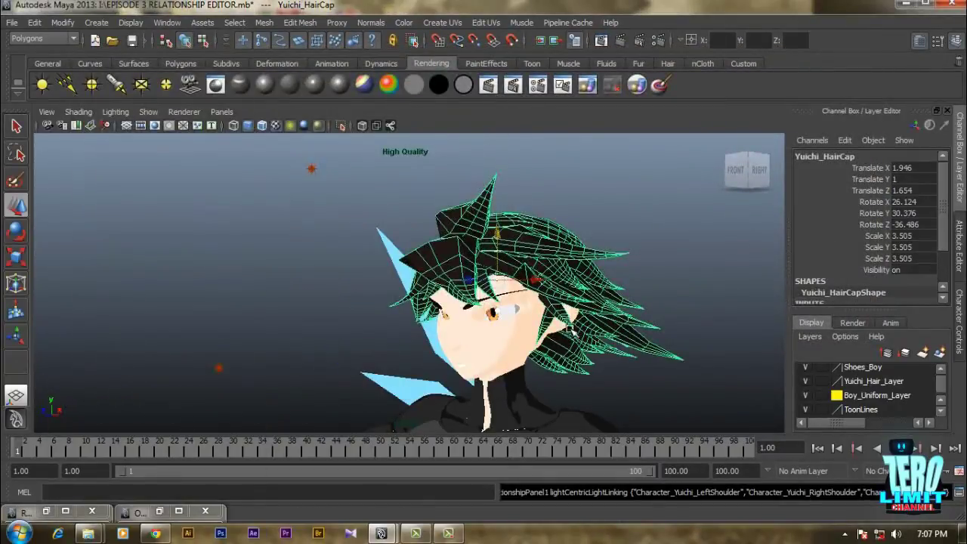
- Deselect the hair and examine the shading of the character's hair, face and body from several angles
alt+drag(597, 340, 645, 293)
click(644, 293)
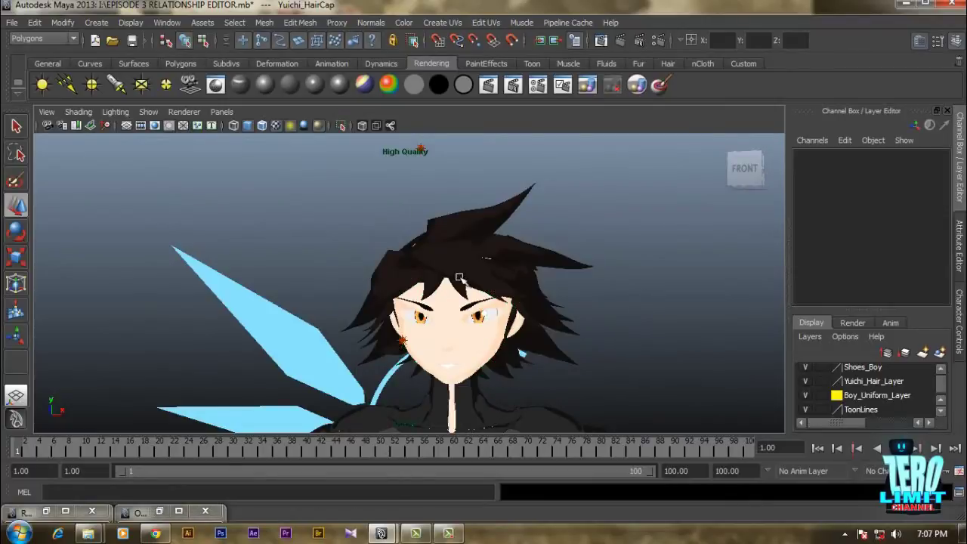
alt+drag(559, 227, 517, 239)
mouse_move(563, 345)
alt+mouse_down()
mouse_move(655, 341)
mouse_move(522, 331)
mouse_move(356, 339)
mouse_move(572, 337)
mouse_move(559, 332)
mouse_move(549, 355)
alt+mouse_up()
alt+drag(300, 278, 501, 241)
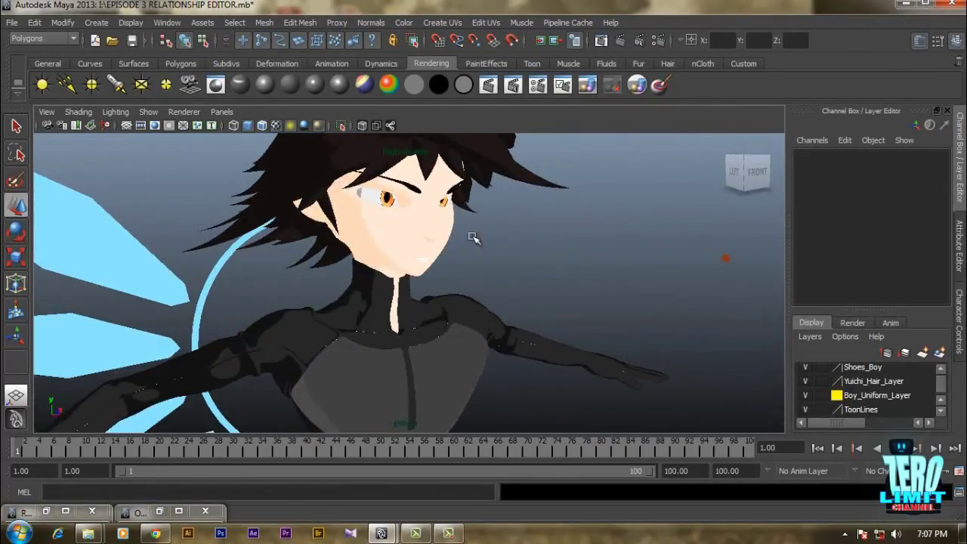
alt+drag(423, 243, 502, 309)
- Close the minimized Outliner and Relationship Editor and open the Render View
click(205, 511)
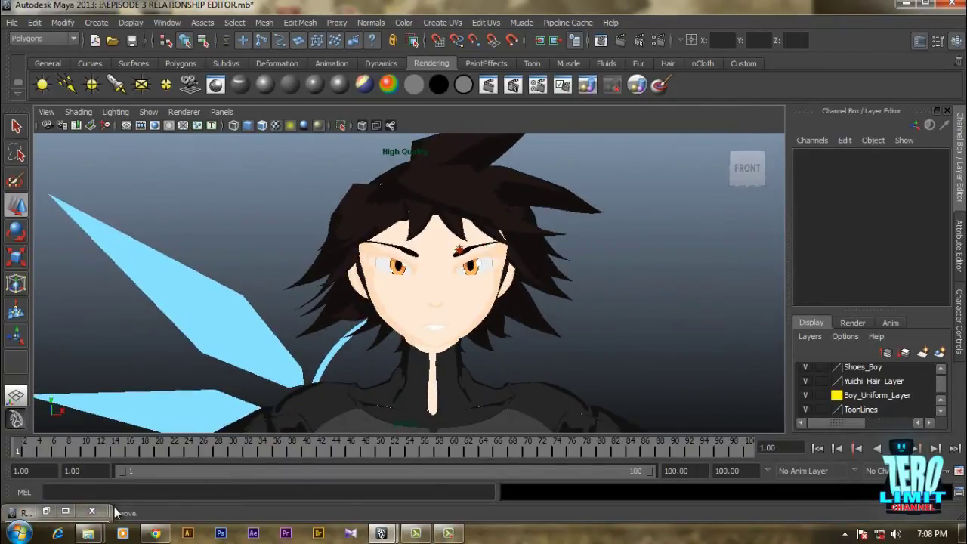
click(90, 512)
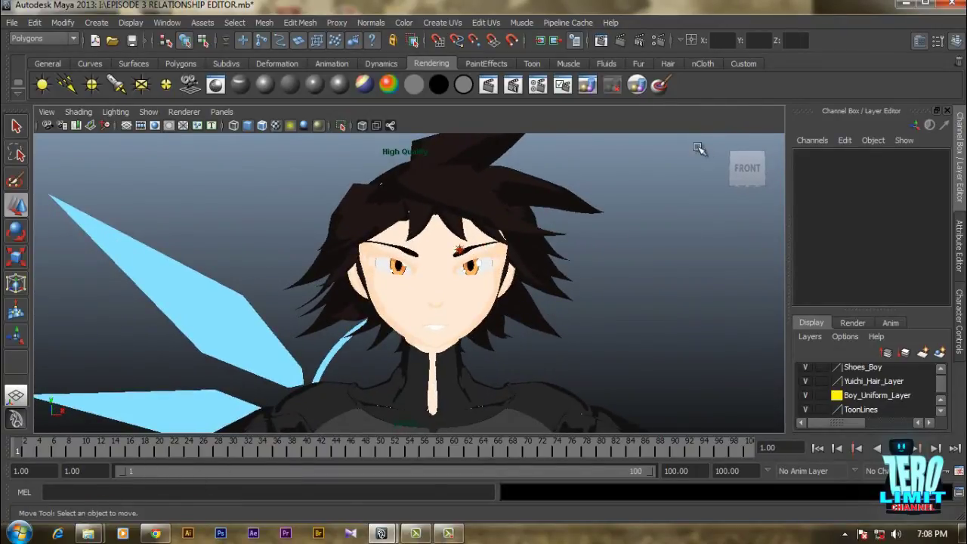
click(602, 40)
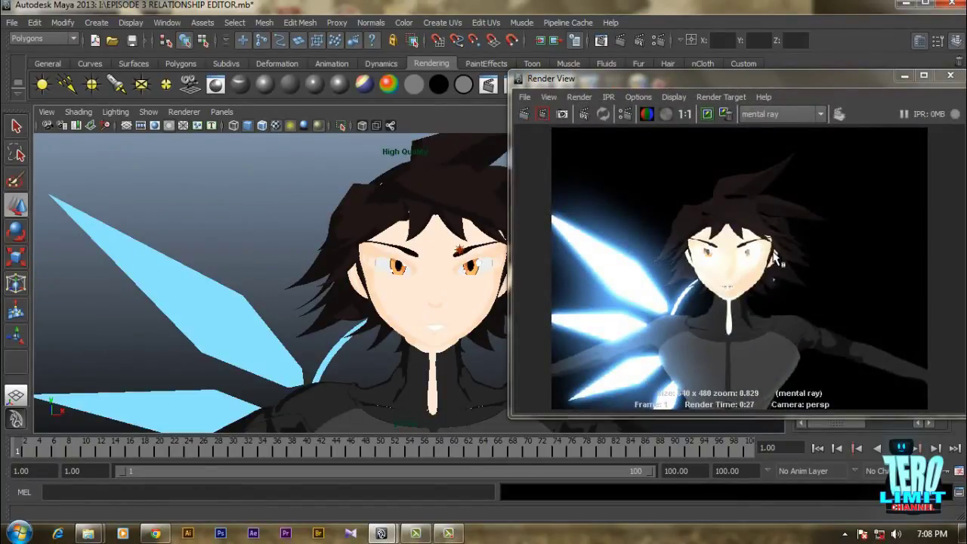
- Keep the current image in the Render View and render the frame again with mental ray
click(684, 114)
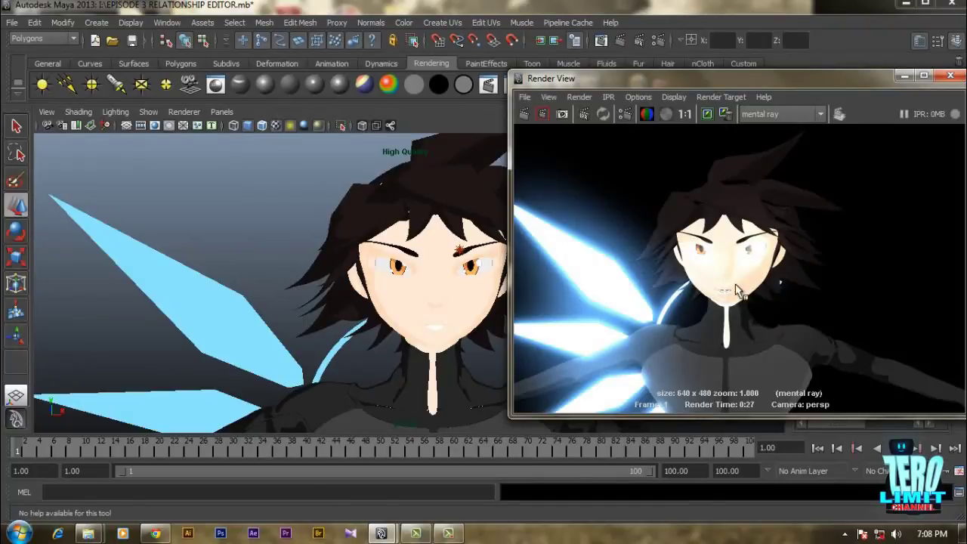
click(708, 115)
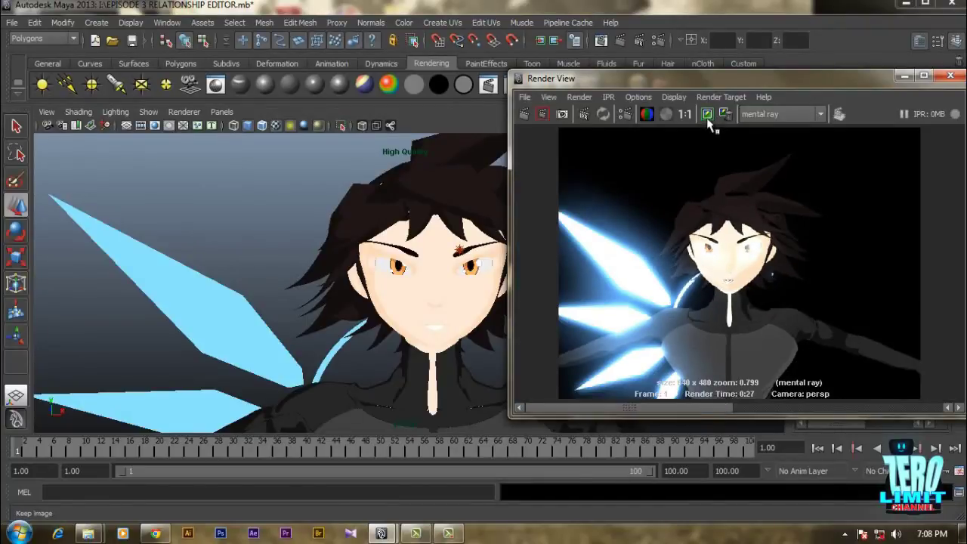
click(522, 114)
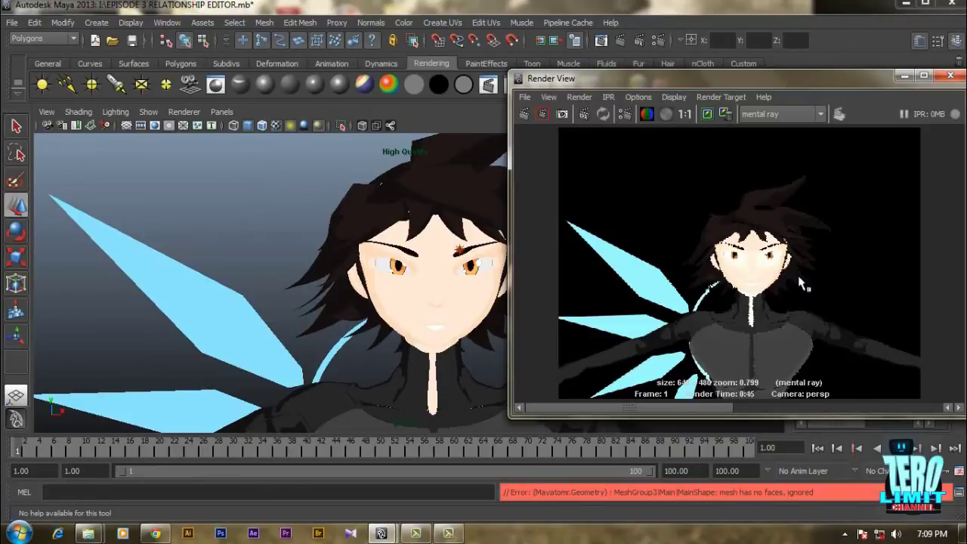
- Turn off Final Gathering in the mental ray indirect lighting settings and collapse its section
click(626, 114)
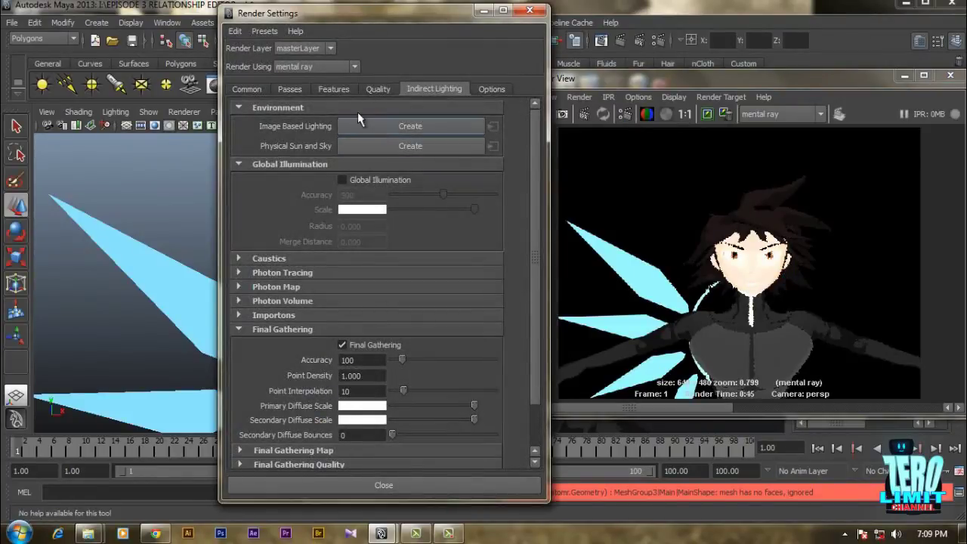
click(343, 345)
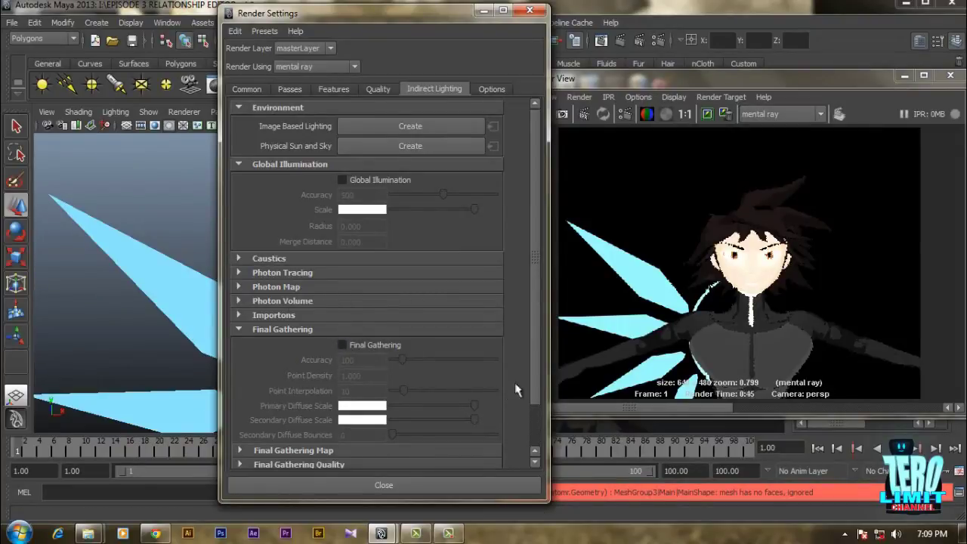
scroll(528, 386, down, 1)
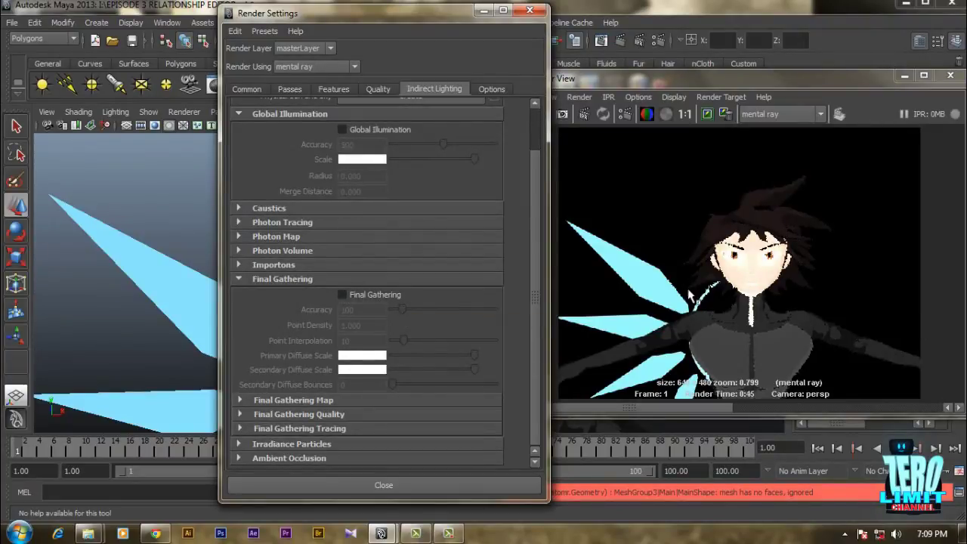
scroll(411, 279, up, 1)
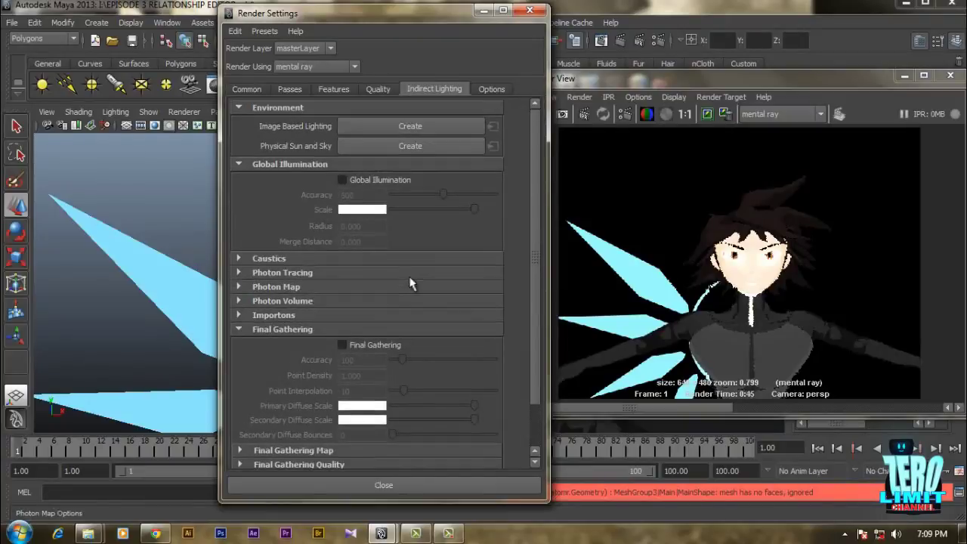
click(393, 330)
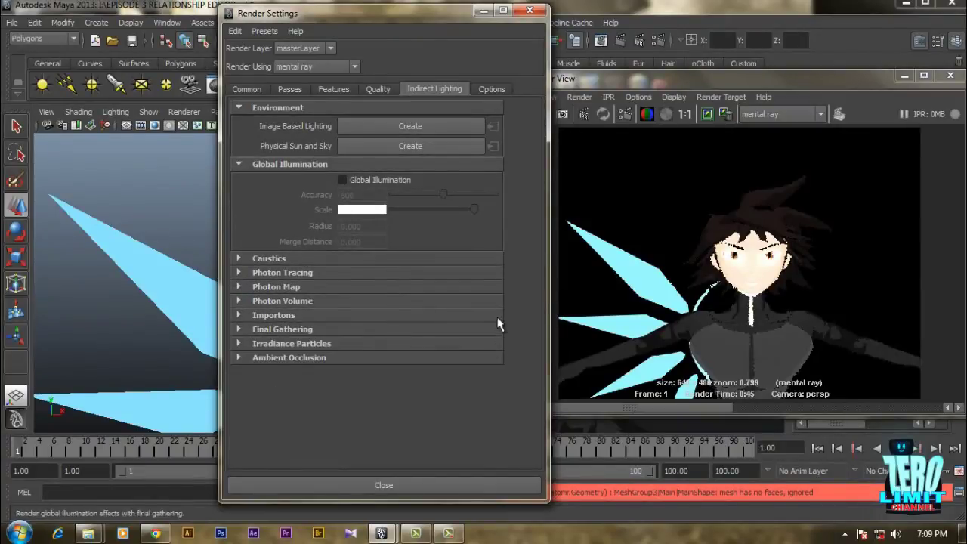
- Set the raytrace Max Sample Level to 1 and re-render the frame, viewing the image at actual size
click(376, 89)
drag(467, 195, 437, 196)
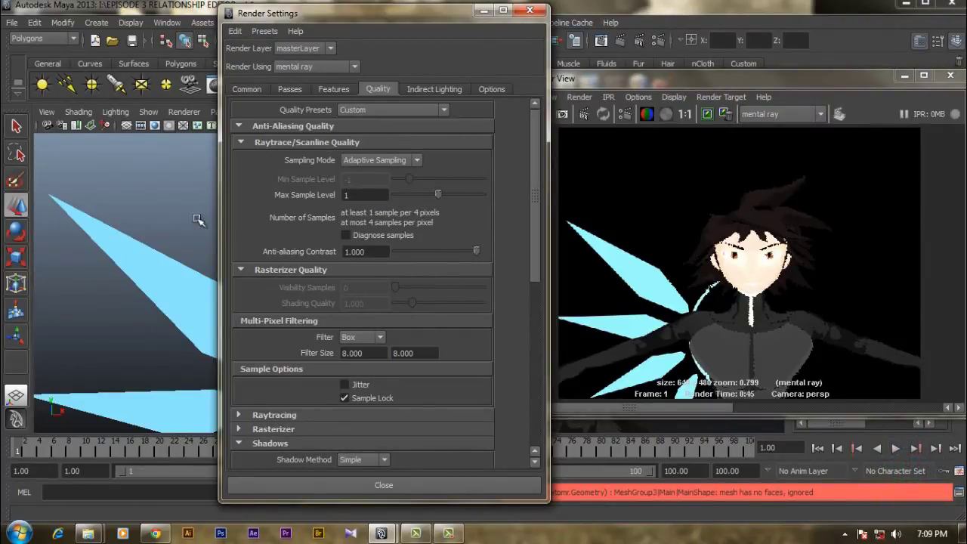
click(355, 125)
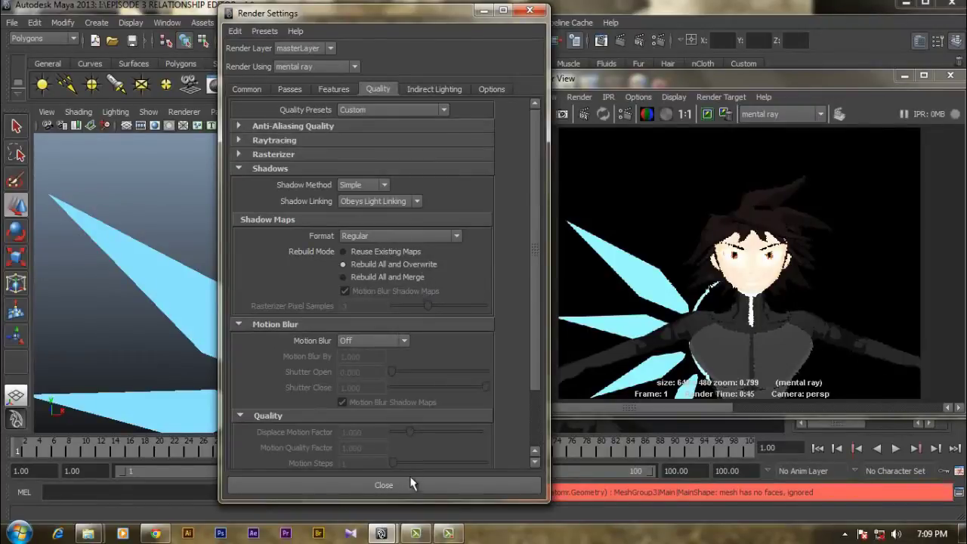
click(384, 485)
click(524, 115)
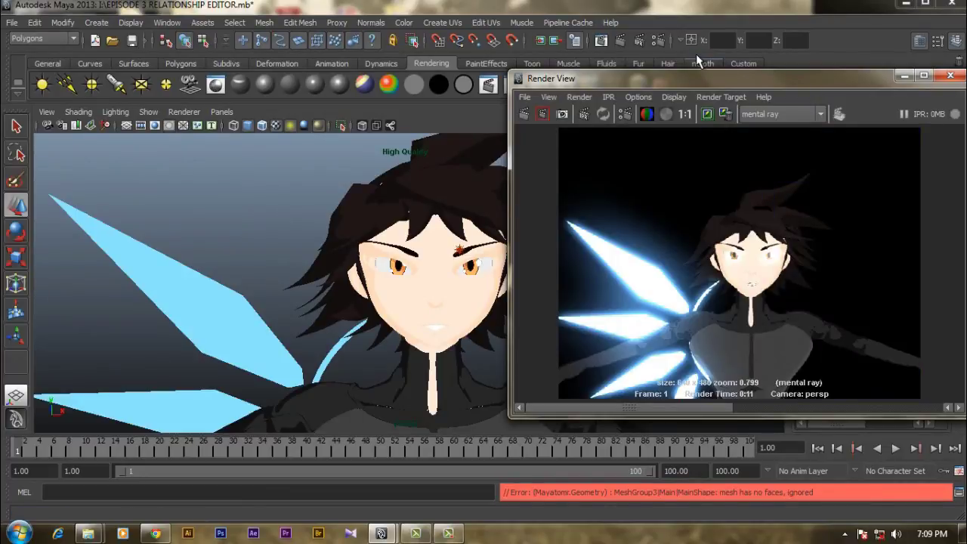
click(684, 114)
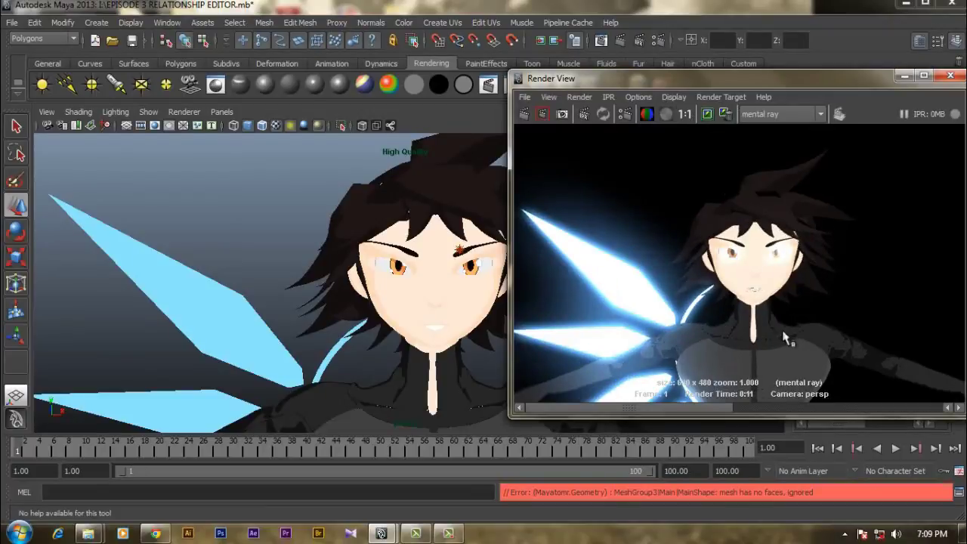
- Show the resolution gate in the viewport and frame the character's face in a three-quarter close-up
click(155, 126)
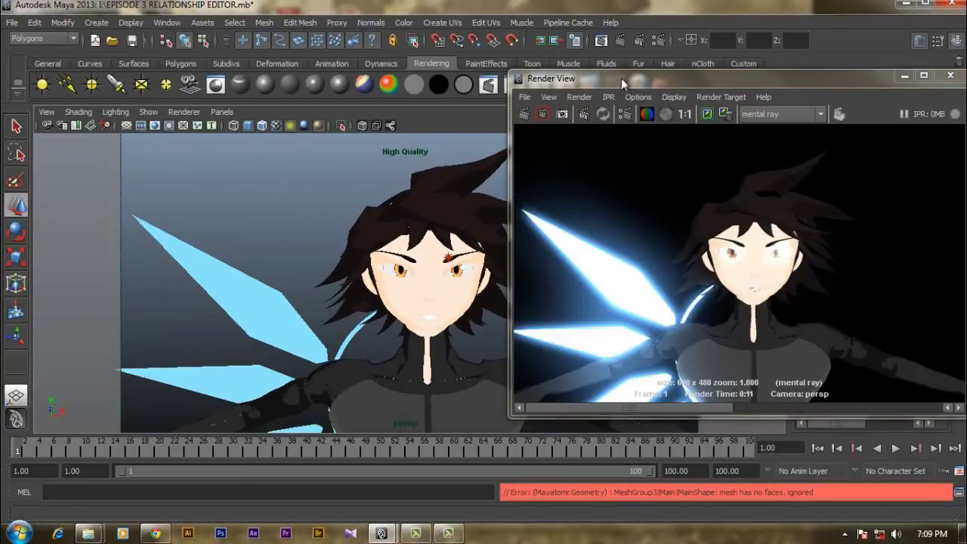
drag(621, 78, 682, 59)
scroll(450, 270, up, 3)
alt+drag(449, 270, 423, 302)
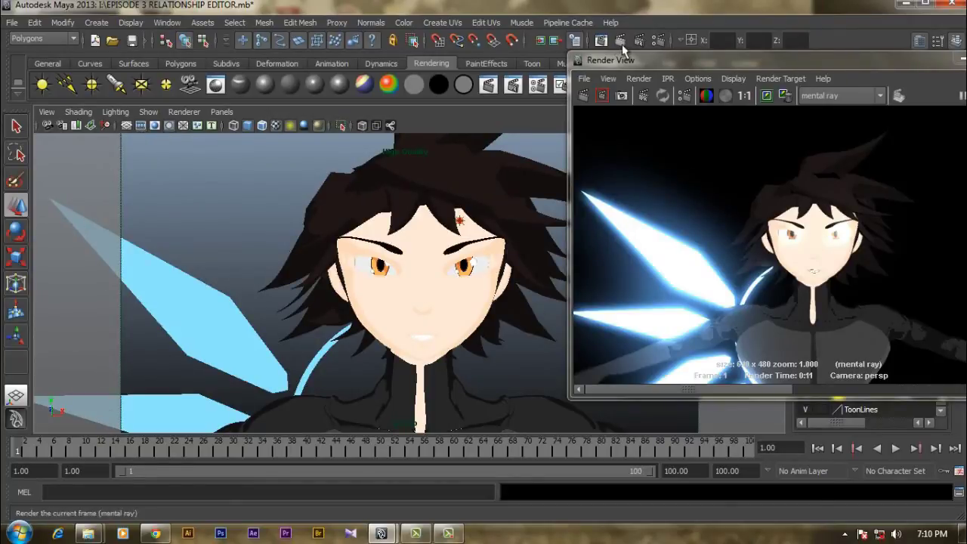
drag(626, 59, 658, 59)
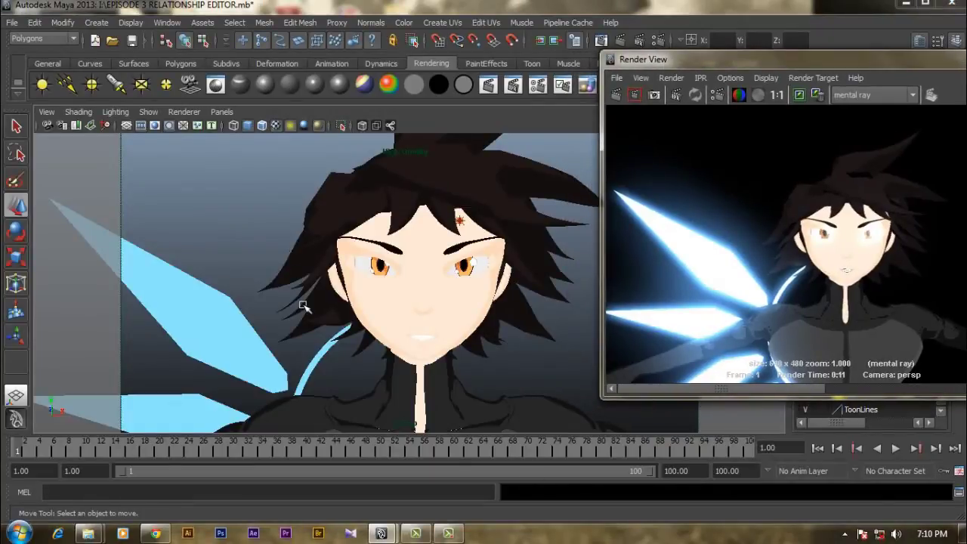
alt+drag(320, 274, 434, 340)
alt+right_drag(435, 341, 442, 340)
alt+drag(442, 340, 414, 333)
drag(825, 61, 729, 66)
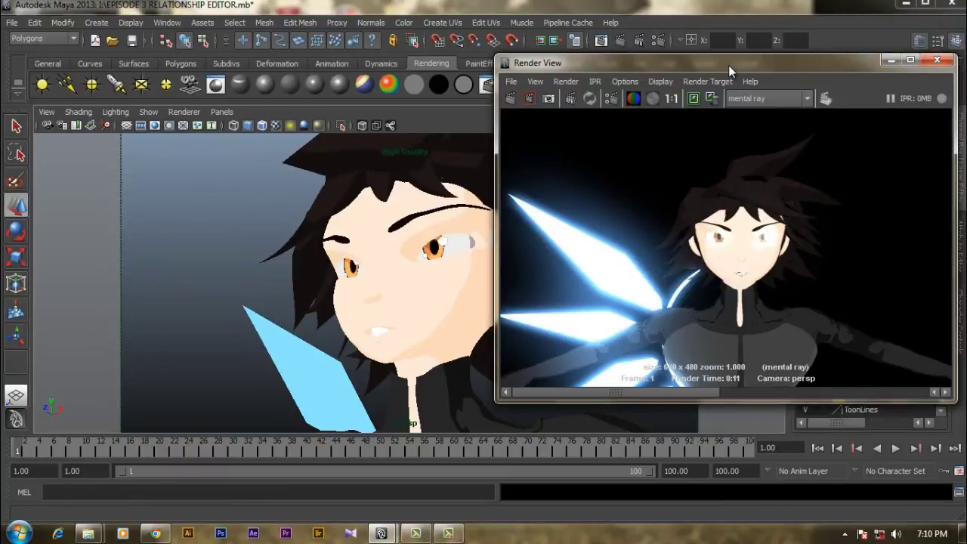
- Select the left eye membrane and expand the Special Effects settings of its NewEye_Comp_EyeGloss material
click(439, 246)
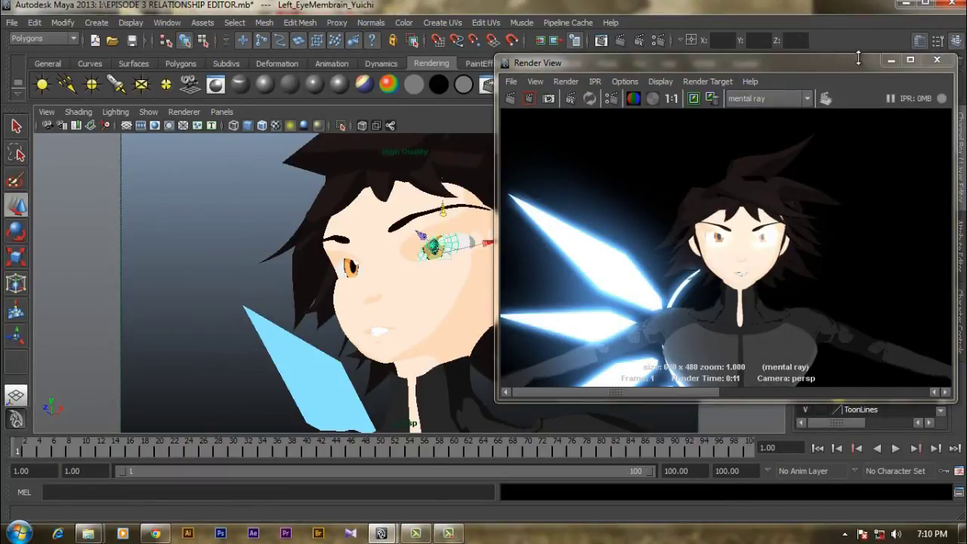
click(891, 60)
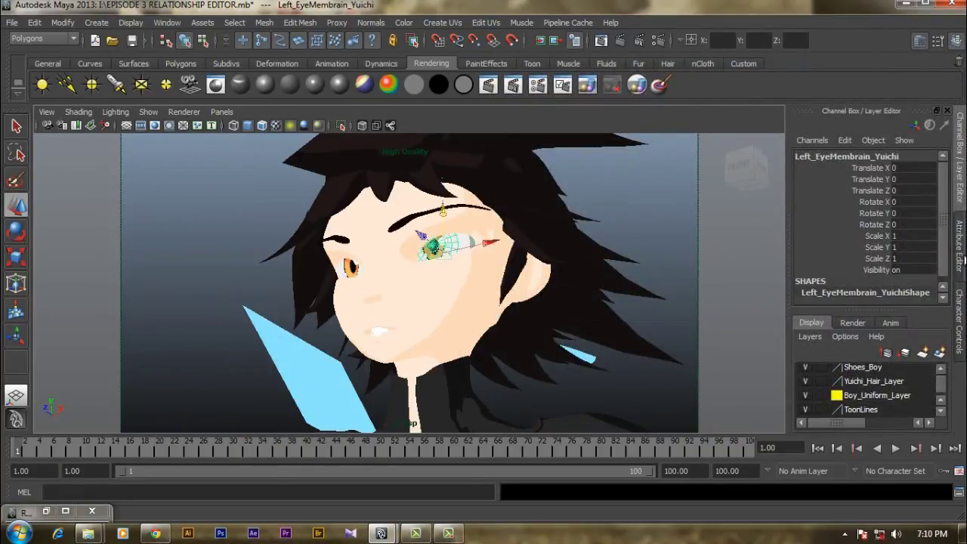
click(959, 257)
click(943, 154)
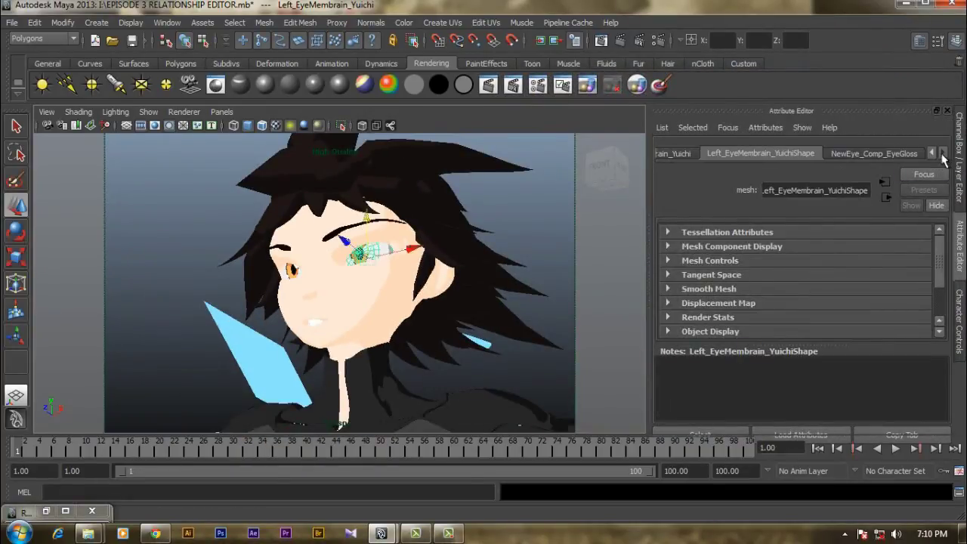
click(888, 154)
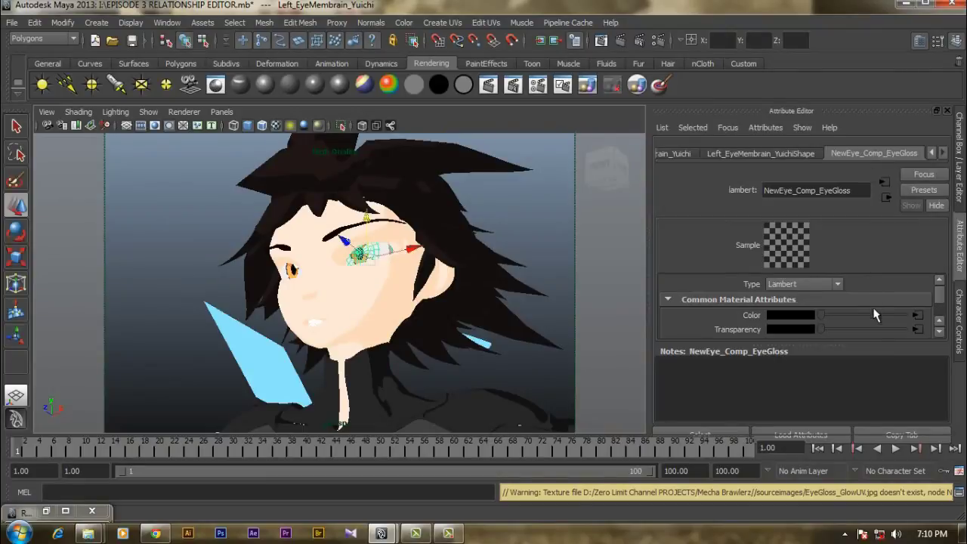
scroll(875, 314, down, 10)
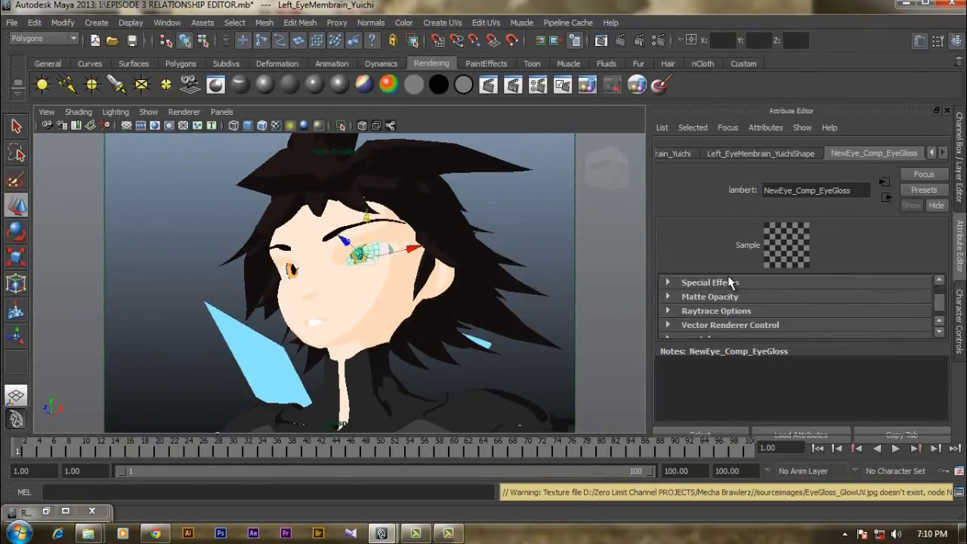
click(710, 282)
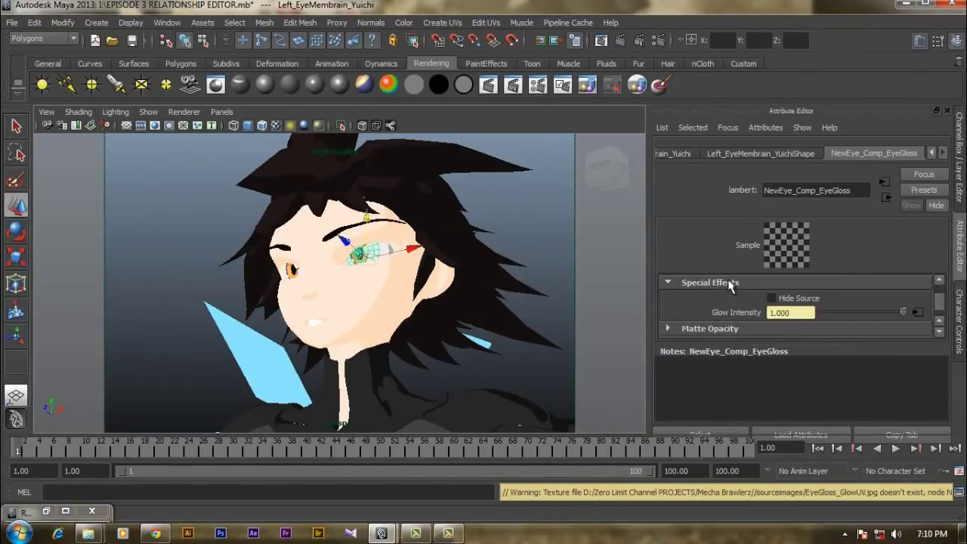
- Darken the Default Color and Color Gain of the file texture connected to the eye material's Glow Intensity
click(916, 313)
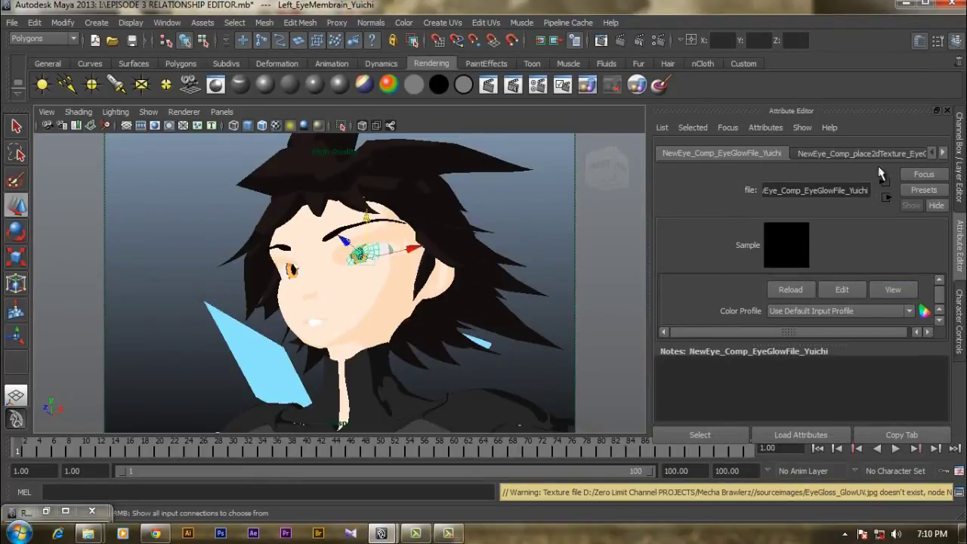
click(886, 198)
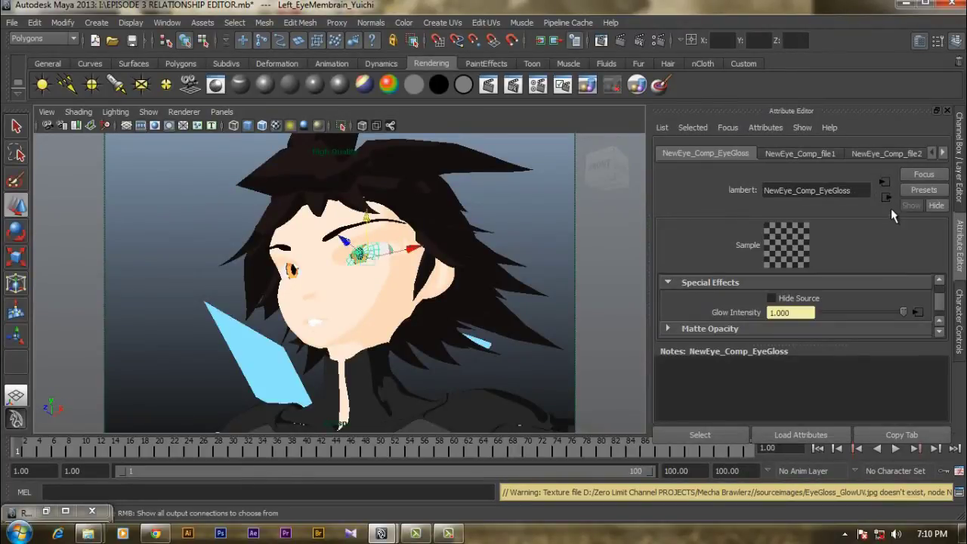
click(917, 313)
scroll(892, 299, down, 5)
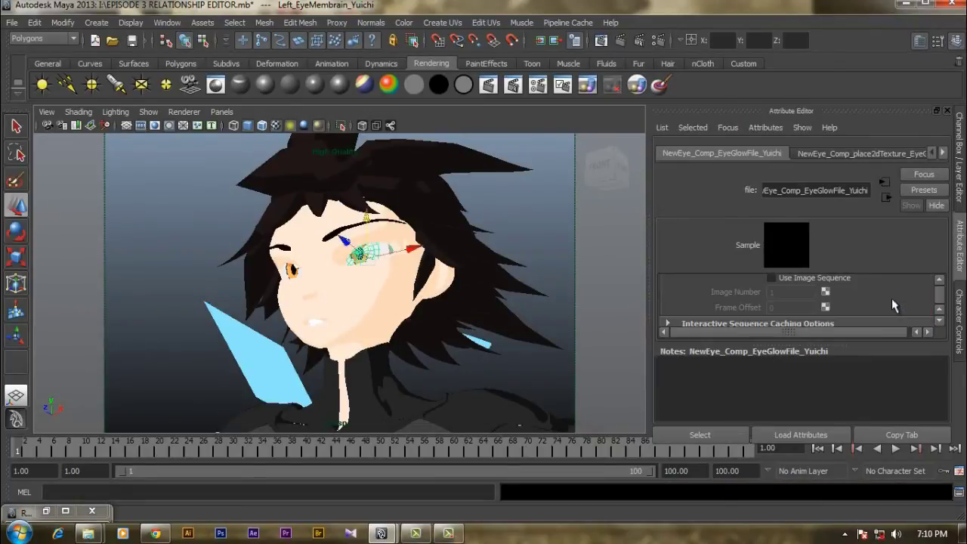
click(818, 311)
scroll(862, 292, down, 2)
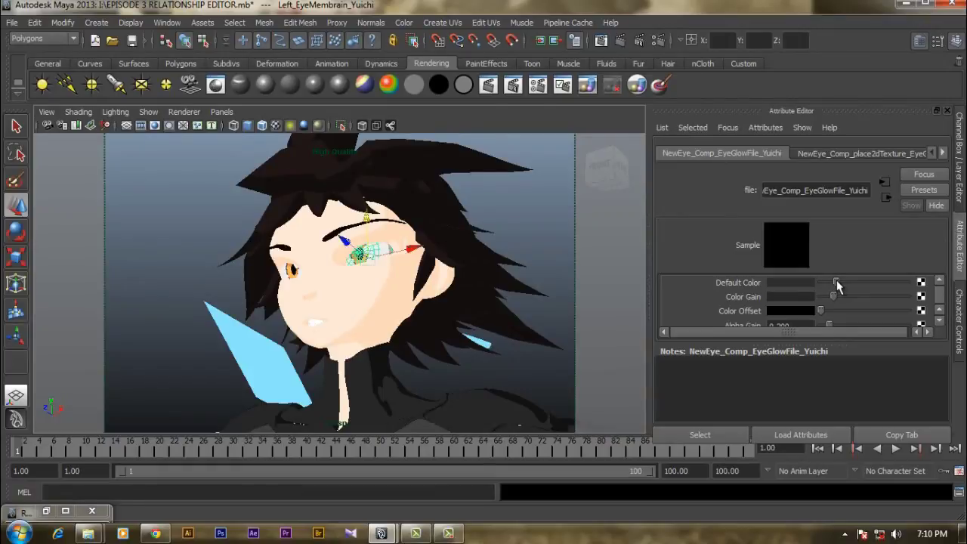
scroll(838, 285, down, 1)
scroll(845, 287, up, 1)
drag(836, 288, 830, 297)
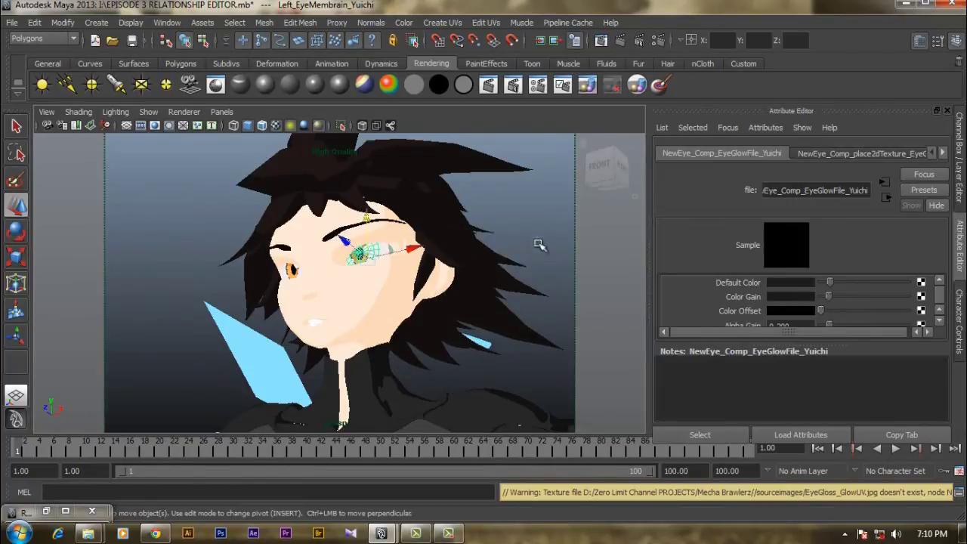
- Select the blue wing and set the Glow Intensity of its LevelOne_NOSIS_Wings material to 0.025
click(526, 273)
alt+drag(447, 276, 225, 312)
click(225, 311)
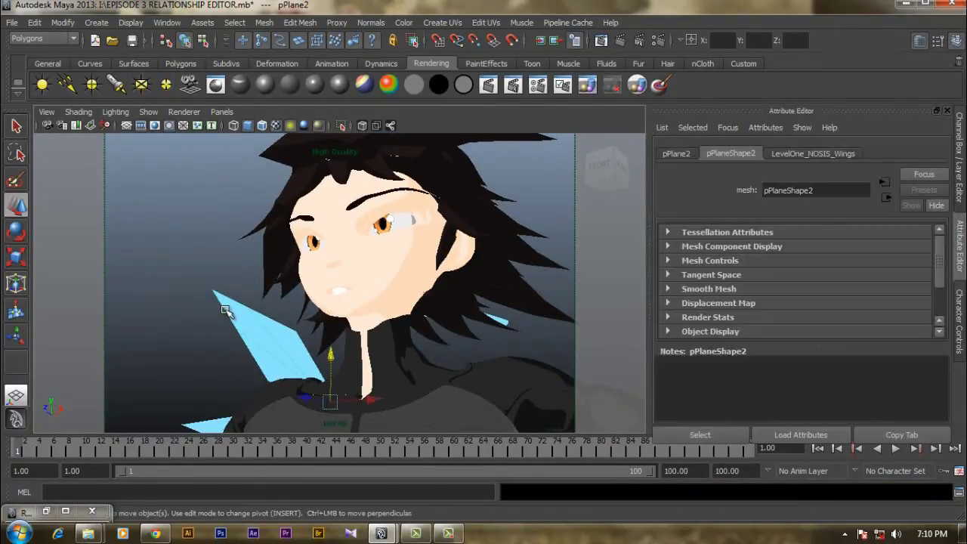
click(828, 155)
scroll(844, 283, down, 5)
scroll(844, 284, down, 5)
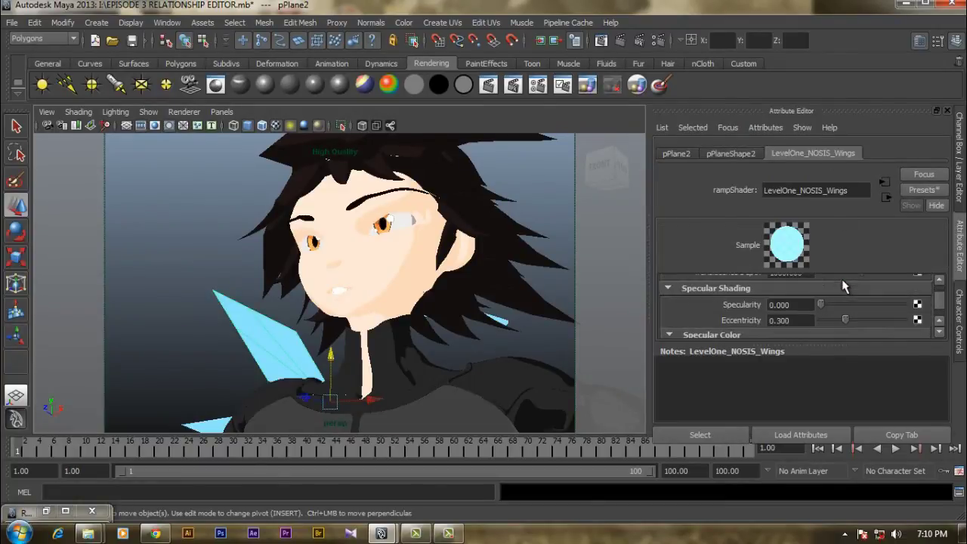
scroll(782, 293, down, 8)
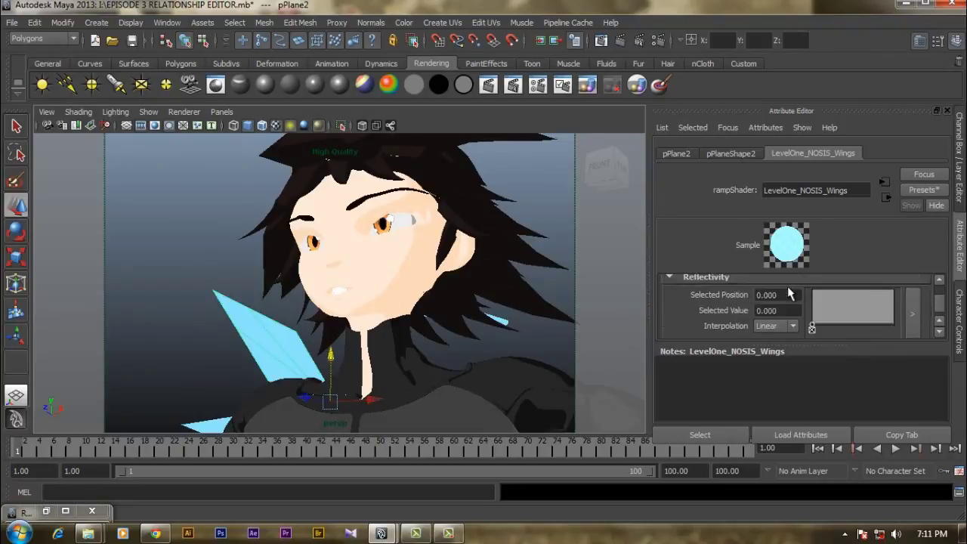
scroll(791, 293, down, 3)
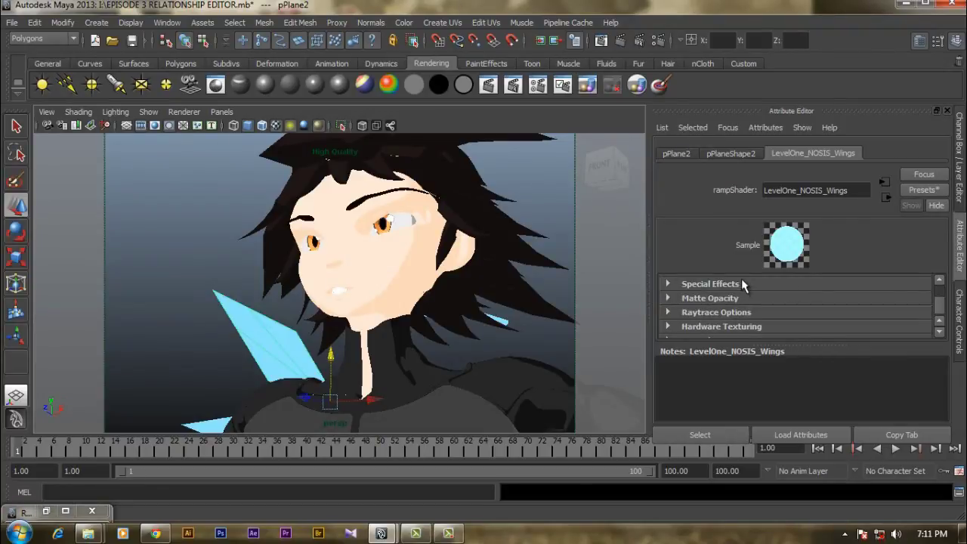
click(741, 280)
click(787, 313)
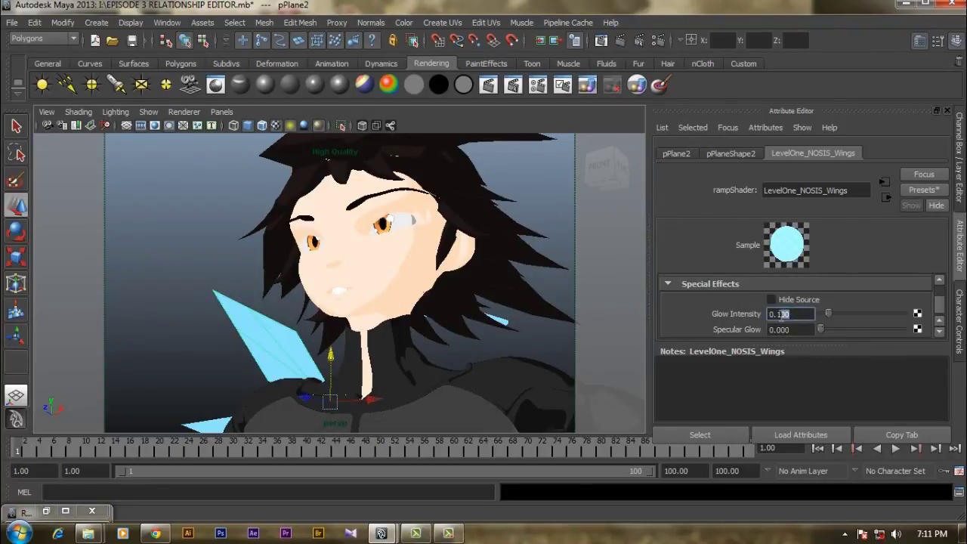
text(0)
- Render the close-up in the Render View to check the eye and wing glow, and minimize the window
click(601, 41)
click(529, 98)
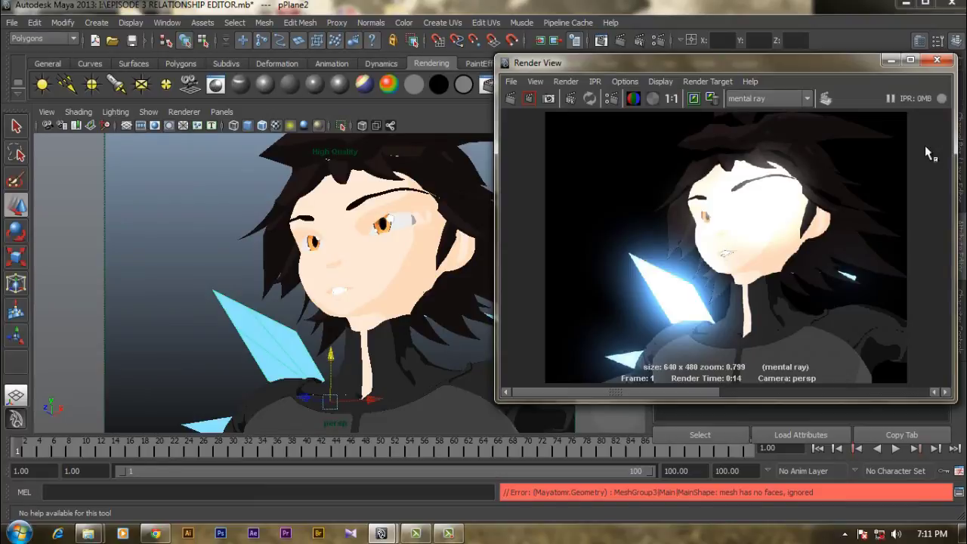
click(892, 59)
- Lower the Glow Intensity of the LevelOne_NOSIS_Wings material again
key(Return)
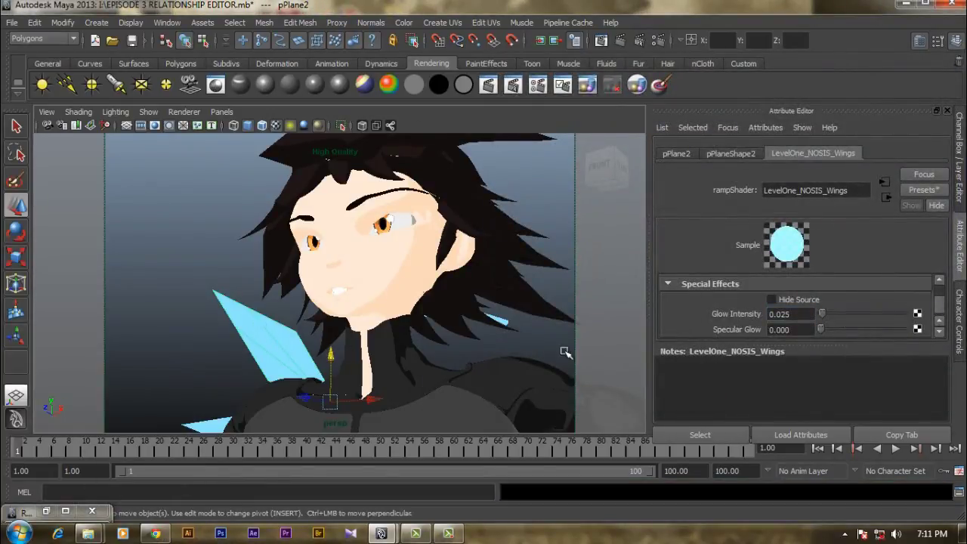
text(0)
key(Return)
- Break the texture connection on the Glow Intensity of the eye membrane's NewEye_Comp_EyeGloss material, then deselect the membrane
click(404, 223)
click(875, 155)
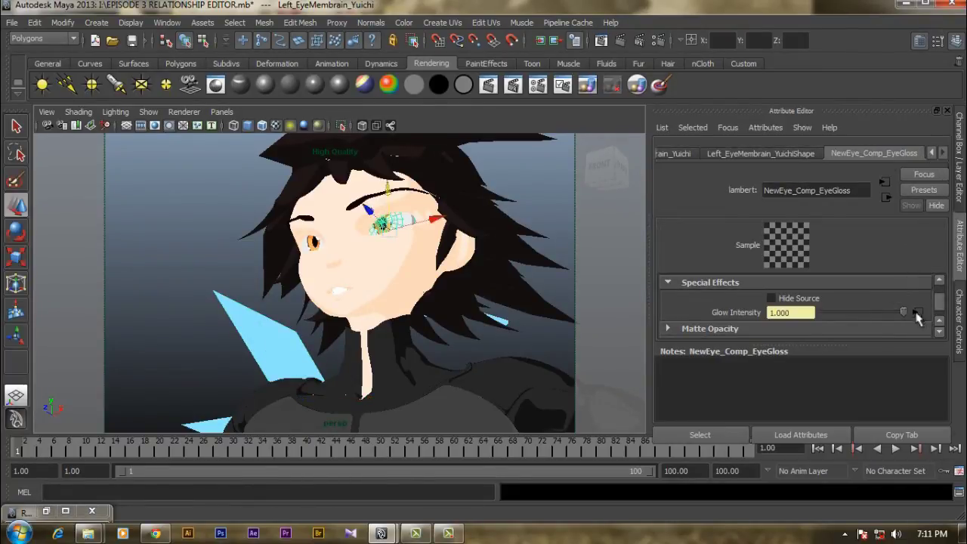
right_click(748, 313)
click(771, 342)
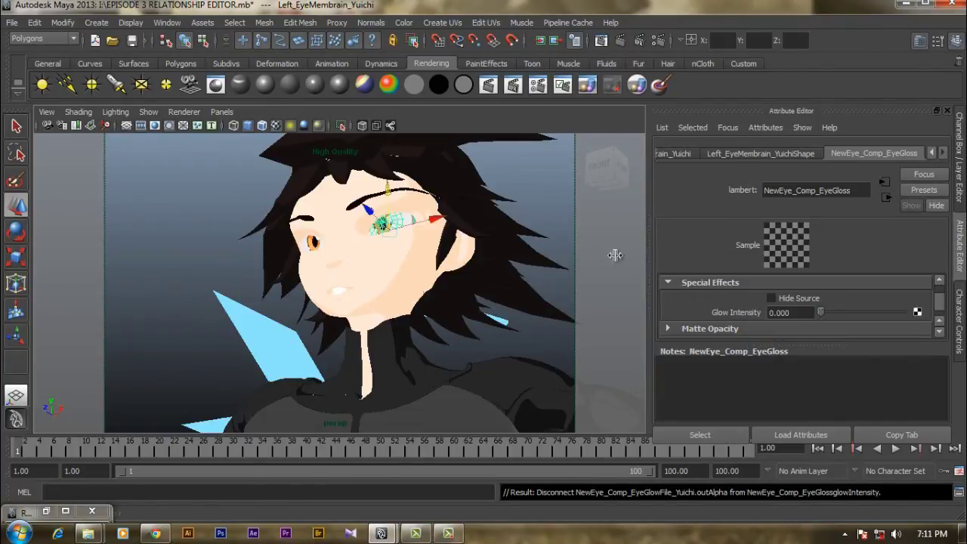
click(548, 195)
- Render the close-up with mental ray, inspect the eyes at actual size, and keep the image in the Render View
alt+drag(456, 305, 494, 256)
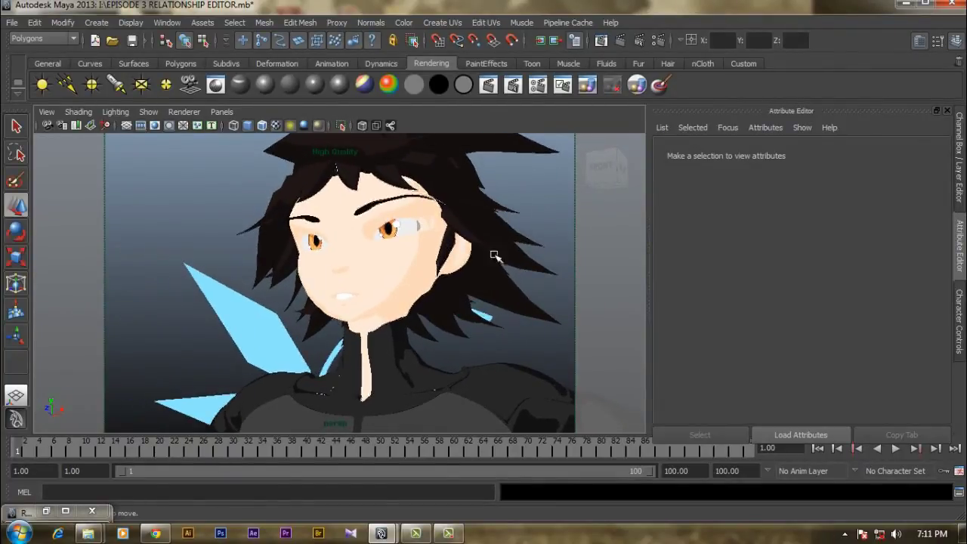
click(601, 40)
click(529, 98)
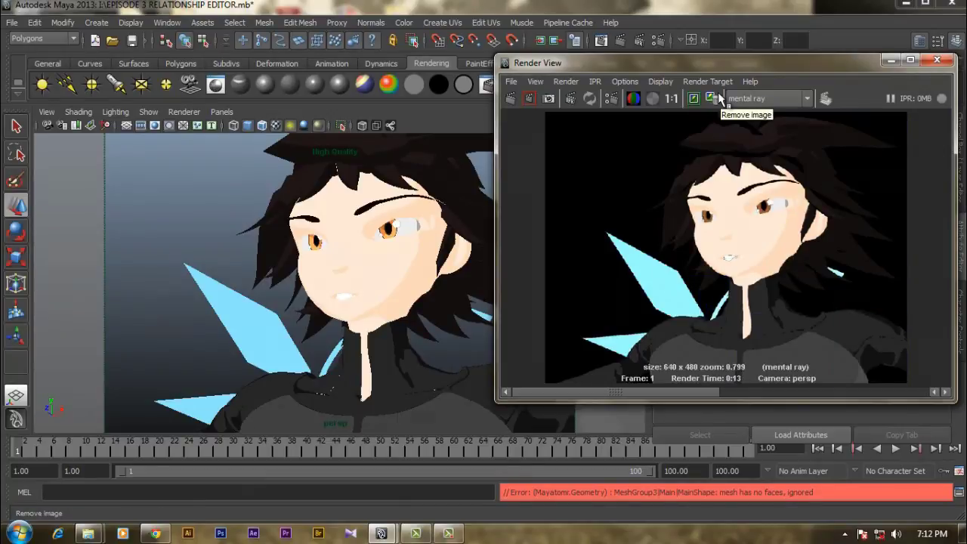
click(671, 99)
alt+middle_drag(801, 275, 796, 277)
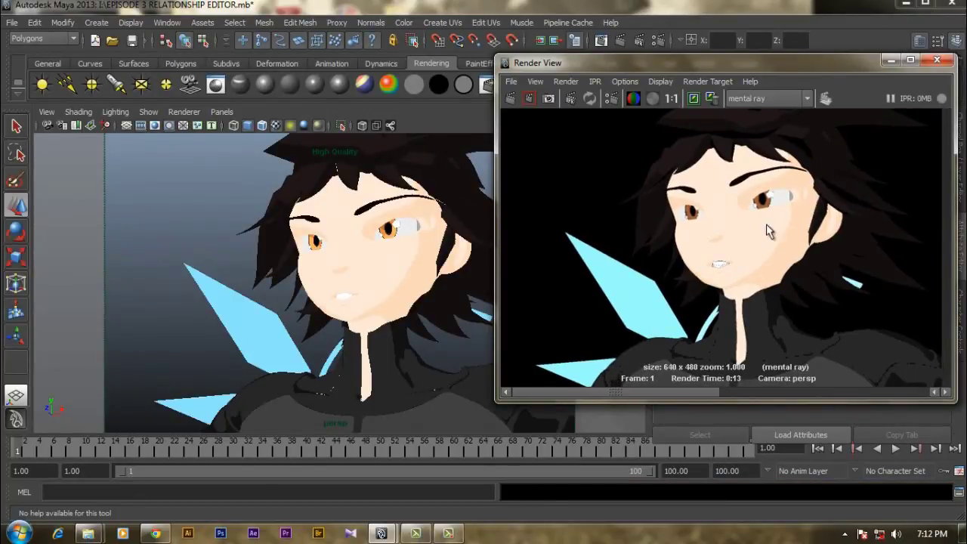
click(694, 99)
- Frame the character's head and upper body from the front and render that view with mental ray
alt+drag(410, 350, 363, 322)
alt+right_drag(364, 322, 411, 335)
alt+drag(412, 336, 406, 304)
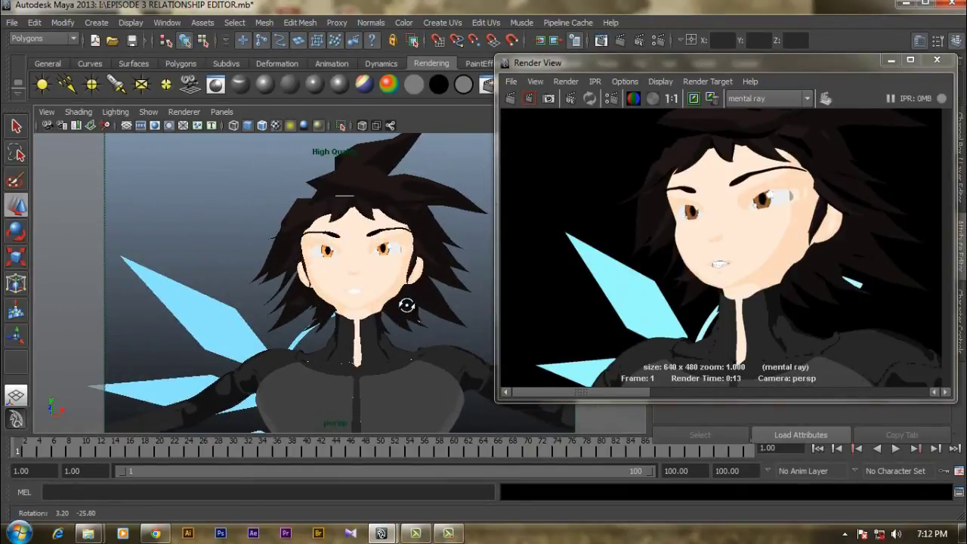
click(509, 101)
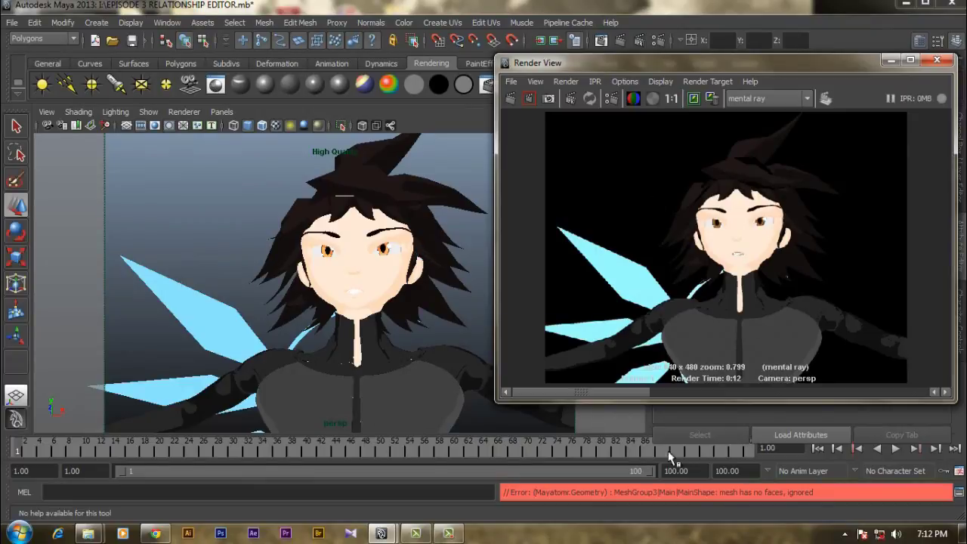
- Compare the front render with the kept close-up render and view the front render at actual size
click(688, 393)
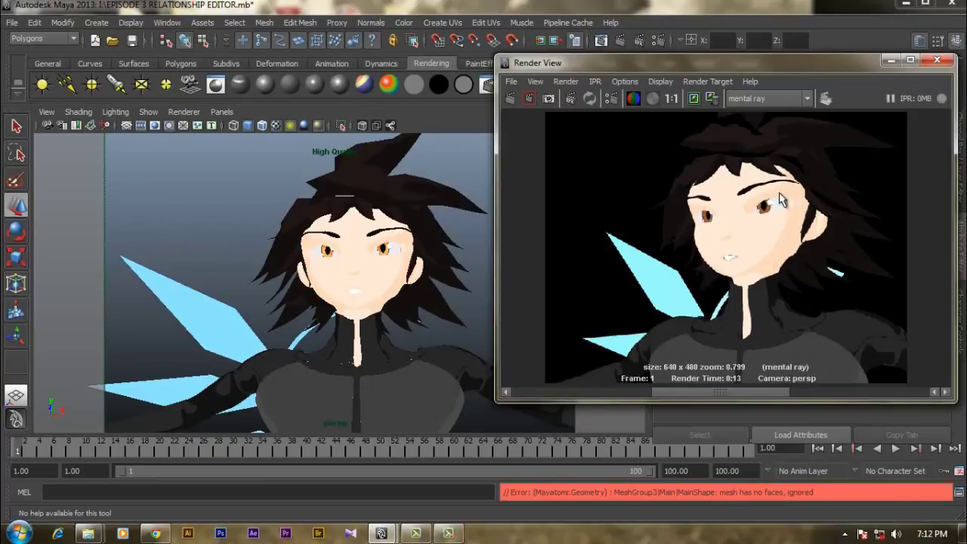
click(635, 392)
click(671, 99)
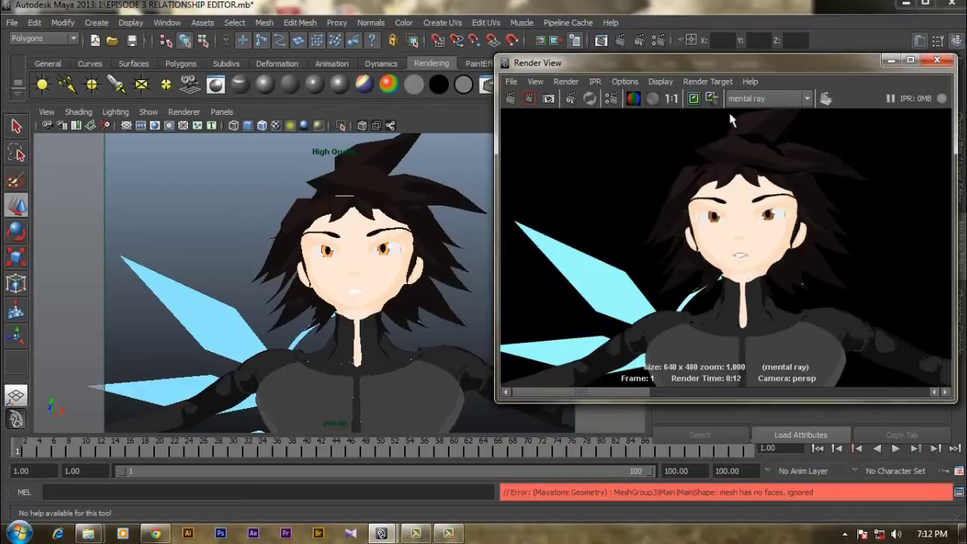
click(286, 281)
scroll(295, 289, up, 2)
alt+drag(295, 289, 370, 328)
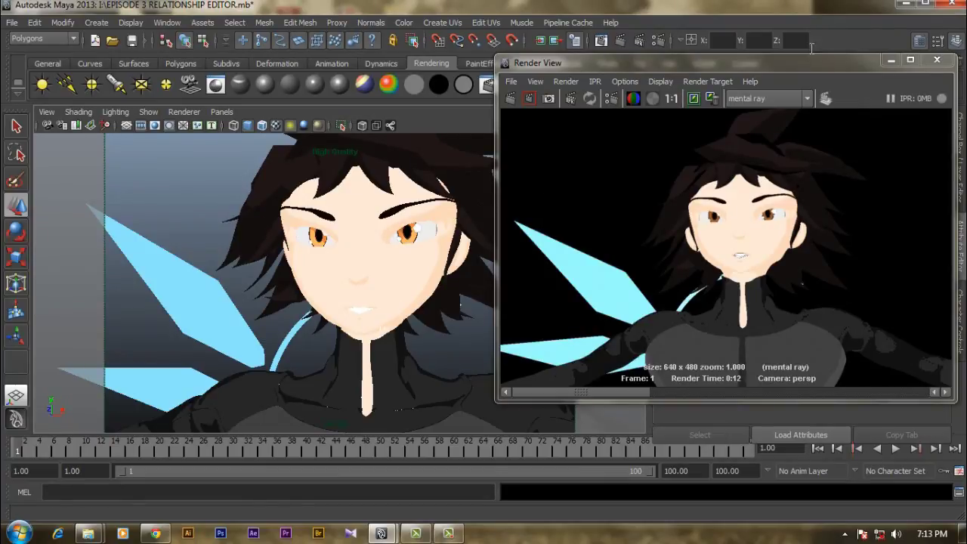
drag(802, 59, 765, 67)
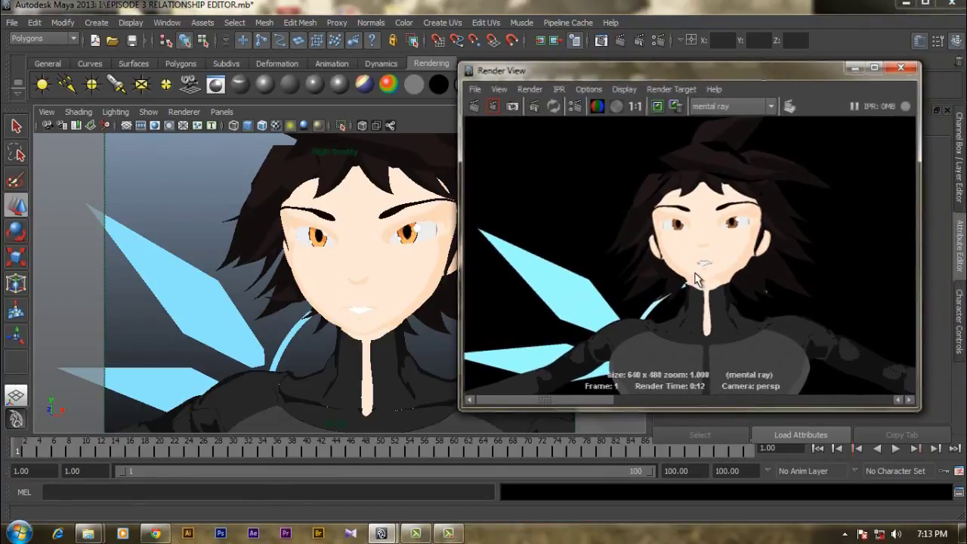